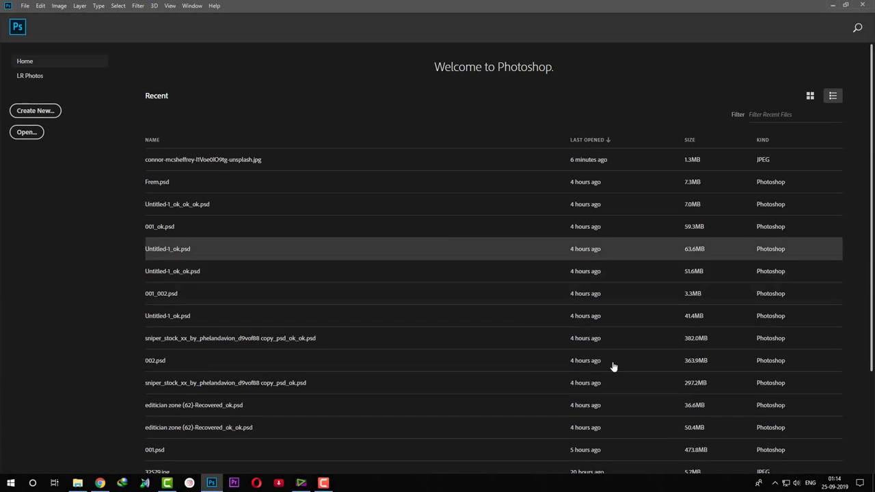
# Step: Dock the connor-mcsheffrey forest photo as a tab and duplicate Background into Background copy
pyautogui.click(24, 6)
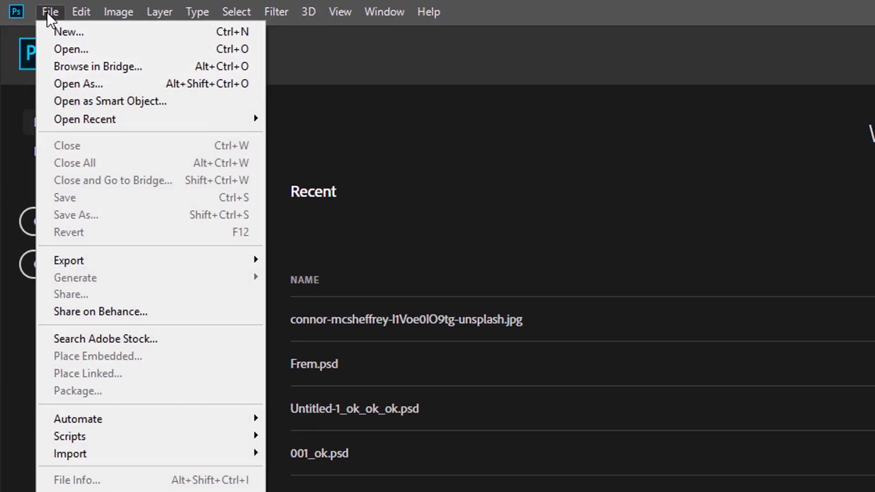
pyautogui.click(58, 50)
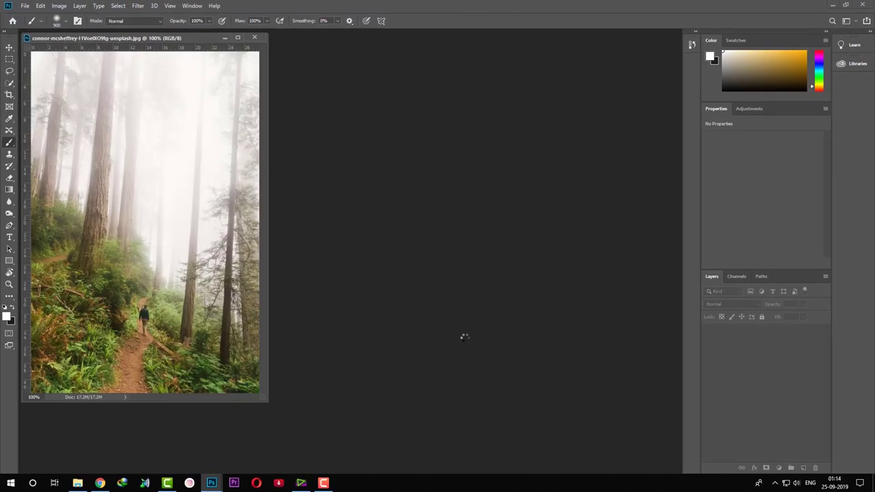
pyautogui.moveTo(188, 38); pyautogui.dragTo(437, 32)
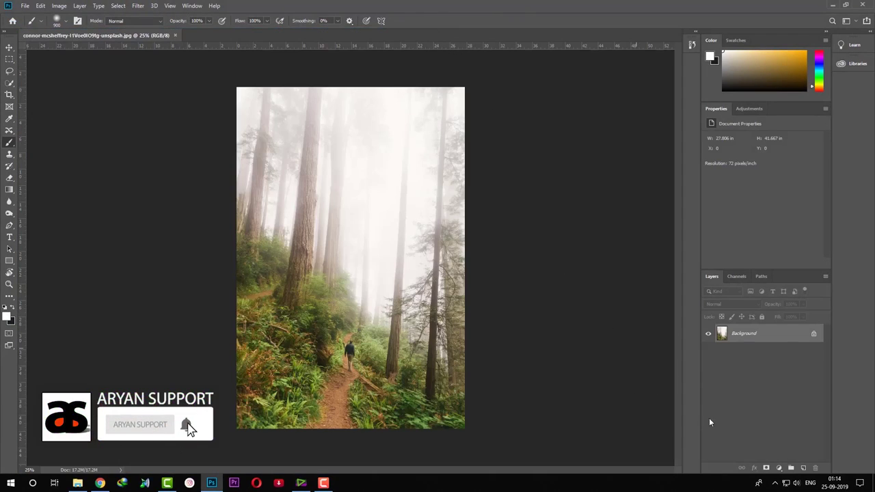
pyautogui.moveTo(786, 335); pyautogui.dragTo(802, 468)
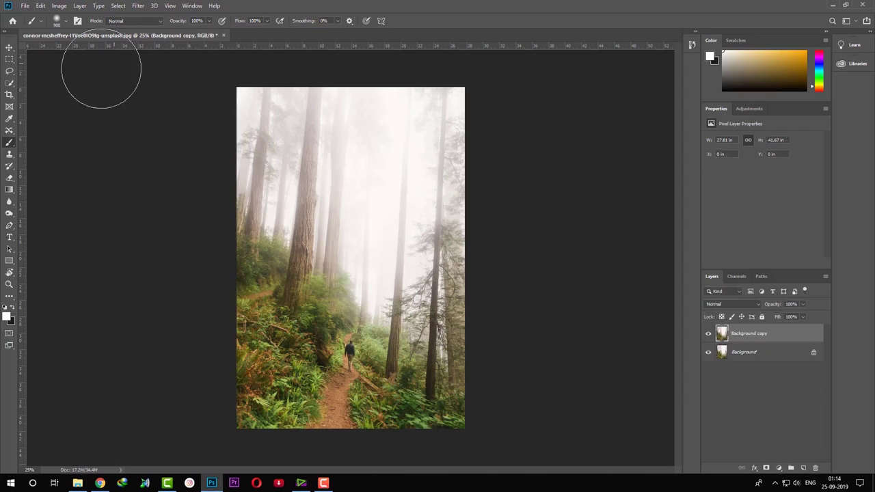
# Step: Add a Channel Mixer layer with Red output set to Red +70, Green +153, Blue −160
pyautogui.click(779, 470)
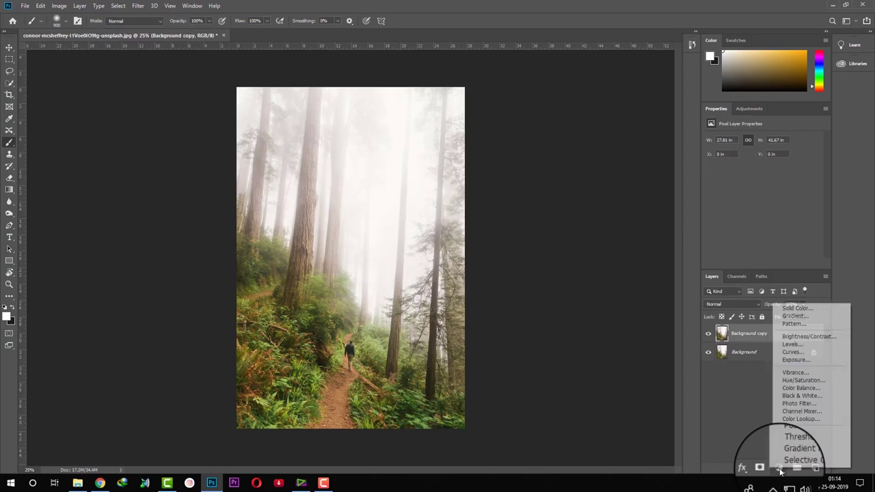
pyautogui.click(811, 412)
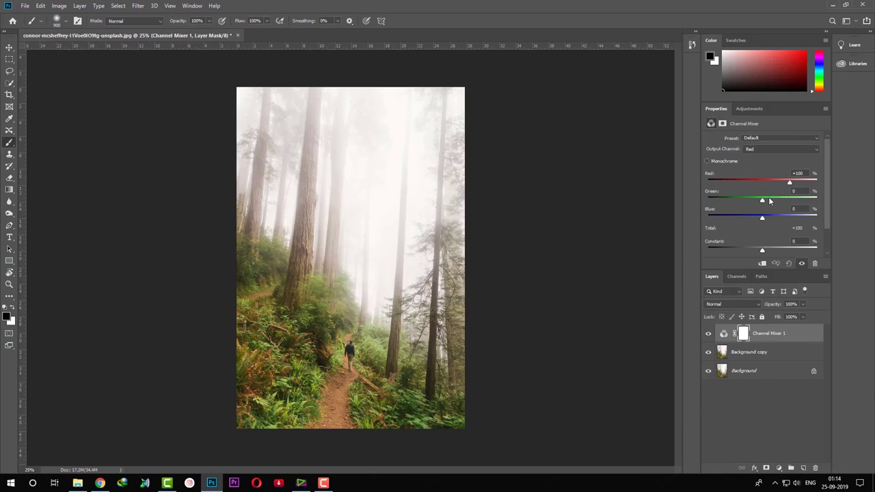
pyautogui.moveTo(787, 203)
pyautogui.mouseDown()
pyautogui.moveTo(796, 204)
pyautogui.moveTo(772, 181)
pyautogui.mouseUp()
pyautogui.moveTo(765, 220); pyautogui.dragTo(721, 220)
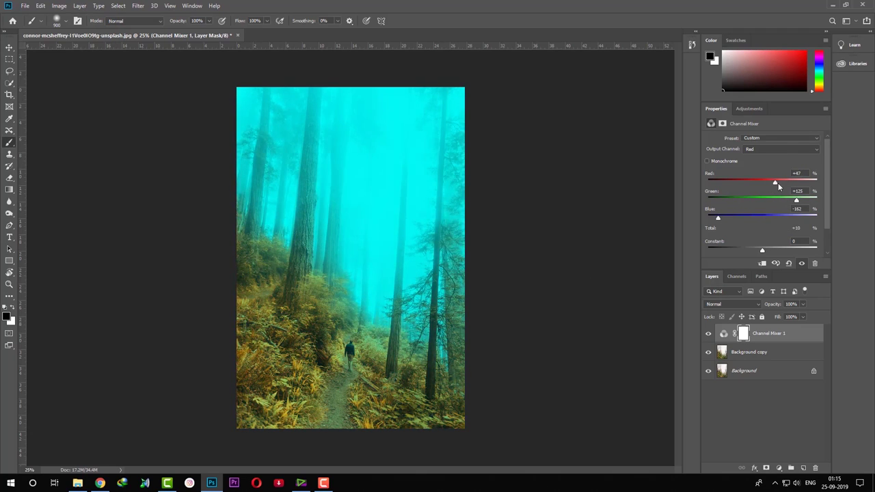
pyautogui.moveTo(778, 183)
pyautogui.mouseDown()
pyautogui.moveTo(792, 182)
pyautogui.moveTo(771, 182)
pyautogui.moveTo(804, 201)
pyautogui.mouseUp()
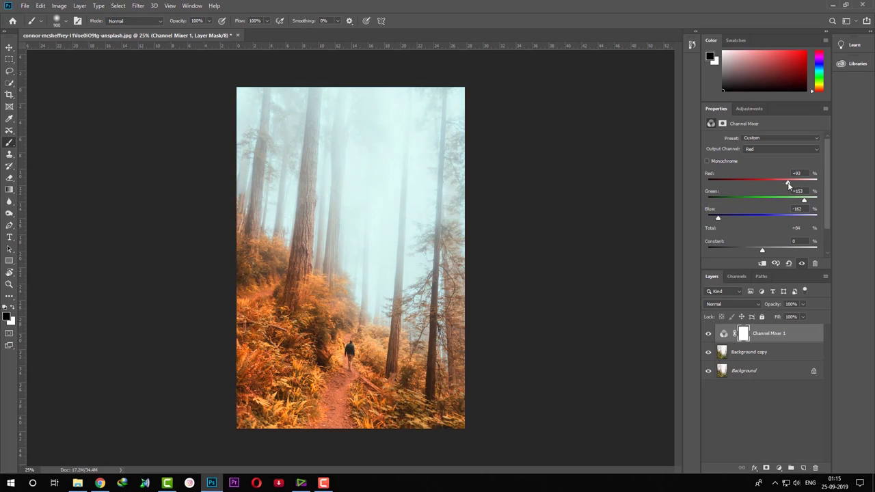
pyautogui.moveTo(786, 185); pyautogui.dragTo(782, 186)
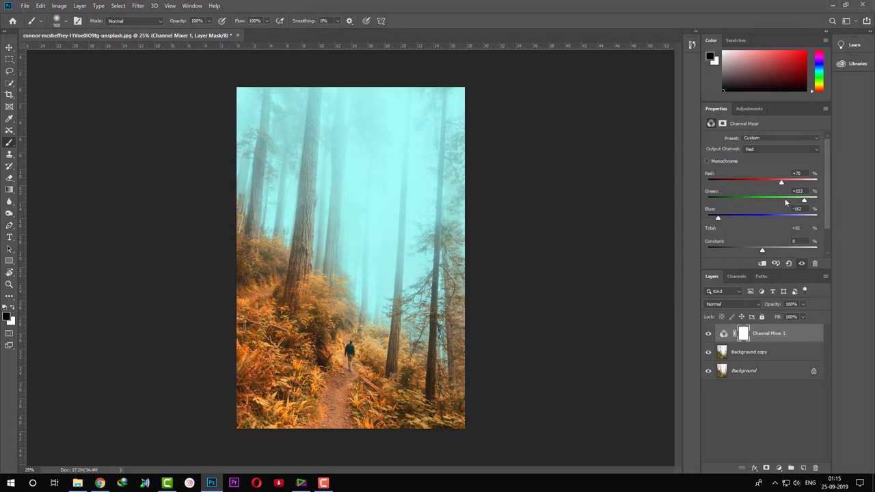
pyautogui.moveTo(715, 220); pyautogui.dragTo(721, 219)
# Step: On a new Layer 1, paint soft black at 34% opacity over the lower foliage, path and bottom edge
pyautogui.click(803, 468)
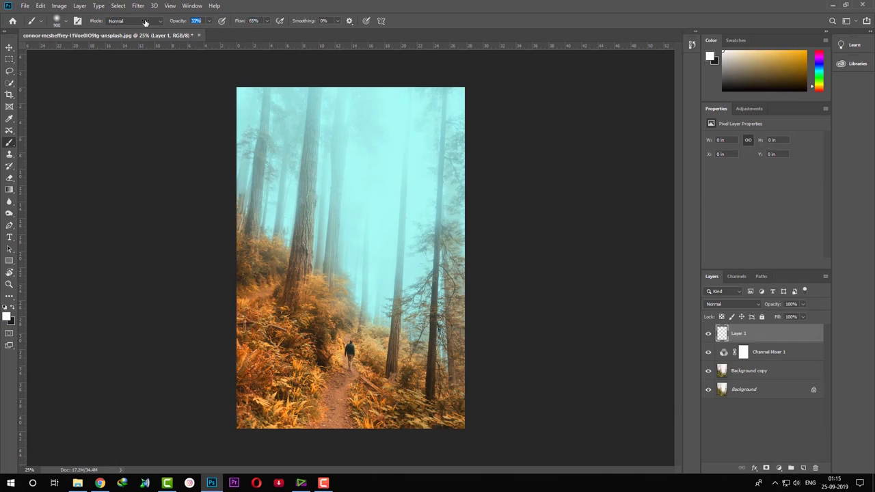
pyautogui.write('34')
pyautogui.write('x')
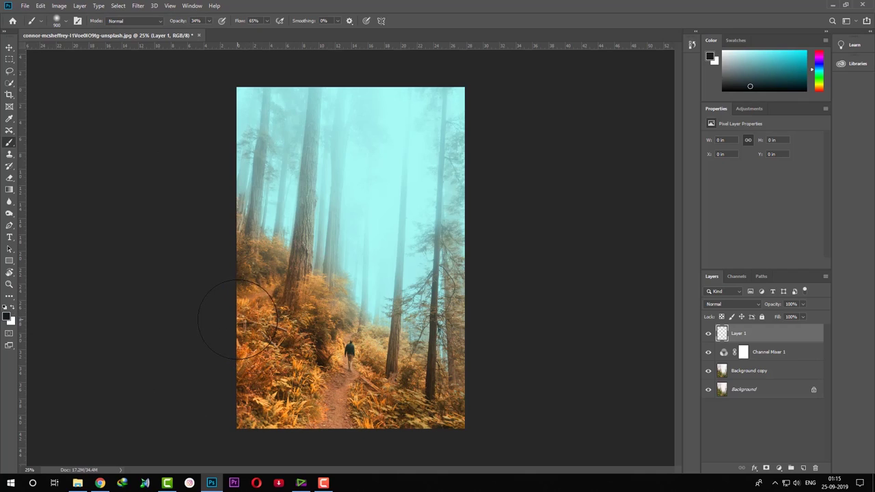
pyautogui.press(']')
pyautogui.press(']')
pyautogui.press(']')
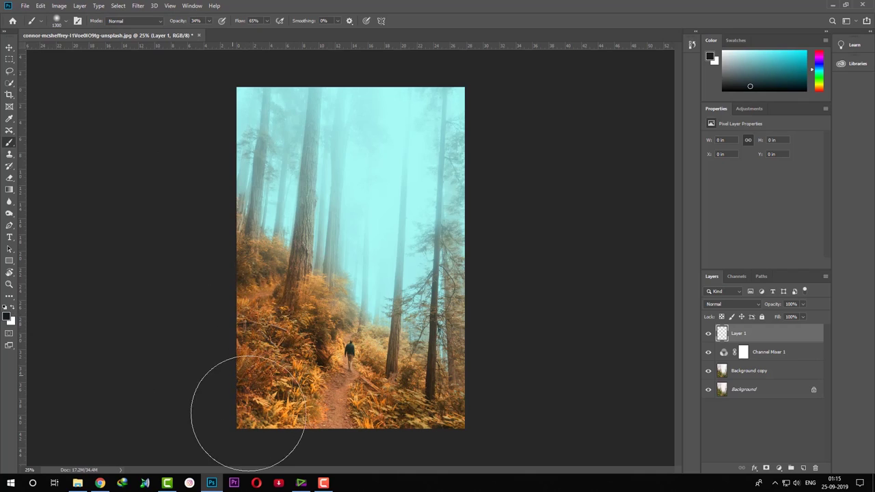
pyautogui.moveTo(283, 429)
pyautogui.mouseDown()
pyautogui.moveTo(287, 390)
pyautogui.moveTo(289, 415)
pyautogui.mouseUp()
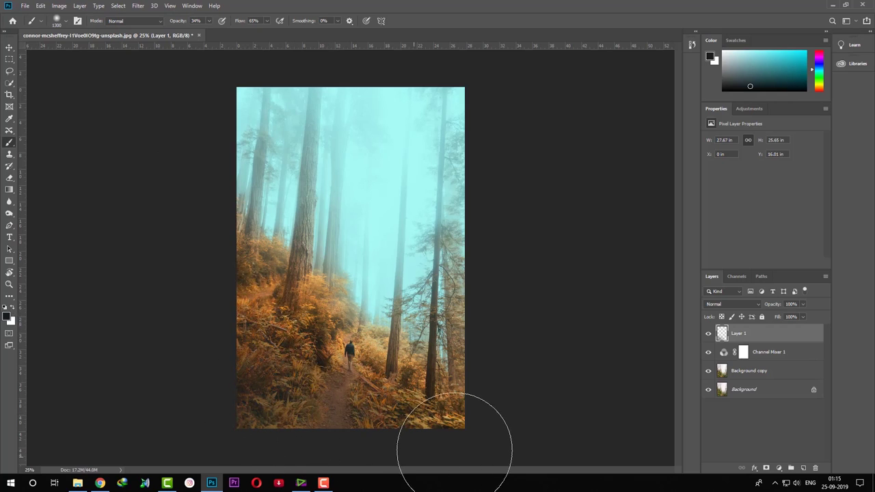
pyautogui.press('[')
pyautogui.press('[')
pyautogui.press('[')
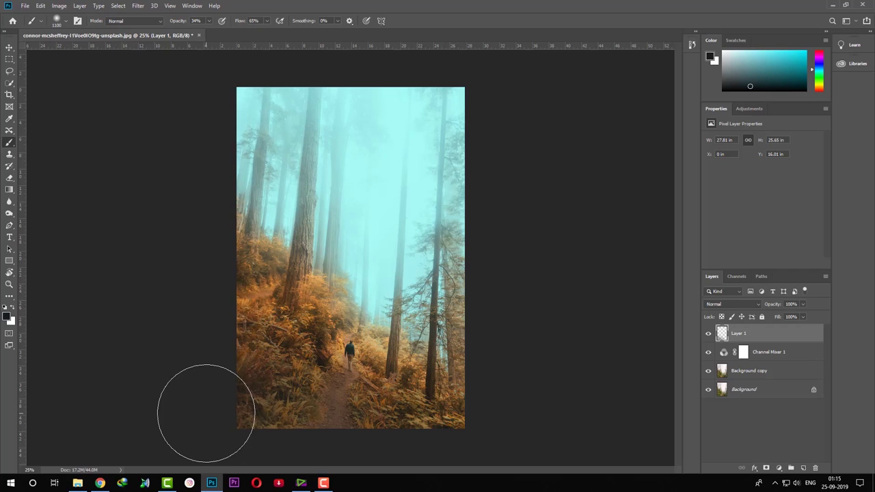
pyautogui.press(']')
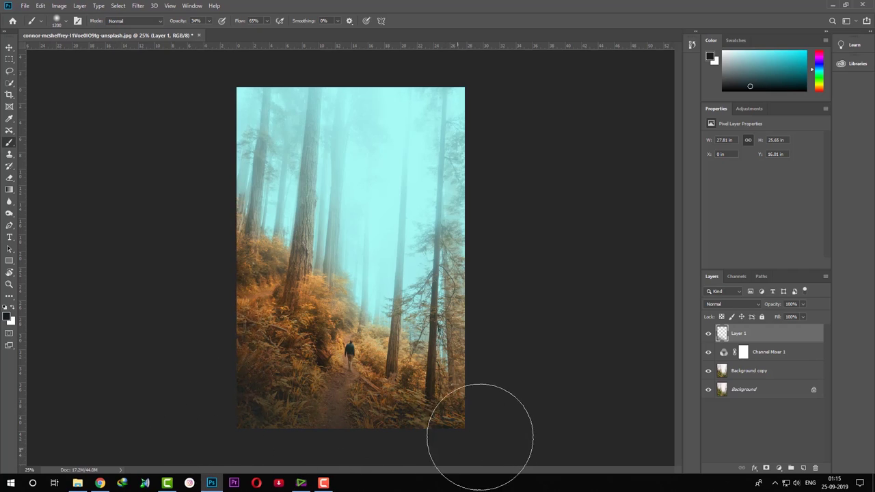
pyautogui.moveTo(205, 313); pyautogui.dragTo(247, 391)
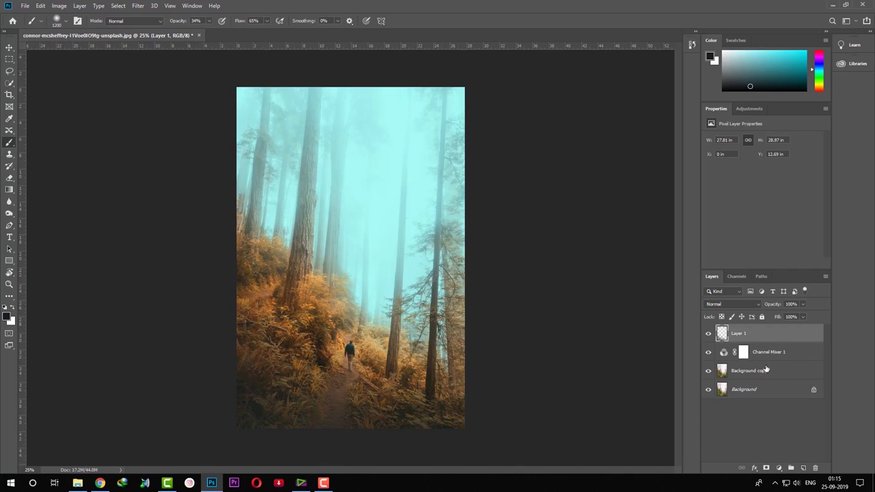
pyautogui.click(707, 335)
# Step: Open the elephant JPG from File > Open
pyautogui.click(25, 7)
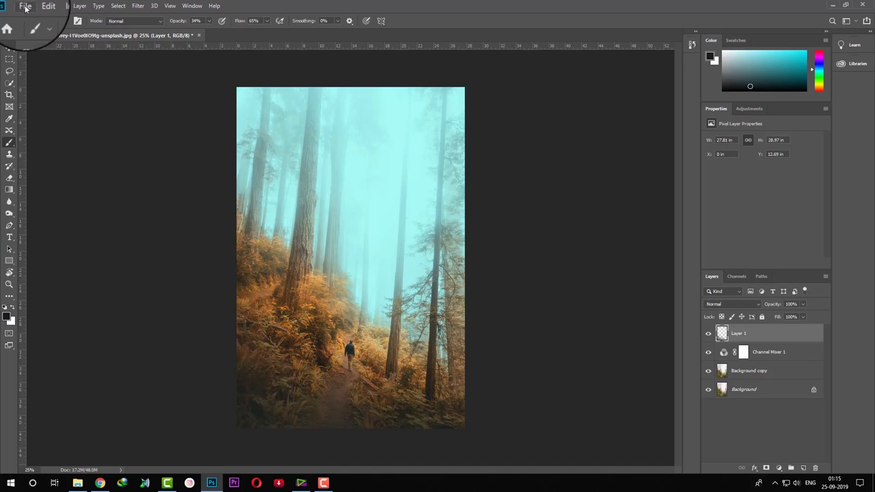
pyautogui.click(31, 28)
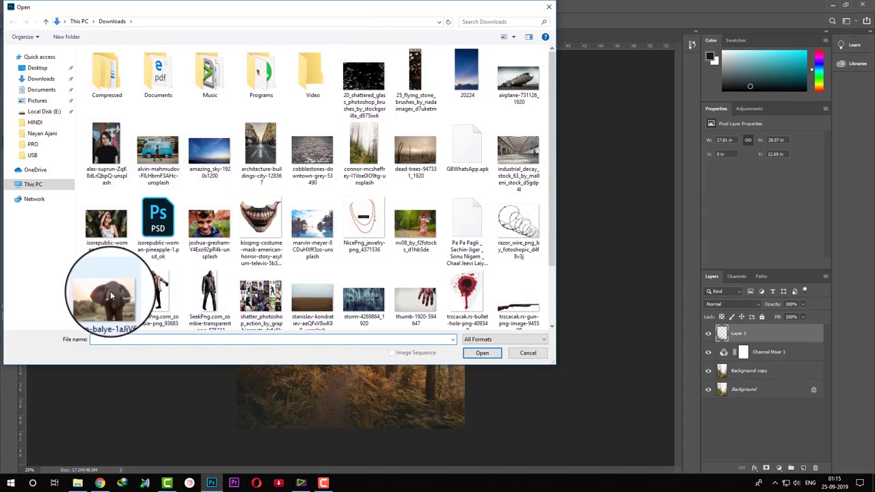
pyautogui.click(108, 295)
pyautogui.click(481, 353)
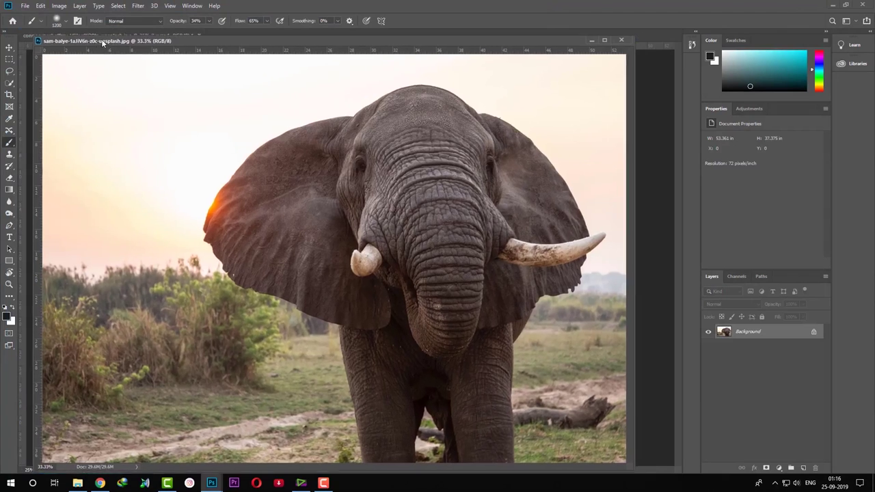
pyautogui.moveTo(83, 39); pyautogui.dragTo(102, 40)
# Step: Quick-select the elephant's ears, head, trunk, leg and tusk, then add a layer mask from it
pyautogui.click(8, 49)
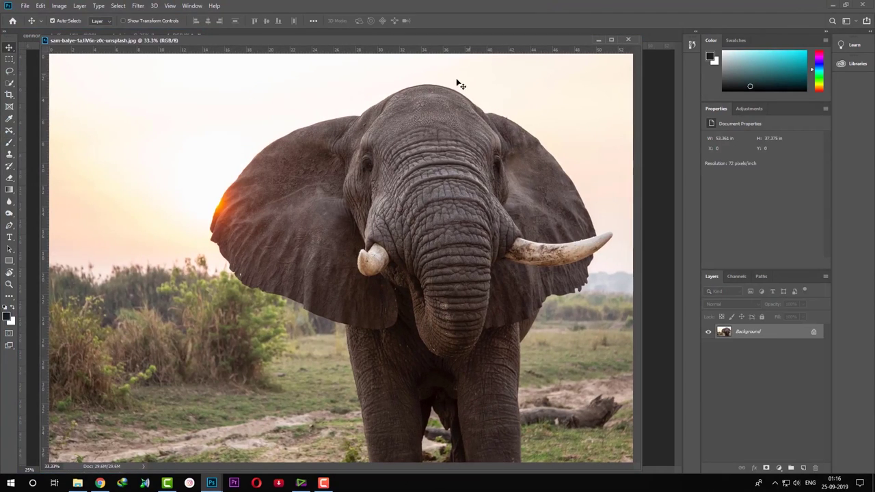
pyautogui.click(10, 145)
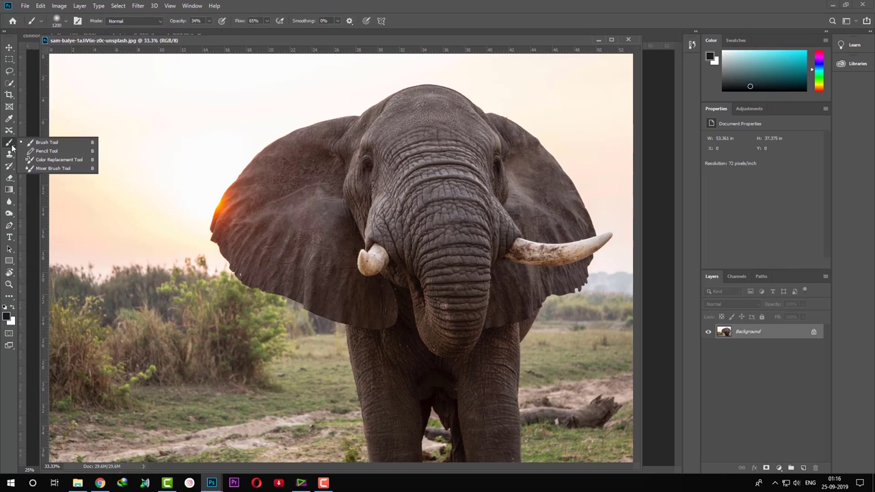
pyautogui.click(8, 82)
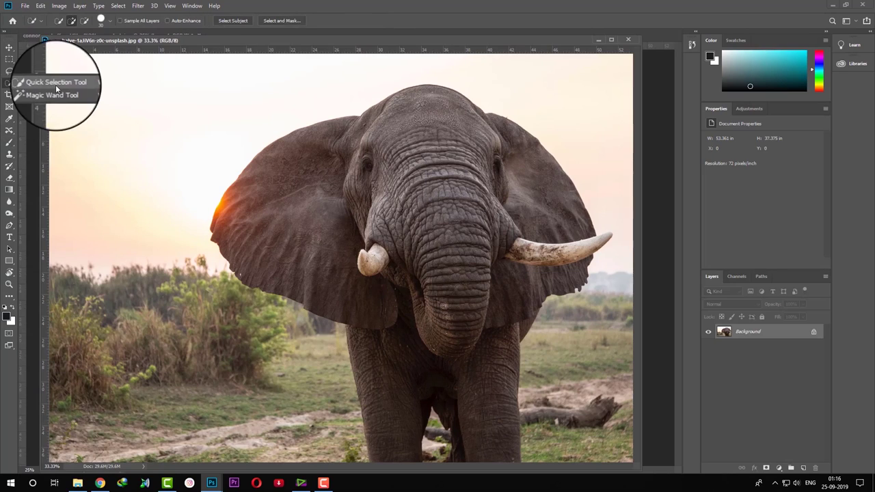
pyautogui.click(56, 85)
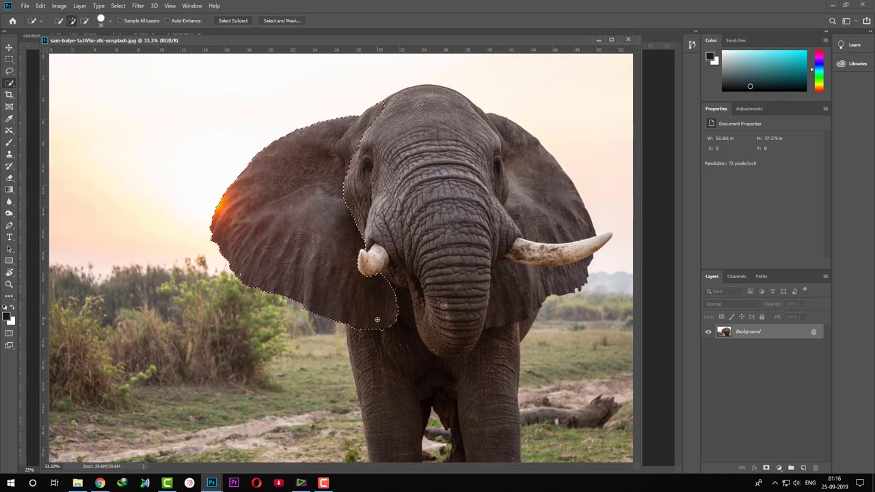
pyautogui.moveTo(377, 319); pyautogui.dragTo(433, 459)
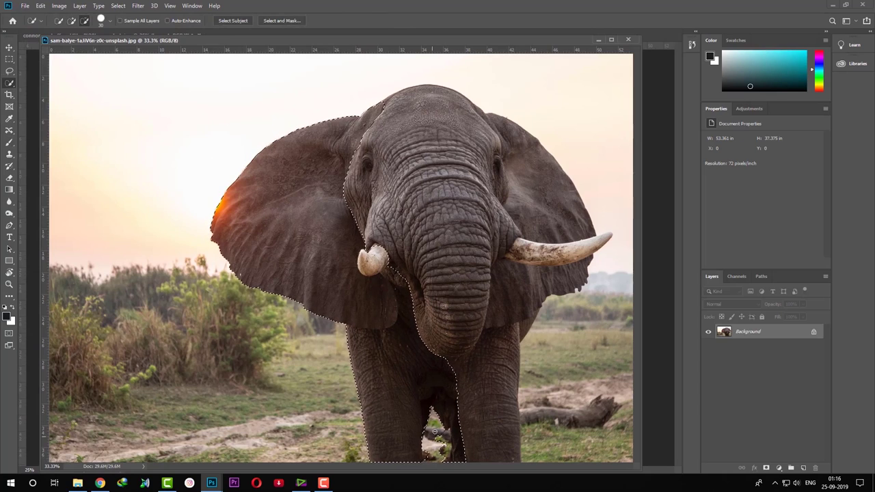
pyautogui.moveTo(484, 442); pyautogui.dragTo(522, 425)
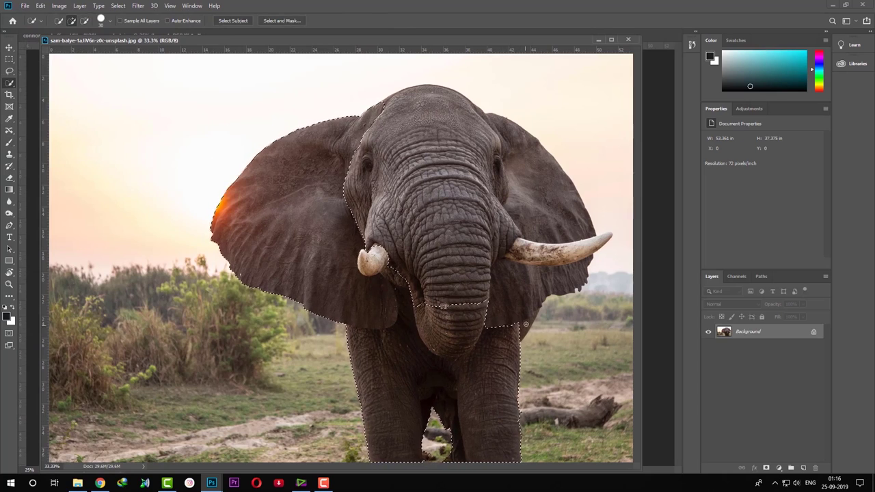
pyautogui.moveTo(525, 323); pyautogui.dragTo(553, 187)
pyautogui.click(779, 468)
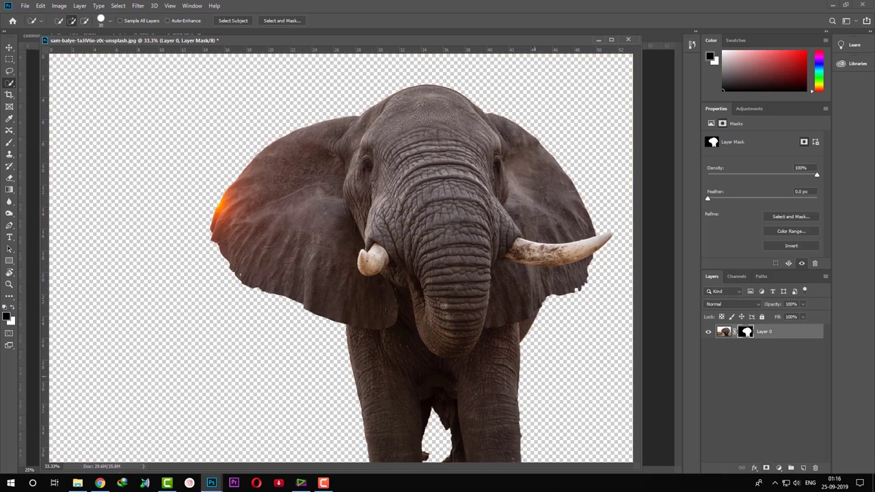
# Step: Drag the masked elephant into the forest composition, then close its document without saving
pyautogui.click(10, 47)
pyautogui.moveTo(196, 40)
pyautogui.mouseDown()
pyautogui.moveTo(385, 195)
pyautogui.moveTo(433, 91)
pyautogui.mouseUp()
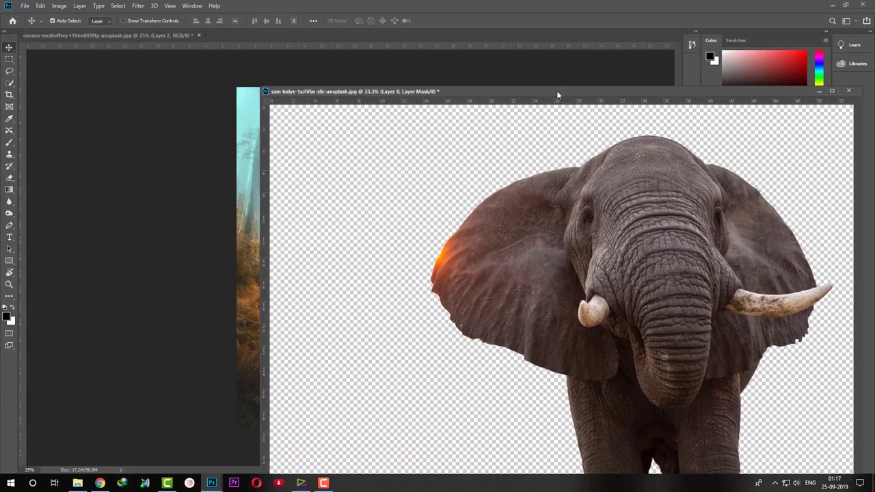
pyautogui.moveTo(556, 91); pyautogui.dragTo(667, 58)
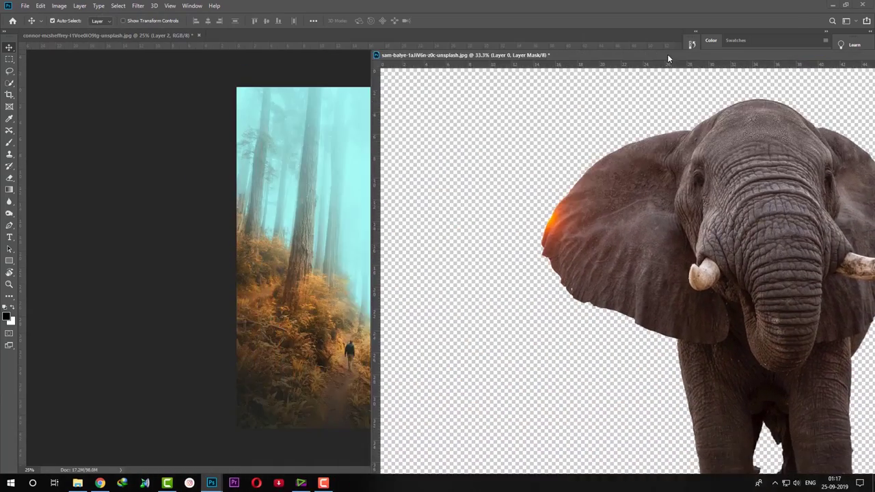
pyautogui.moveTo(635, 194)
pyautogui.mouseDown()
pyautogui.moveTo(296, 201)
pyautogui.moveTo(346, 174)
pyautogui.mouseUp()
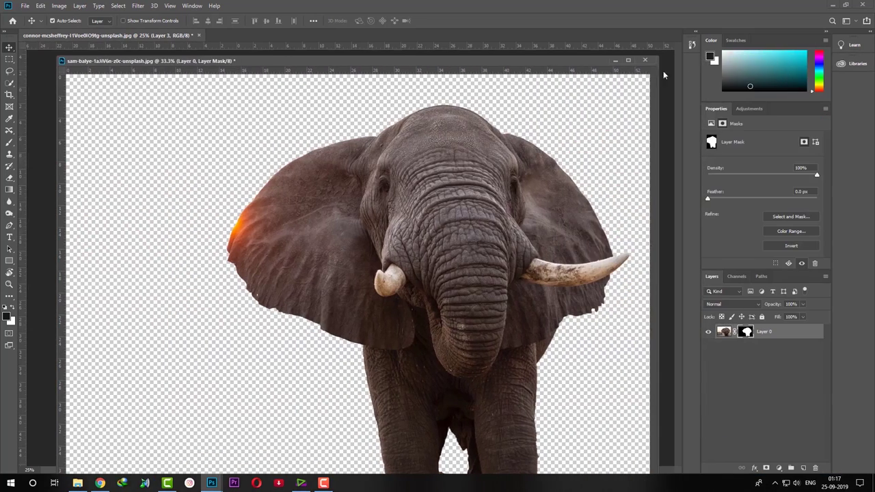
pyautogui.click(645, 60)
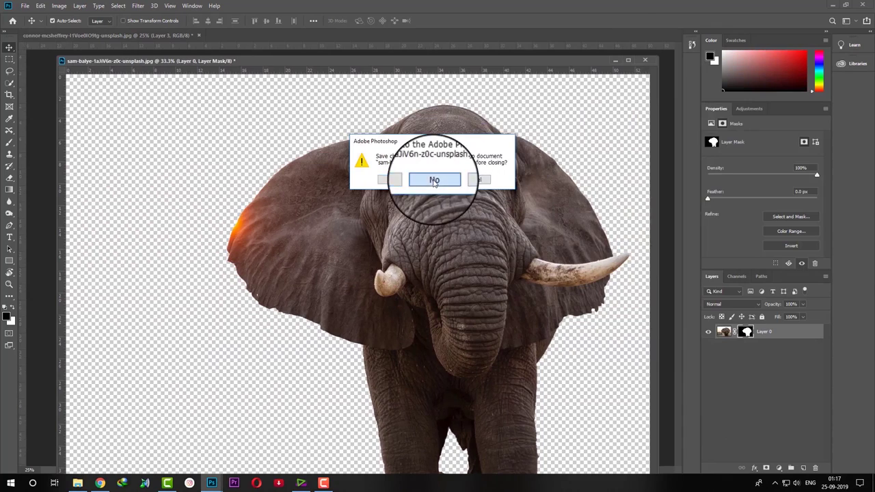
pyautogui.click(433, 180)
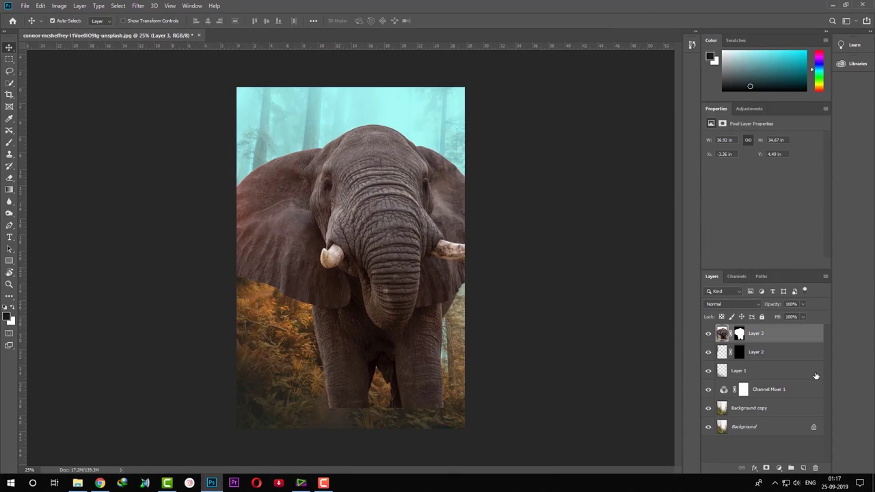
# Step: Scale the elephant to about 73%, flip it horizontally, and place it centred in the forest
pyautogui.hotkey('ctrl', 't')
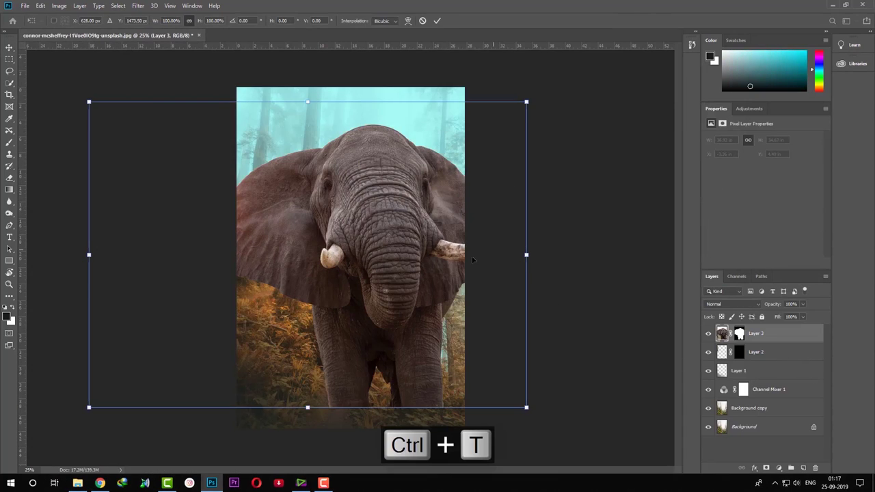
pyautogui.moveTo(526, 101); pyautogui.dragTo(467, 144)
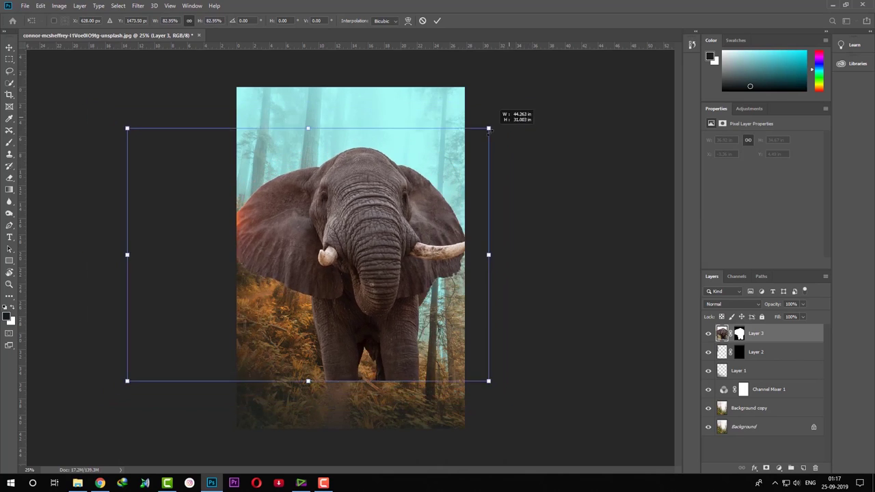
pyautogui.moveTo(402, 222)
pyautogui.mouseDown()
pyautogui.moveTo(420, 181)
pyautogui.moveTo(411, 183)
pyautogui.mouseUp()
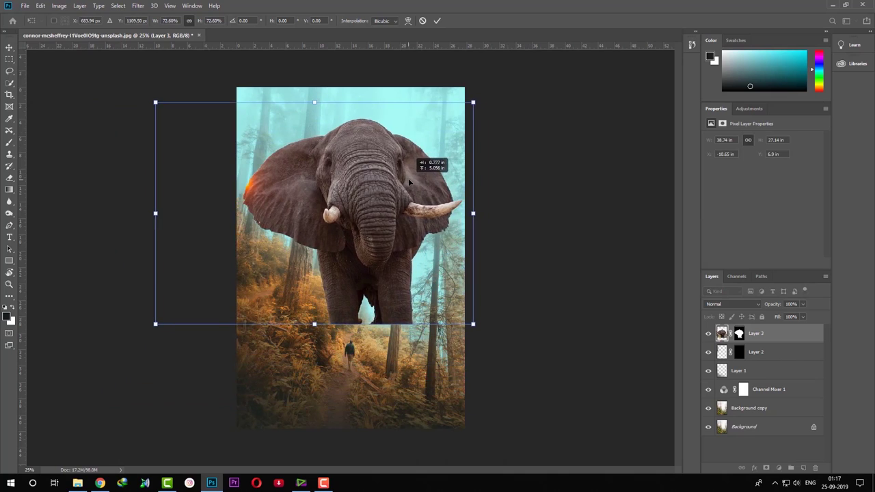
pyautogui.rightClick(414, 171)
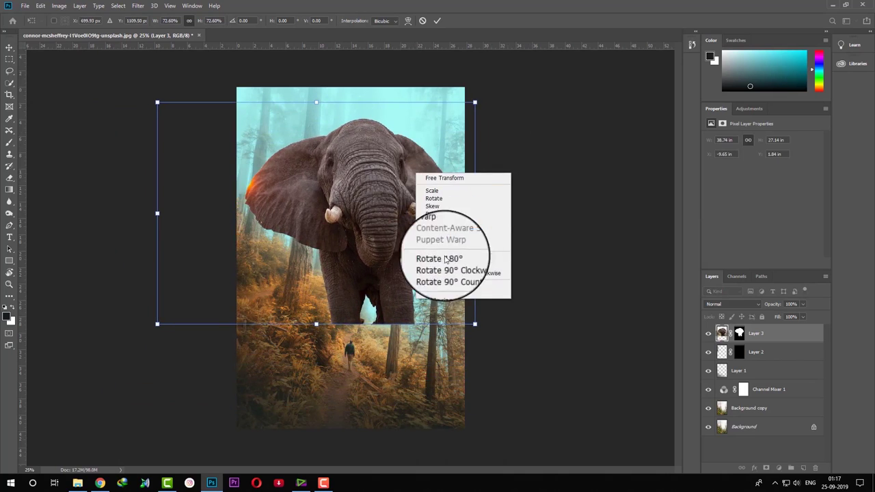
pyautogui.click(449, 284)
pyautogui.moveTo(448, 287)
pyautogui.mouseDown()
pyautogui.moveTo(467, 235)
pyautogui.moveTo(459, 236)
pyautogui.mouseUp()
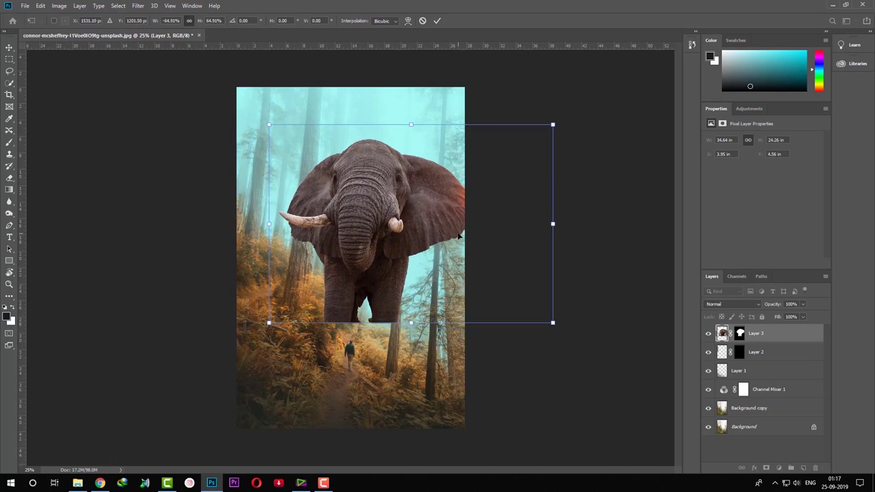
pyautogui.moveTo(556, 327); pyautogui.dragTo(528, 314)
pyautogui.moveTo(447, 268); pyautogui.dragTo(452, 281)
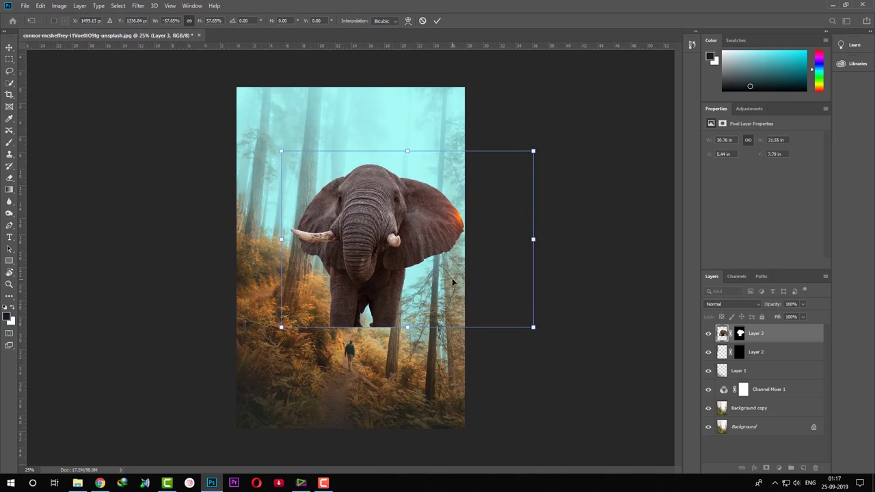
pyautogui.moveTo(533, 328)
pyautogui.mouseDown()
pyautogui.moveTo(548, 321)
pyautogui.moveTo(563, 332)
pyautogui.mouseUp()
pyautogui.moveTo(476, 266); pyautogui.dragTo(476, 254)
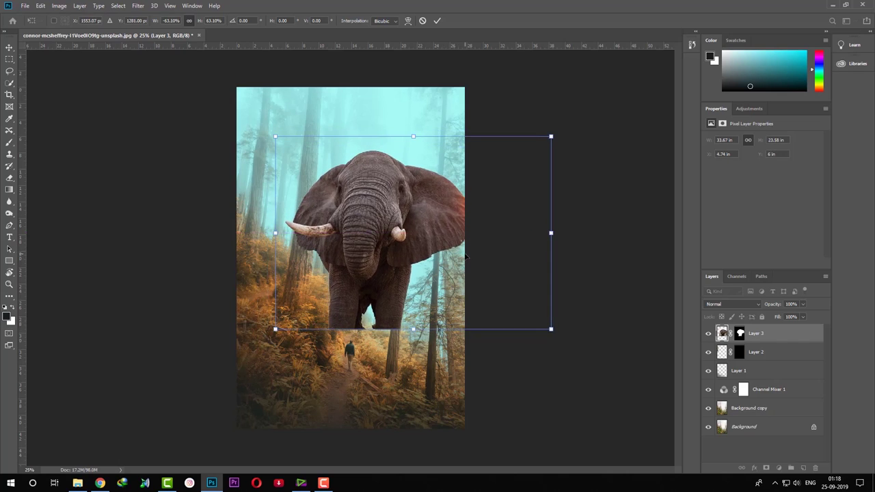
pyautogui.press('Return')
# Step: Fine-tune the elephant's position and size, enlarging it to about 107%
pyautogui.moveTo(381, 238); pyautogui.dragTo(379, 226)
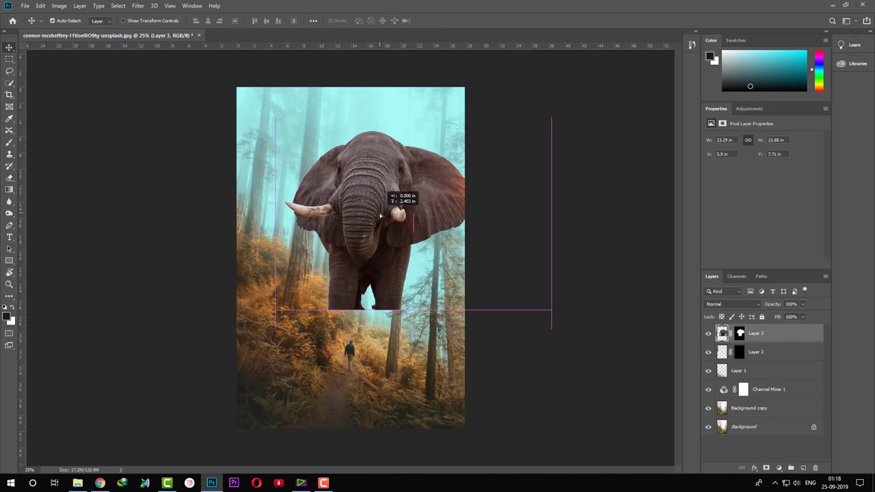
pyautogui.hotkey('ctrl', 't')
pyautogui.moveTo(554, 318); pyautogui.dragTo(560, 325)
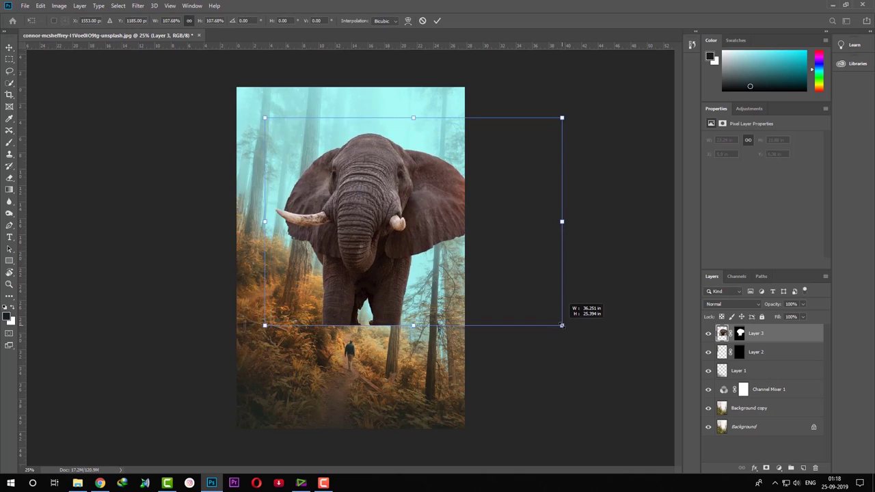
pyautogui.press('Return')
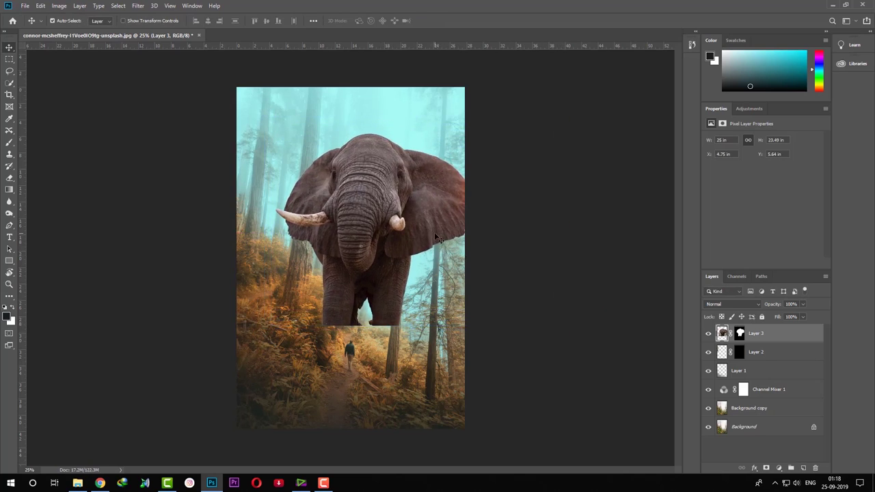
pyautogui.moveTo(435, 237); pyautogui.dragTo(398, 187)
pyautogui.hotkey('ctrl', 't')
pyautogui.moveTo(548, 324)
pyautogui.mouseDown()
pyautogui.moveTo(531, 310)
pyautogui.moveTo(564, 325)
pyautogui.mouseUp()
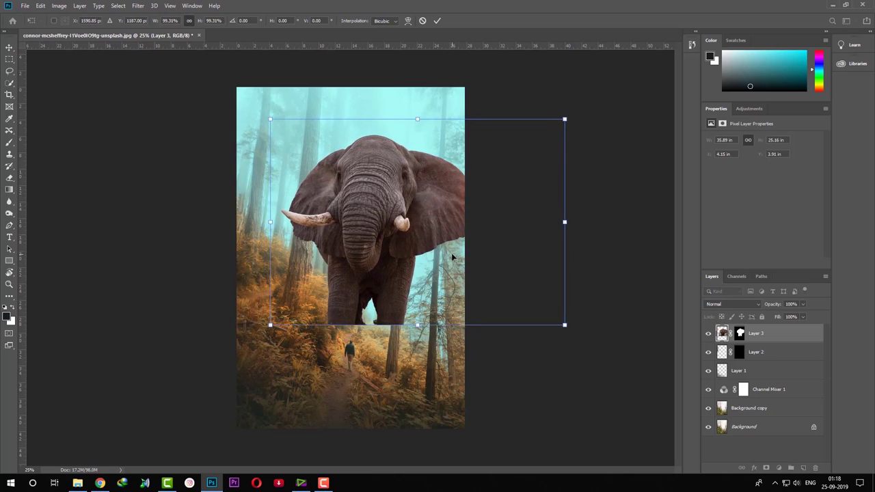
pyautogui.press('Return')
pyautogui.click(774, 412)
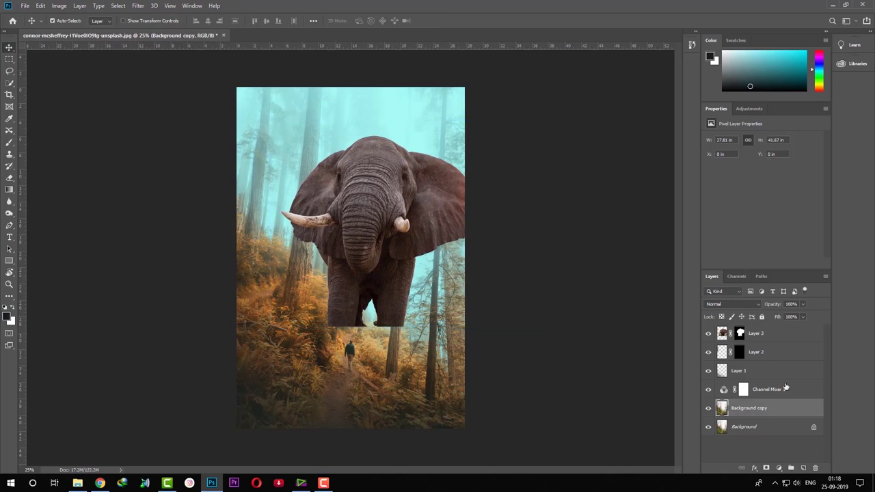
# Step: Lasso the tree trunk under the elephant on Background copy and Content-Aware Fill it
pyautogui.click(10, 70)
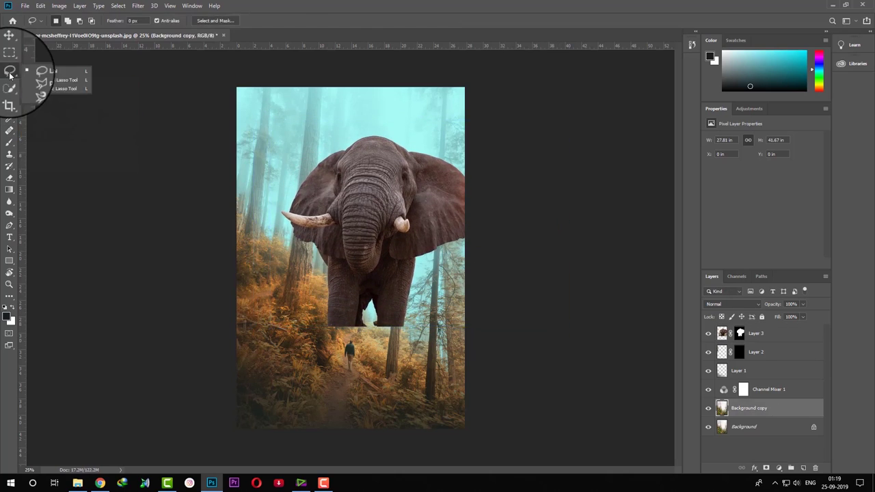
pyautogui.click(48, 71)
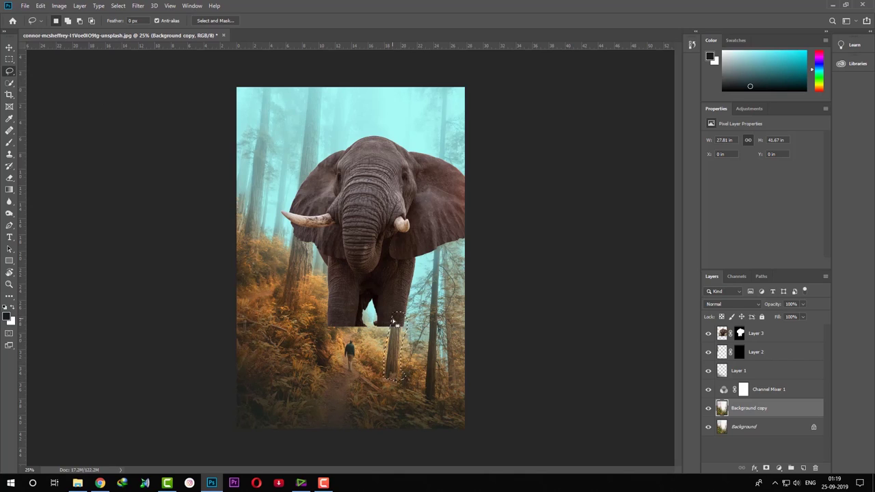
pyautogui.click(40, 5)
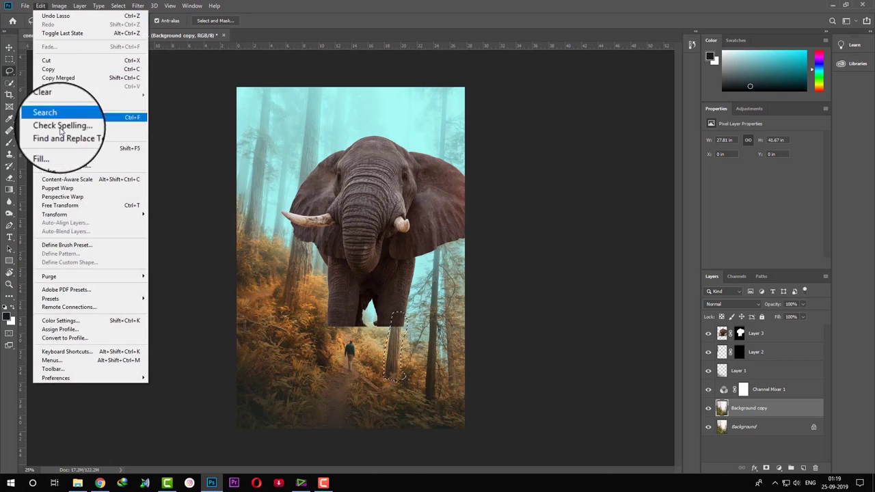
pyautogui.click(59, 148)
pyautogui.click(441, 128)
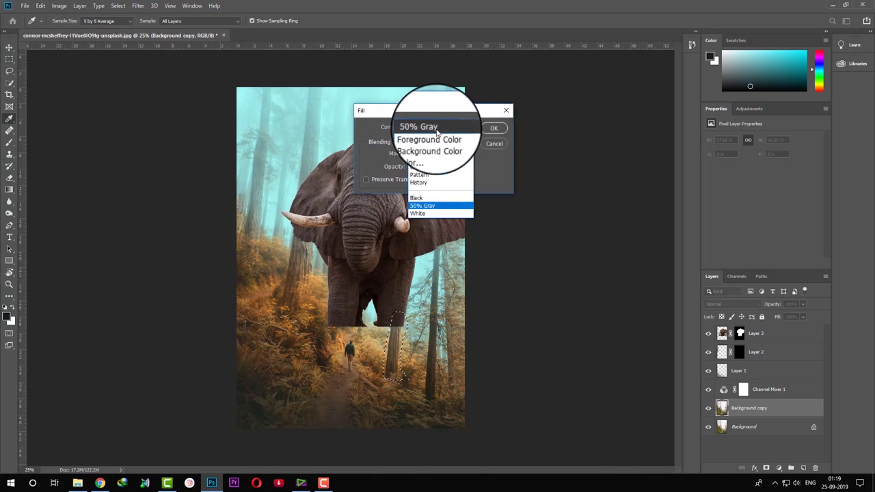
pyautogui.click(432, 171)
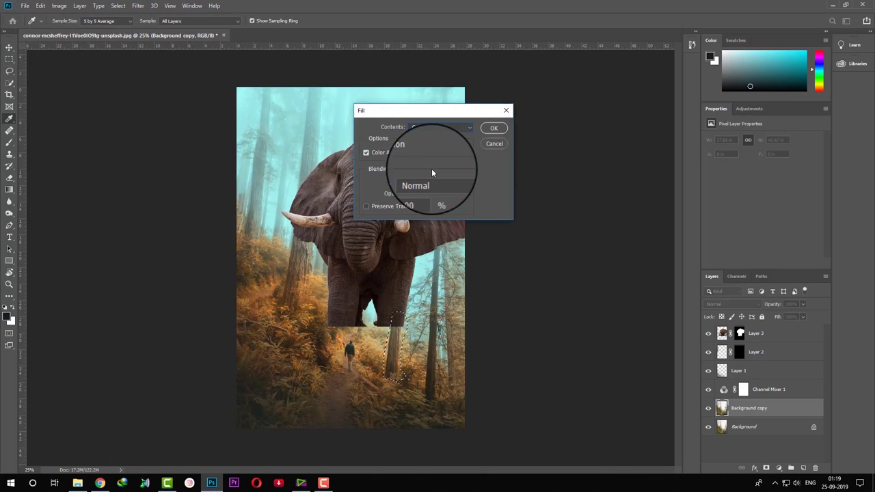
pyautogui.click(493, 128)
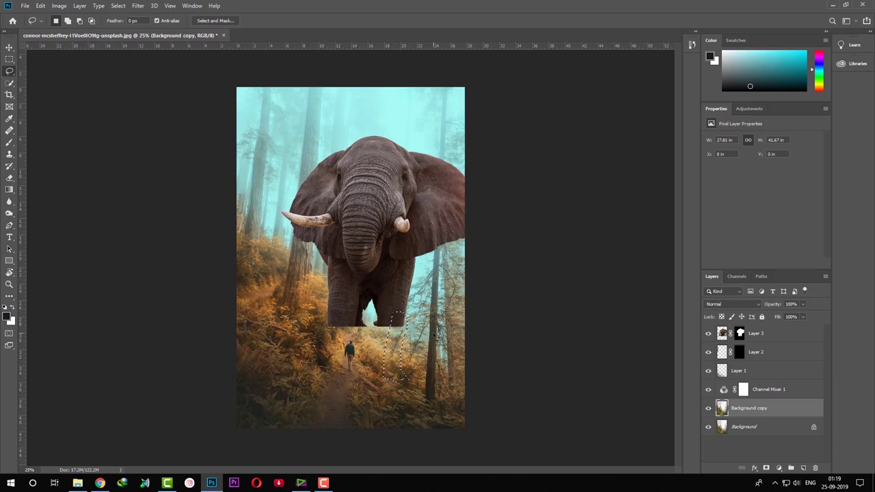
# Step: Scale the Background copy forest layer up to about 102%
pyautogui.press('v')
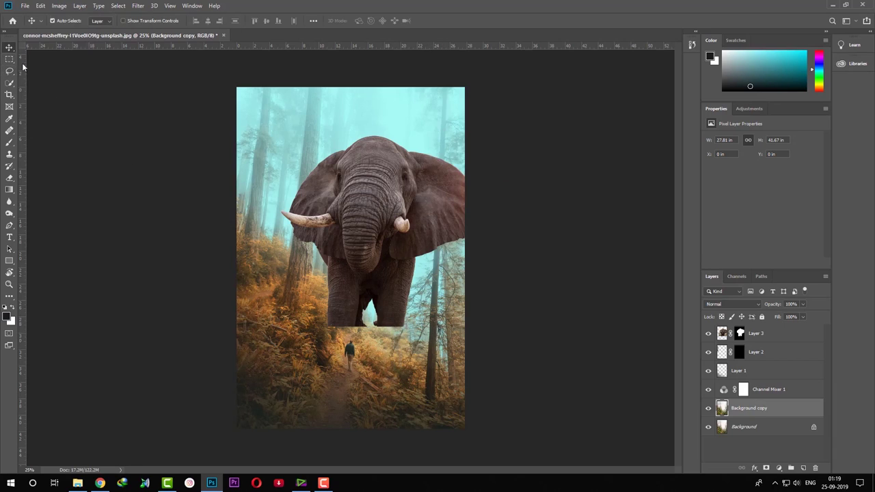
pyautogui.hotkey('ctrl', 't')
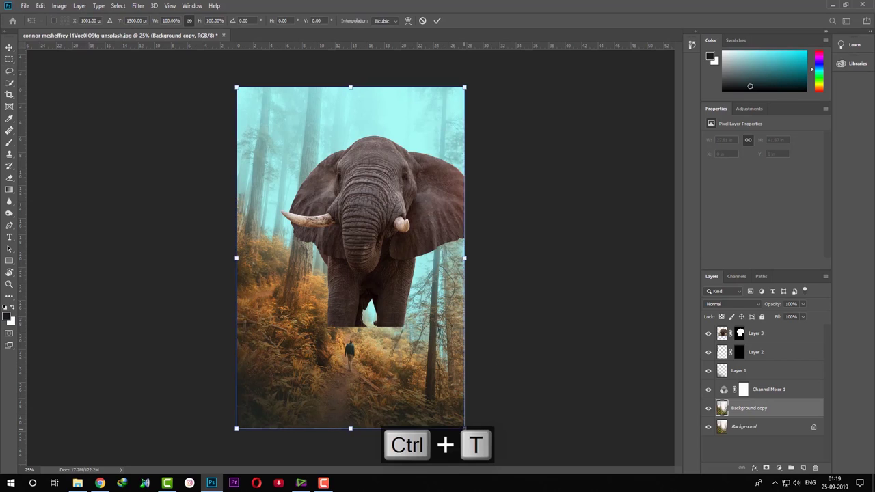
pyautogui.moveTo(464, 429); pyautogui.dragTo(467, 431)
pyautogui.press('Return')
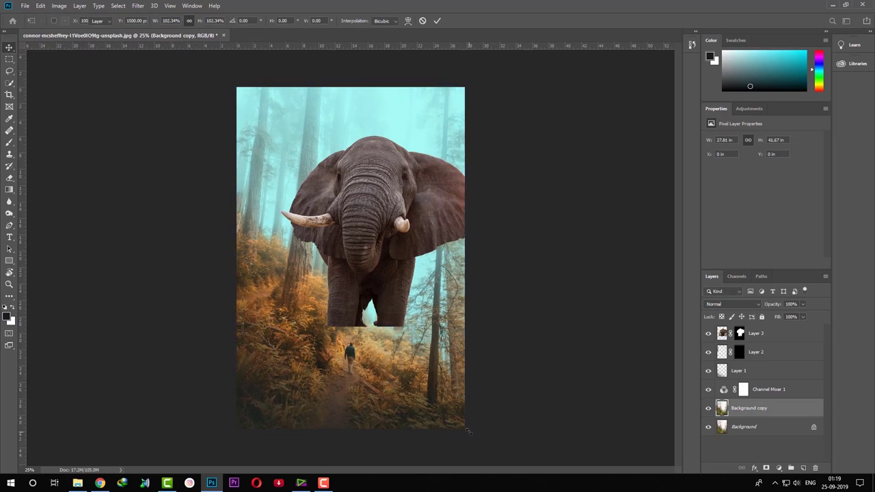
# Step: Scale the Layer 3 elephant up to about 103%
pyautogui.click(791, 339)
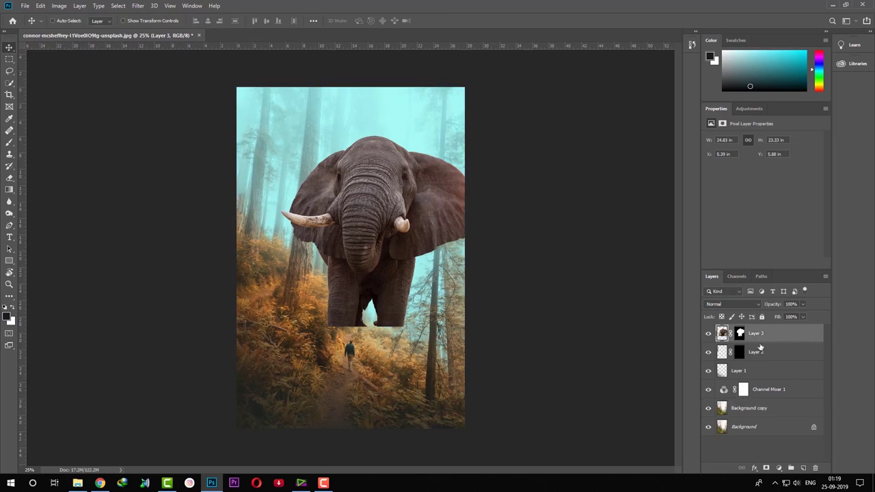
pyautogui.hotkey('ctrl', 't')
pyautogui.moveTo(567, 326); pyautogui.dragTo(570, 328)
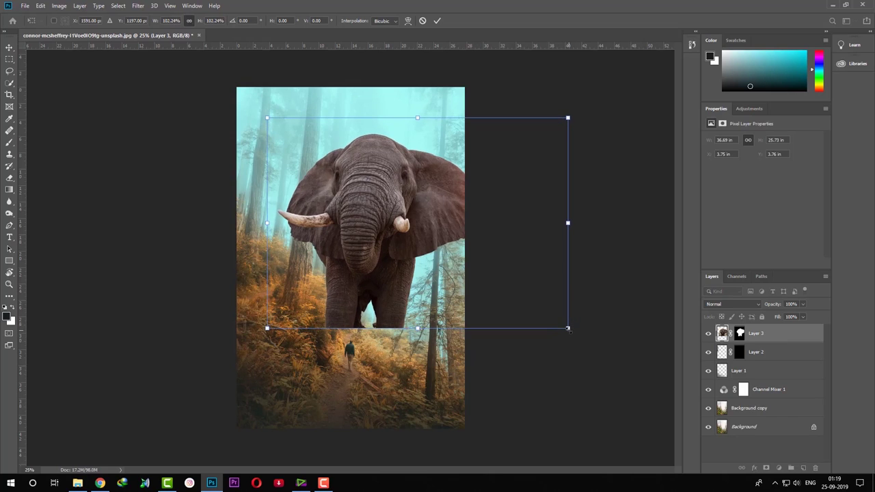
pyautogui.press('Return')
pyautogui.scroll(2, 567, 330)
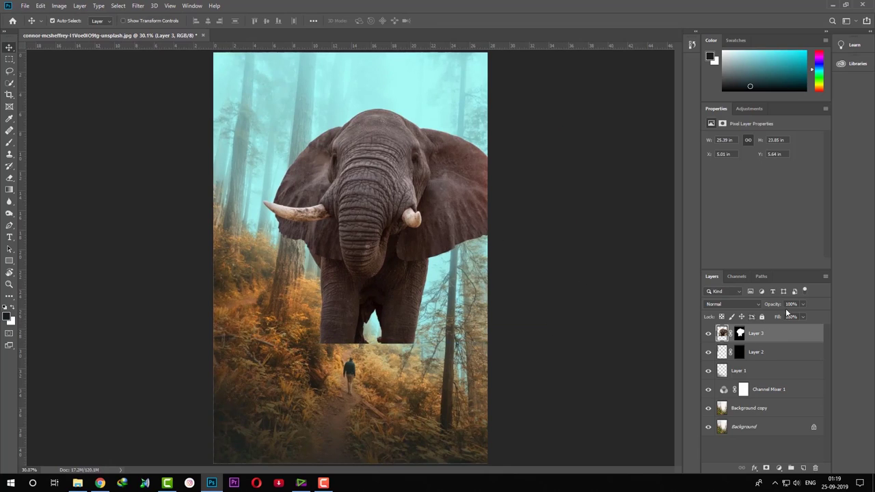
# Step: Lower the elephant layer to 42% opacity and zoom in on the tree crossing its left side
pyautogui.press('6')
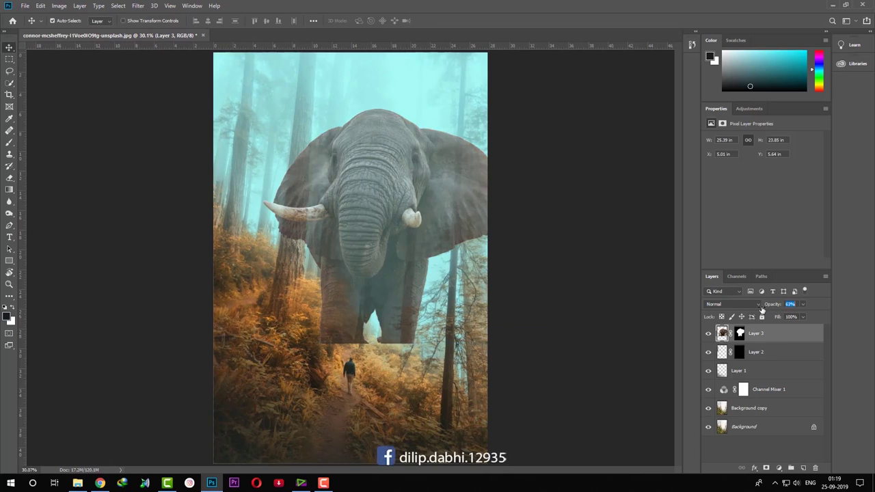
pyautogui.moveTo(762, 310); pyautogui.dragTo(747, 323)
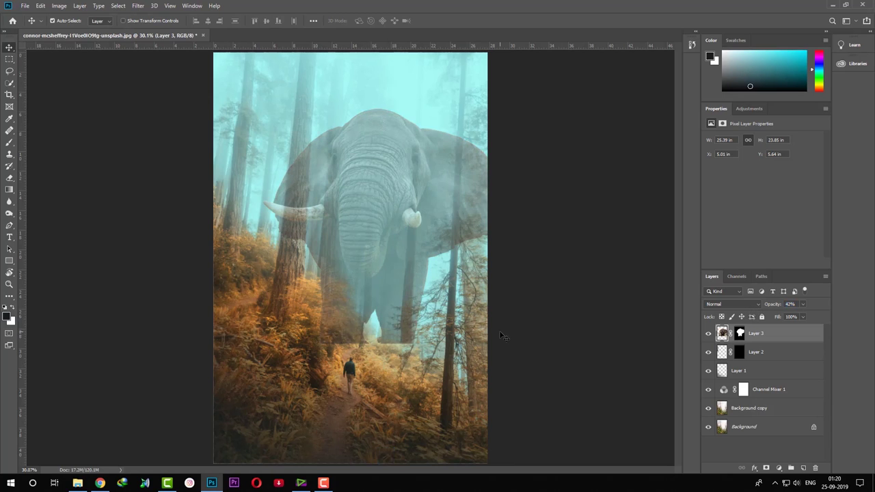
pyautogui.hotkey('ctrl', '+')
pyautogui.hotkey('ctrl', '+')
pyautogui.hotkey('ctrl', '+')
pyautogui.moveTo(299, 312)
pyautogui.mouseDown()
pyautogui.moveTo(365, 289)
pyautogui.moveTo(386, 301)
pyautogui.mouseUp()
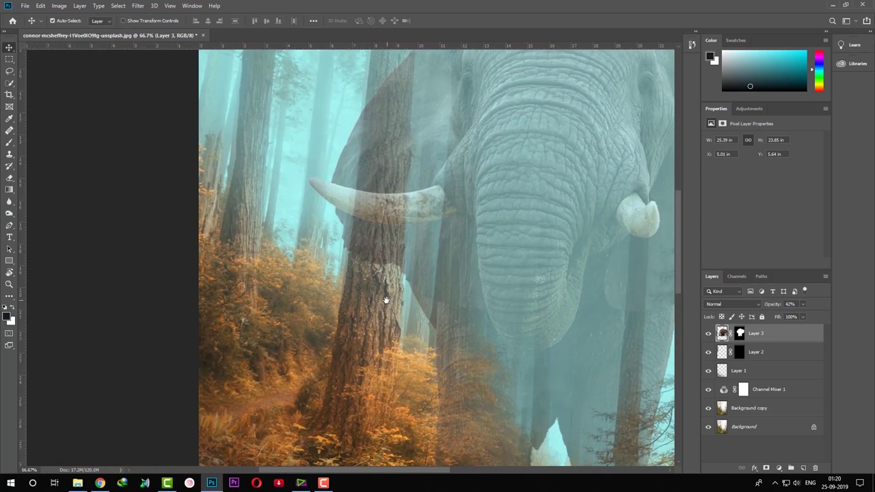
pyautogui.scroll(-1, 403, 309)
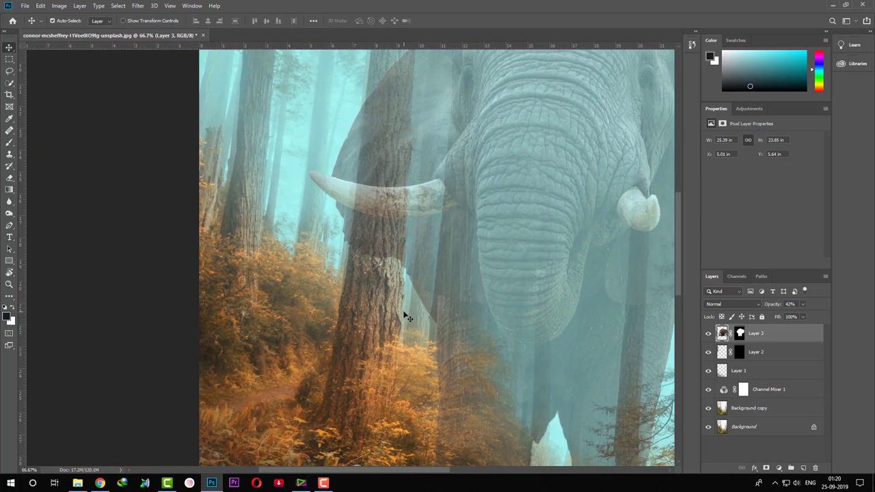
# Step: Trace a Pen path around the left tree trunk's edges
pyautogui.press('p')
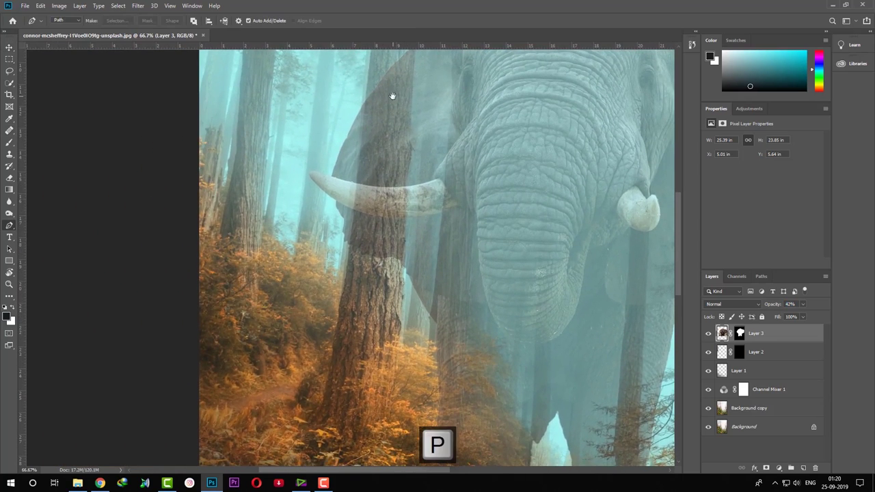
pyautogui.scroll(3, 390, 91)
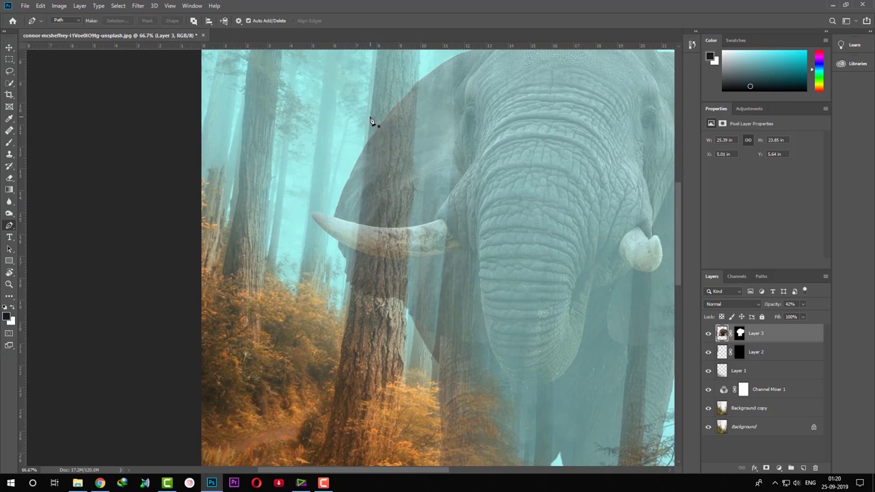
pyautogui.click(369, 117)
pyautogui.click(352, 291)
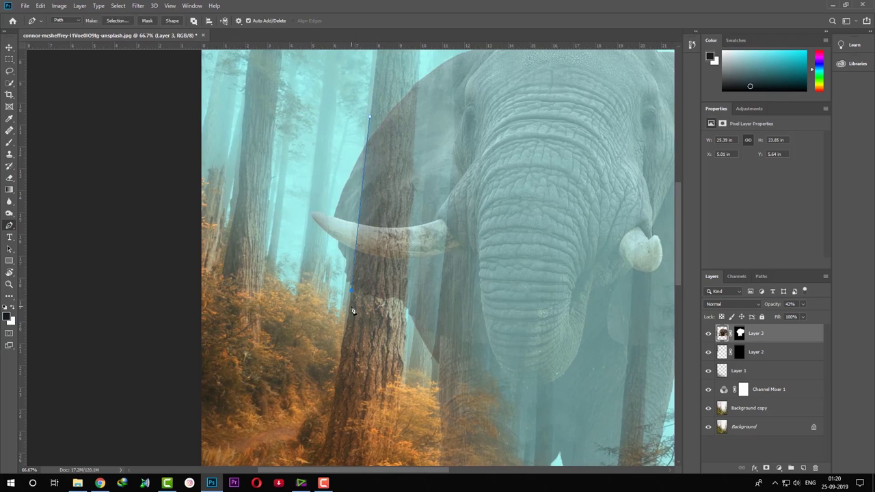
pyautogui.moveTo(382, 327)
pyautogui.mouseDown()
pyautogui.moveTo(408, 320)
pyautogui.moveTo(406, 283)
pyautogui.mouseUp()
pyautogui.moveTo(415, 186); pyautogui.dragTo(415, 177)
pyautogui.scroll(3, 431, 212)
pyautogui.click(424, 162)
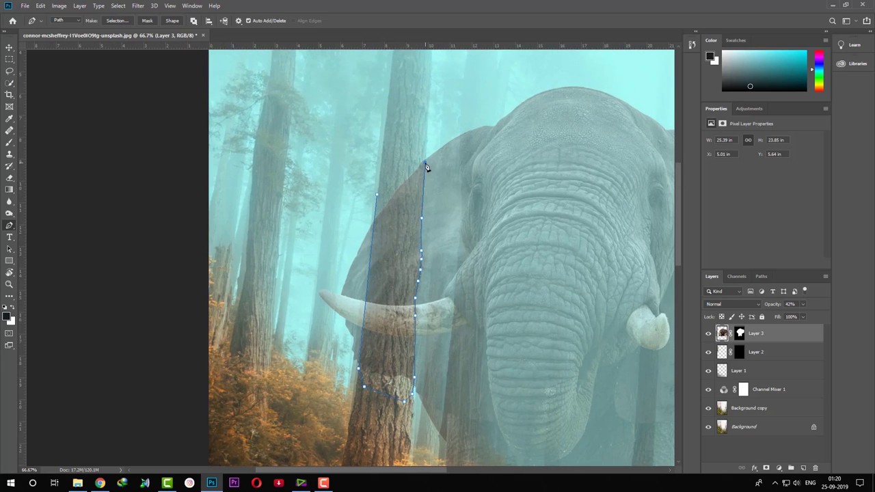
pyautogui.click(424, 135)
pyautogui.click(388, 136)
pyautogui.click(377, 180)
# Step: Convert the traced trunk path into a selection with Make Selection
pyautogui.rightClick(387, 188)
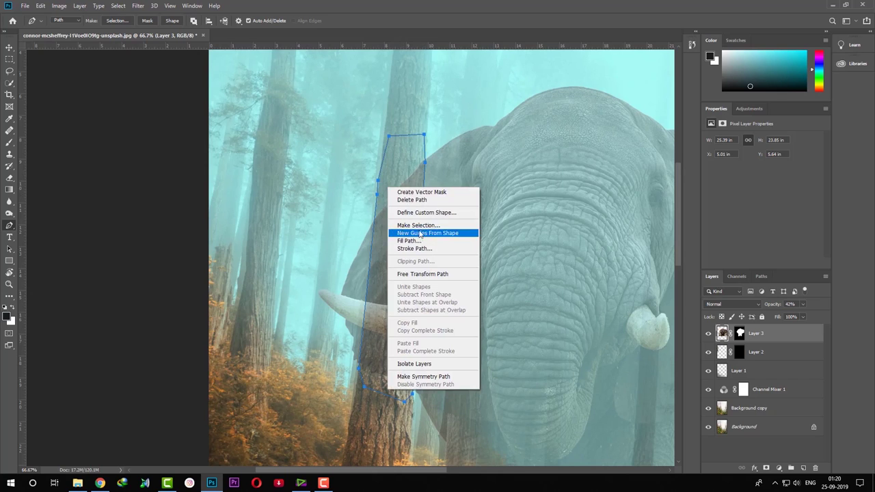
pyautogui.click(481, 15)
pyautogui.moveTo(449, 273); pyautogui.dragTo(184, 143)
pyautogui.rightClick(182, 145)
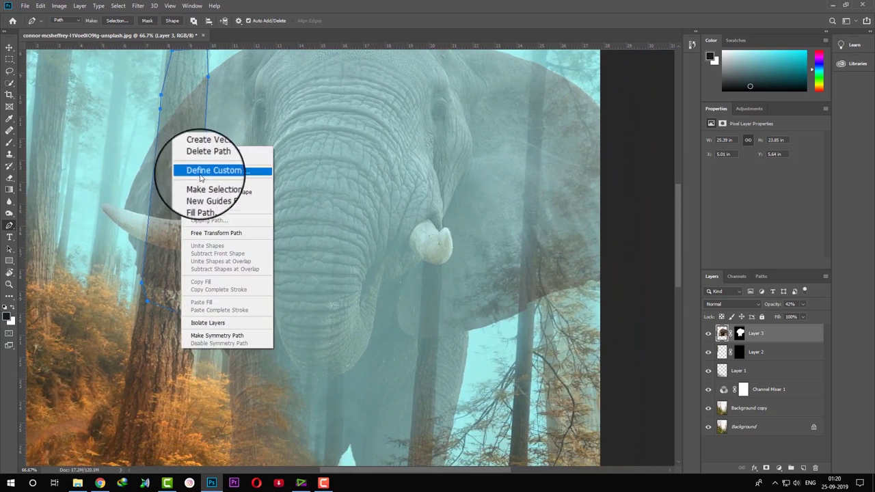
pyautogui.click(205, 186)
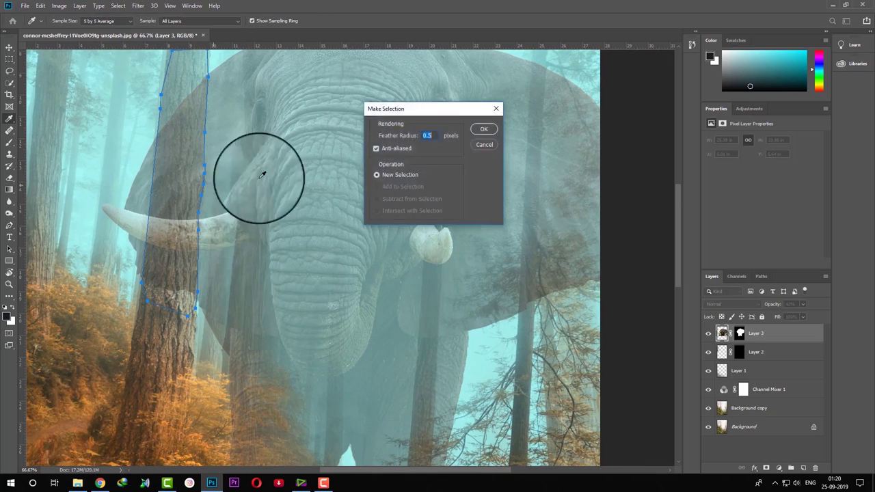
pyautogui.click(481, 131)
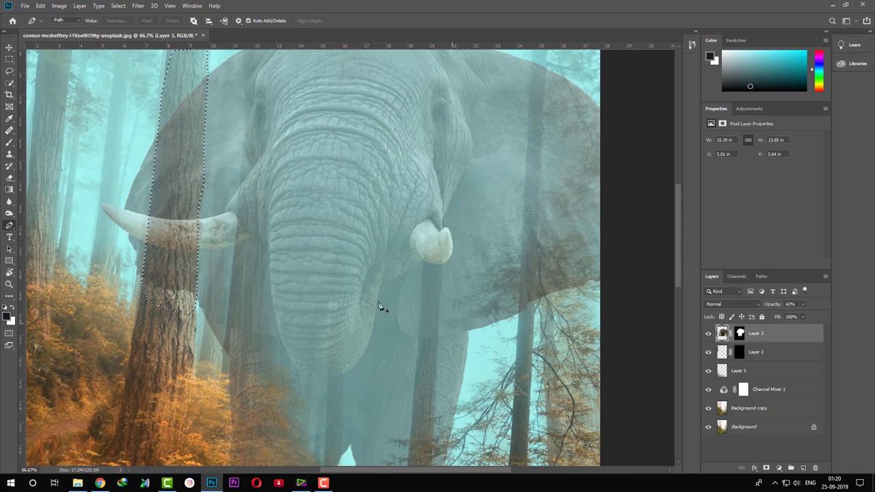
# Step: Paint black on Layer 3's mask inside the trunk selection, then deselect
pyautogui.hotkey('ctrl', '-')
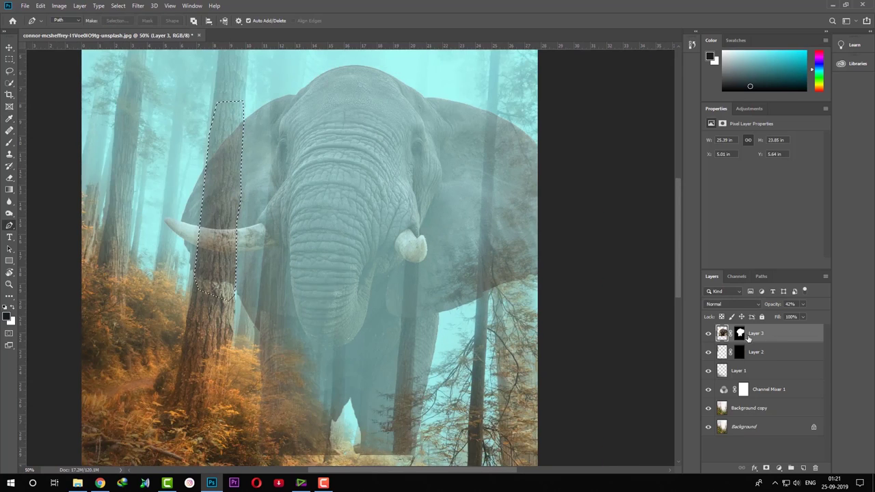
pyautogui.click(740, 334)
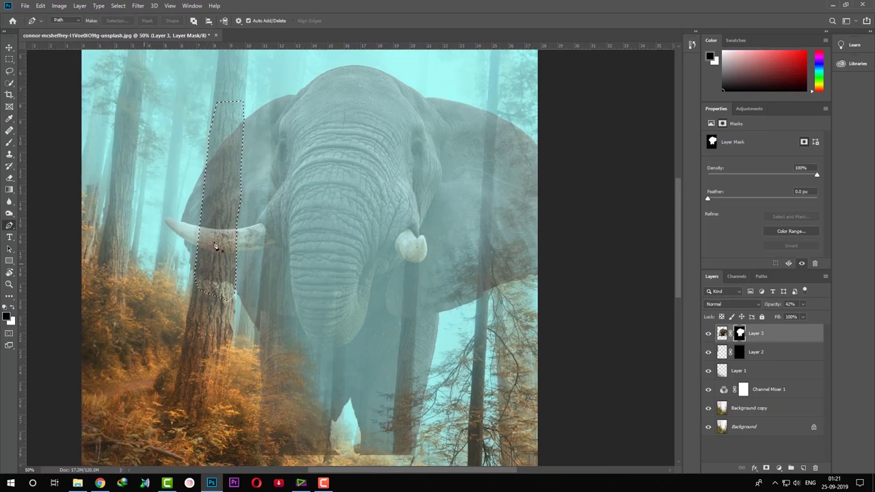
pyautogui.press('b')
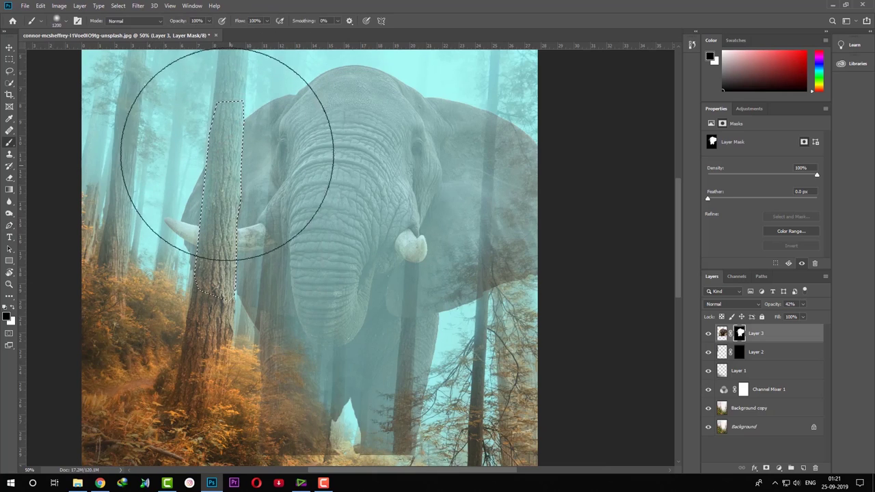
pyautogui.hotkey('ctrl', 'd')
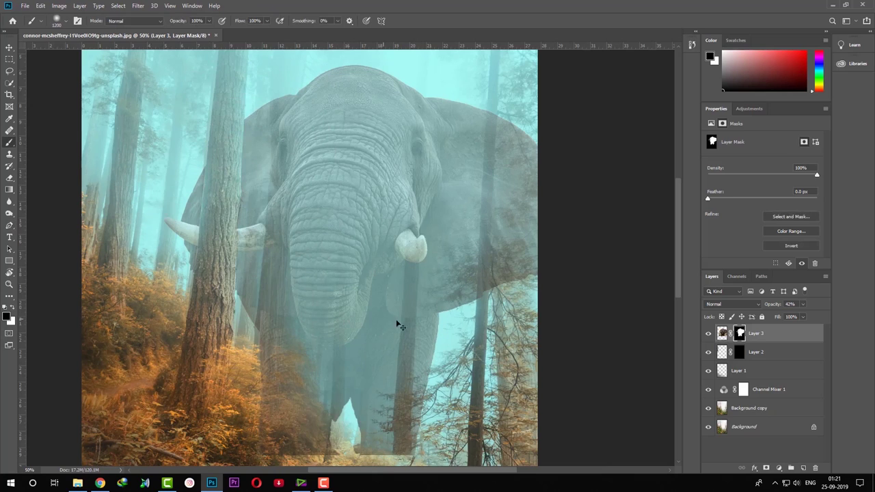
pyautogui.moveTo(466, 321)
pyautogui.mouseDown()
pyautogui.moveTo(406, 401)
pyautogui.moveTo(370, 352)
pyautogui.mouseUp()
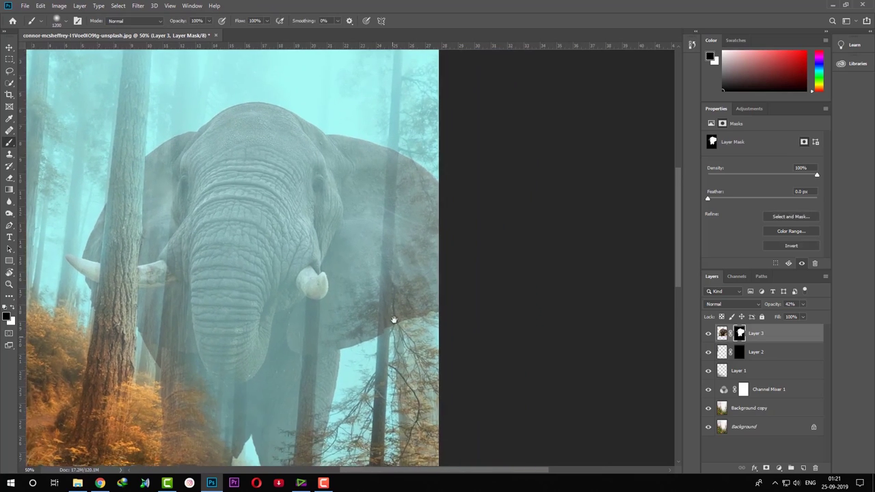
pyautogui.moveTo(392, 312); pyautogui.dragTo(392, 263)
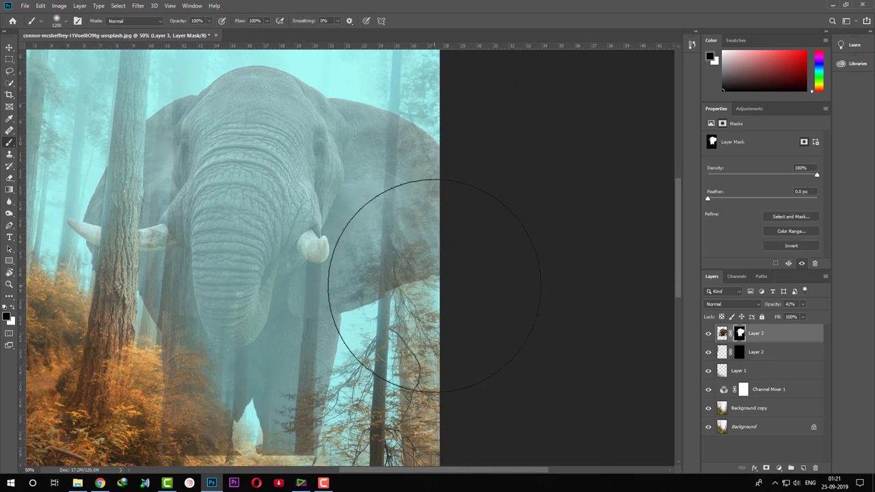
pyautogui.press('p')
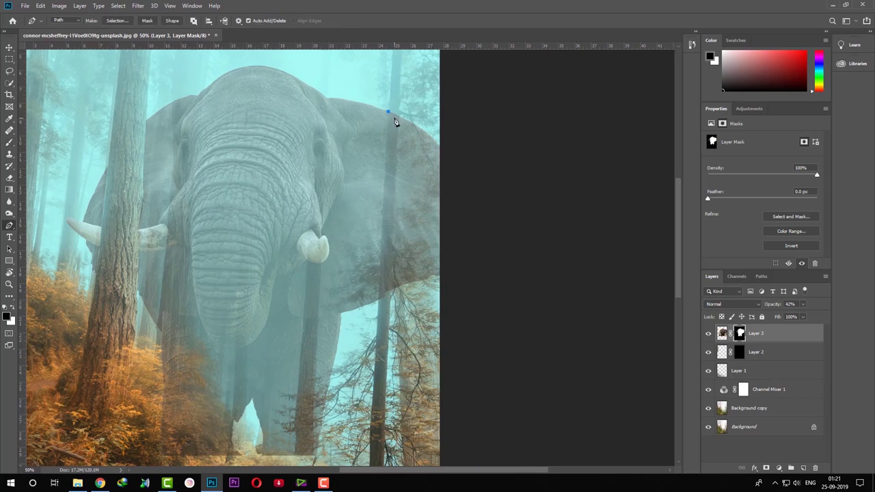
# Step: Trace the thin right-hand tree with the Pen and turn the path into a selection
pyautogui.click(387, 108)
pyautogui.click(383, 214)
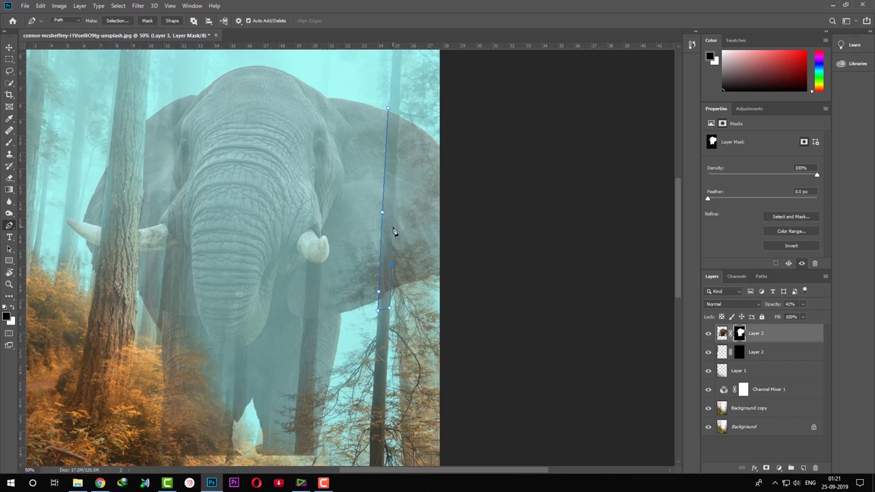
pyautogui.click(397, 164)
pyautogui.click(391, 111)
pyautogui.rightClick(398, 140)
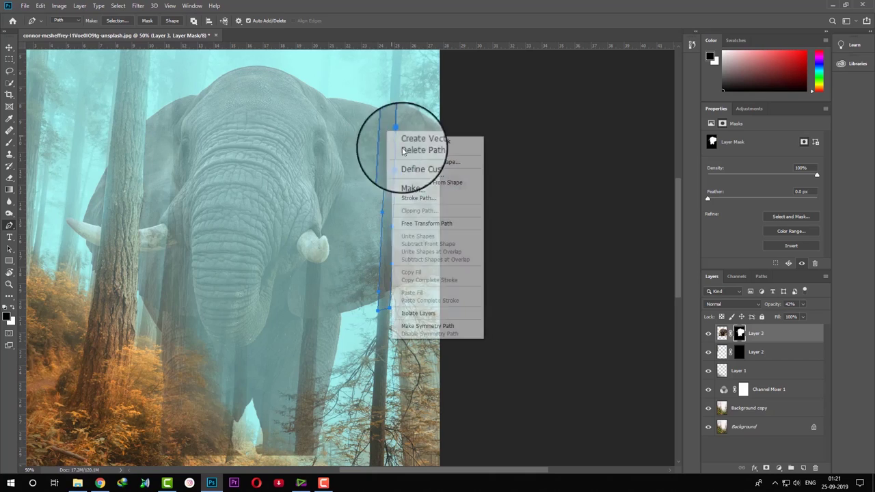
pyautogui.click(416, 174)
pyautogui.press('Return')
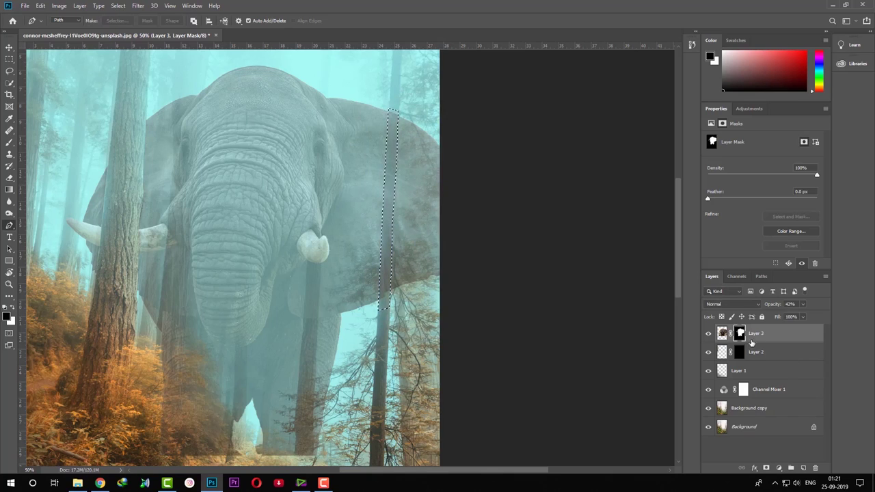
# Step: Paint black on Layer 3's mask inside the tree selection, then deselect
pyautogui.press('b')
pyautogui.press('b')
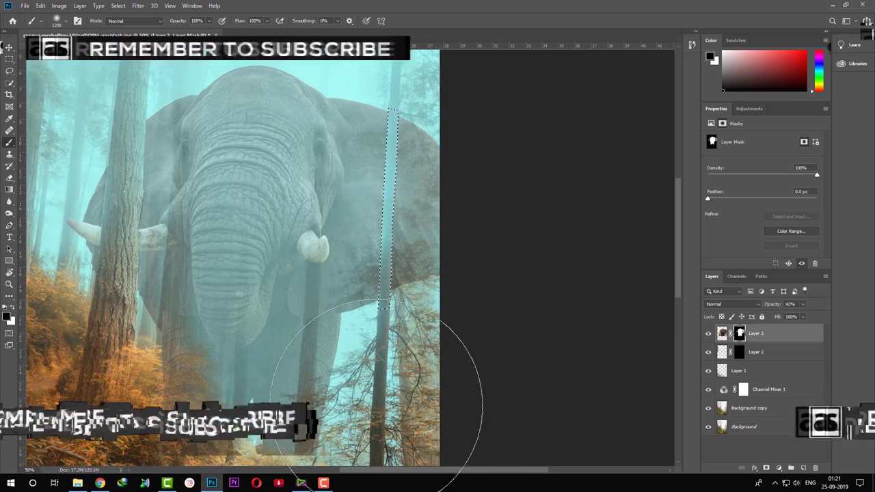
pyautogui.hotkey('ctrl', 'd')
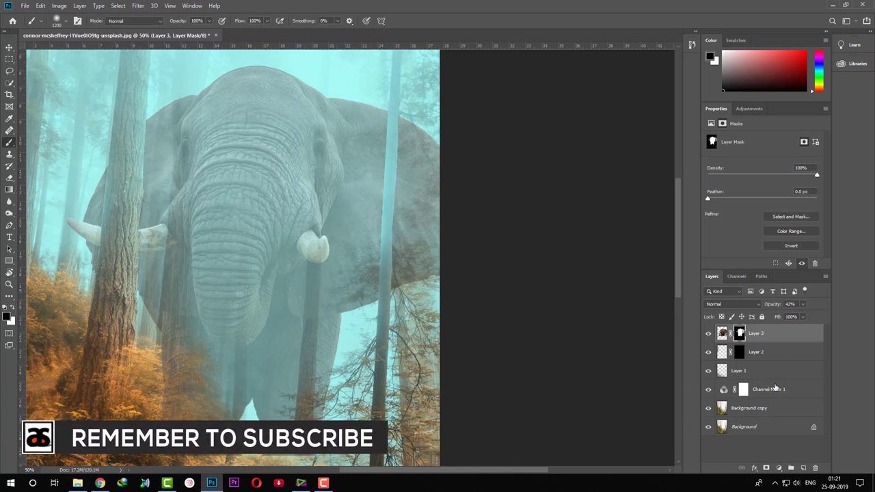
pyautogui.hotkey('ctrl', '-')
pyautogui.hotkey('ctrl', '+')
pyautogui.hotkey('ctrl', '-')
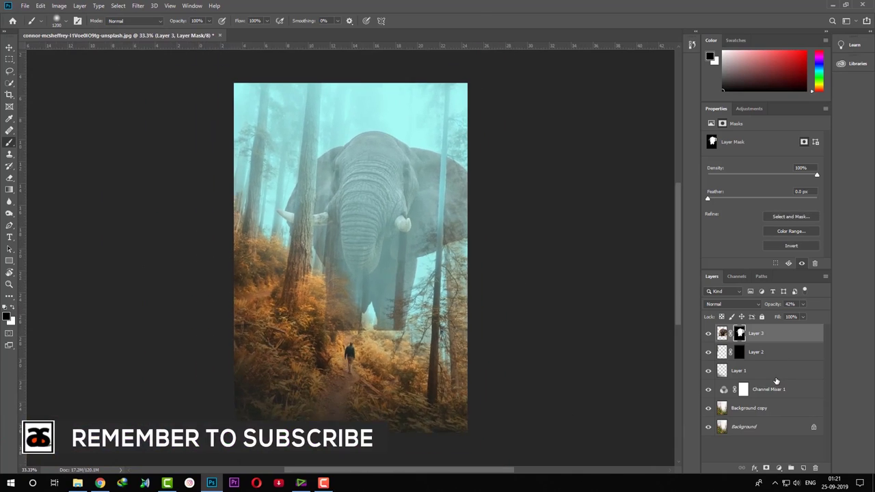
pyautogui.hotkey('ctrl', '+')
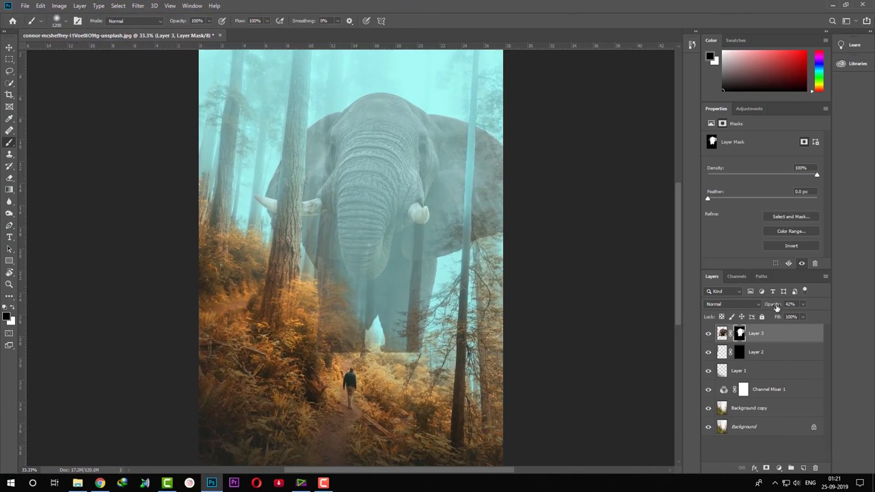
# Step: Raise Layer 3 to 100% opacity and check the Channel Mixer 1 settings
pyautogui.moveTo(775, 308); pyautogui.dragTo(847, 307)
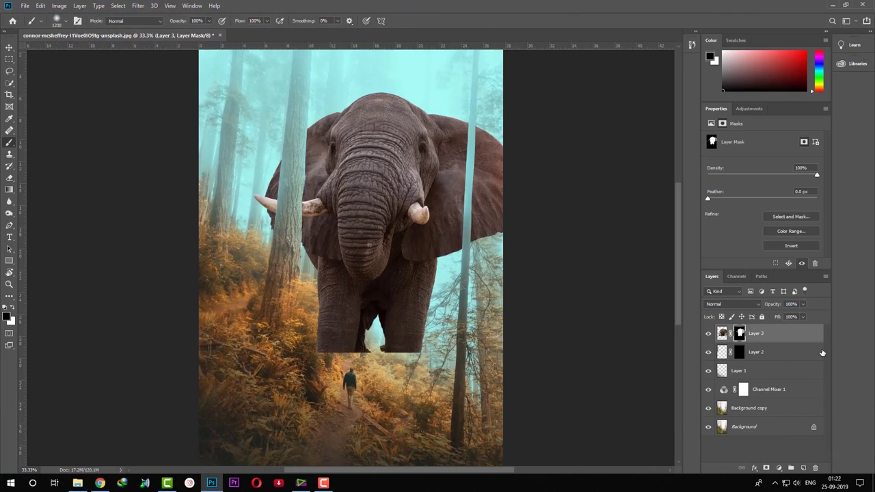
pyautogui.click(8, 46)
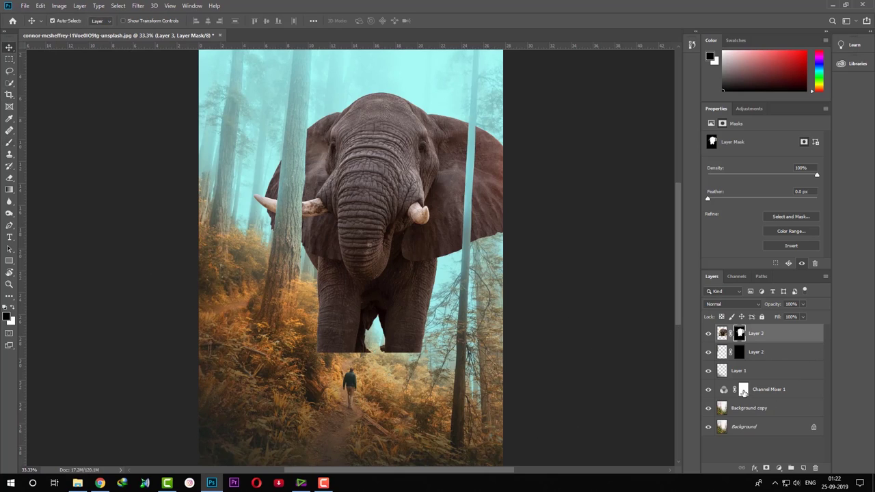
pyautogui.click(780, 395)
pyautogui.click(724, 389)
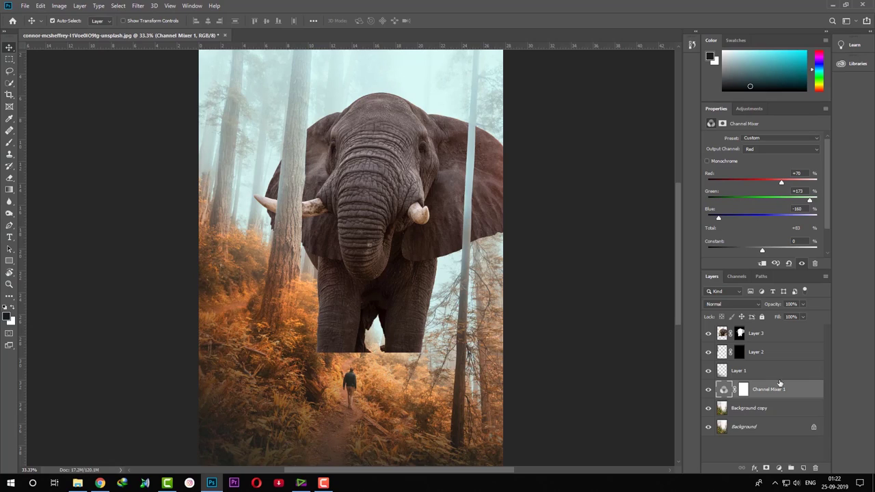
pyautogui.click(806, 338)
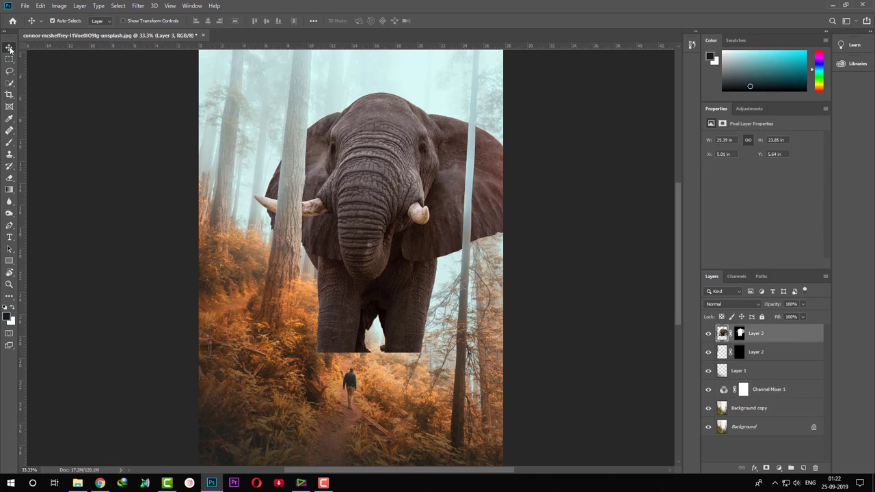
# Step: Add a new empty Layer 4 above the elephant layer
pyautogui.scroll(-1, 600, 369)
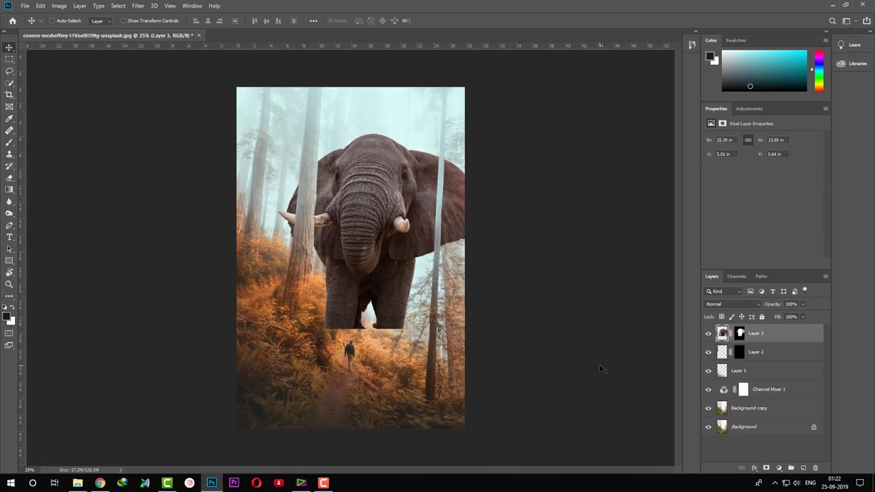
pyautogui.scroll(-1, 599, 369)
pyautogui.scroll(1, 599, 369)
pyautogui.scroll(-1, 597, 369)
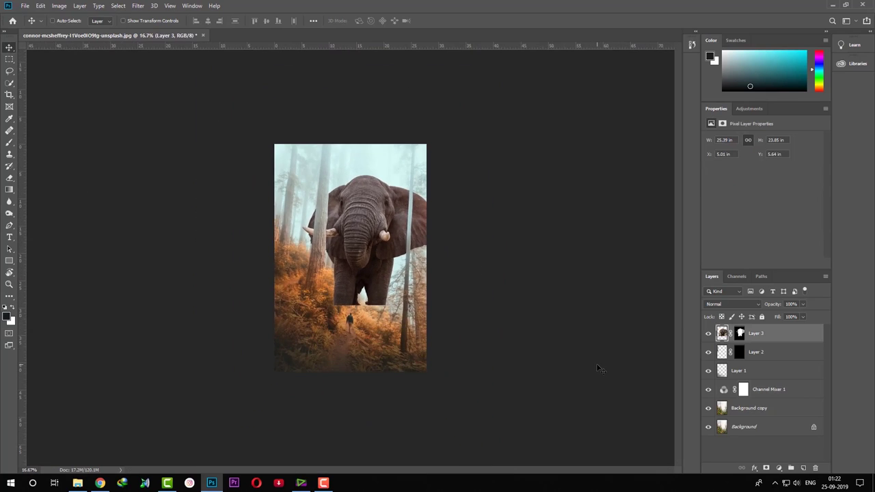
pyautogui.scroll(1, 599, 369)
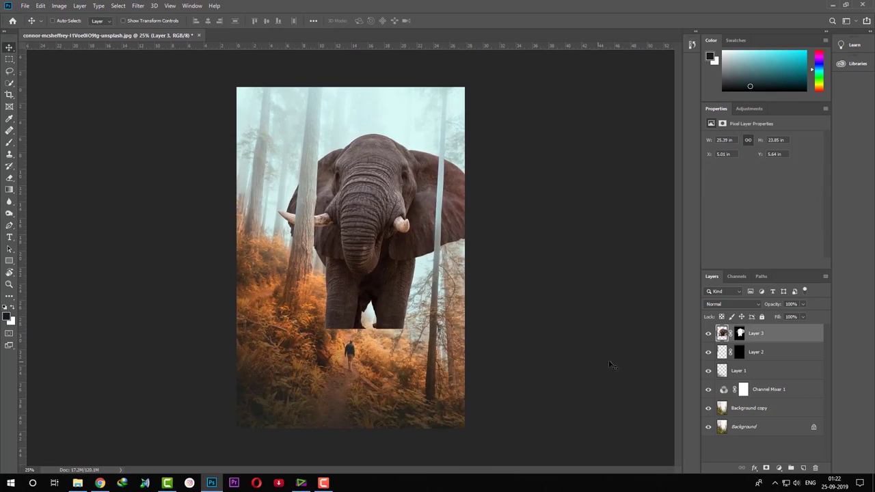
pyautogui.click(804, 468)
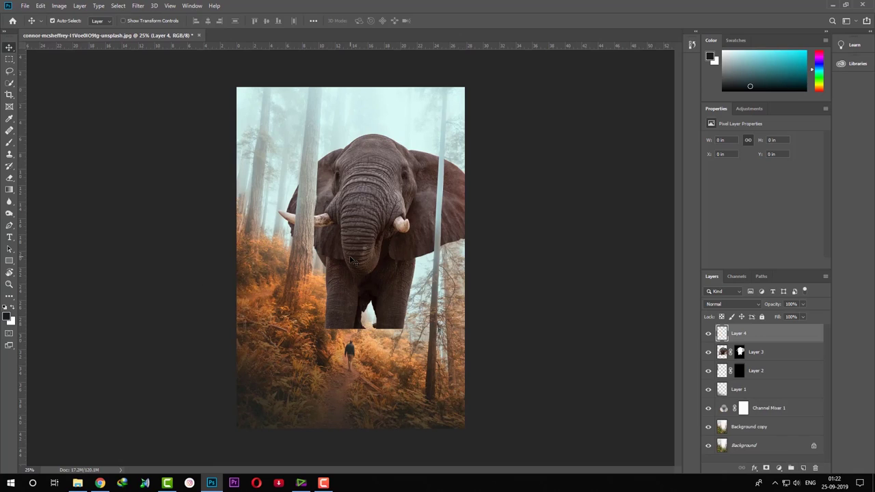
# Step: Undo a stray black stroke and set a white brush at 39% opacity, 54% flow, size 1100
pyautogui.press('b')
pyautogui.moveTo(478, 189); pyautogui.dragTo(469, 225)
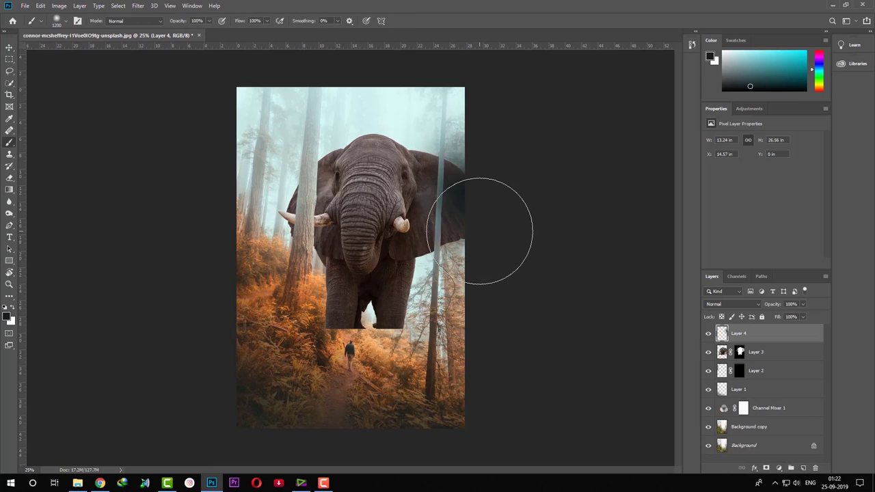
pyautogui.hotkey('ctrl', 'z')
pyautogui.press('x')
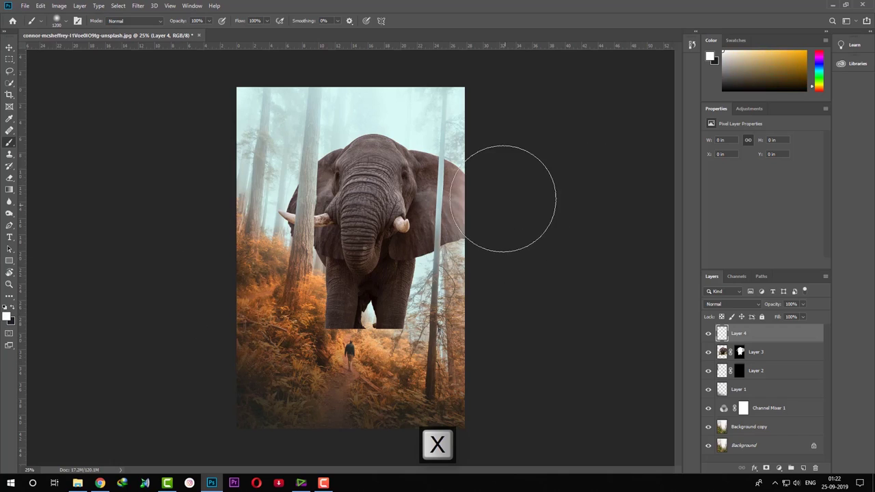
pyautogui.moveTo(178, 26); pyautogui.dragTo(156, 25)
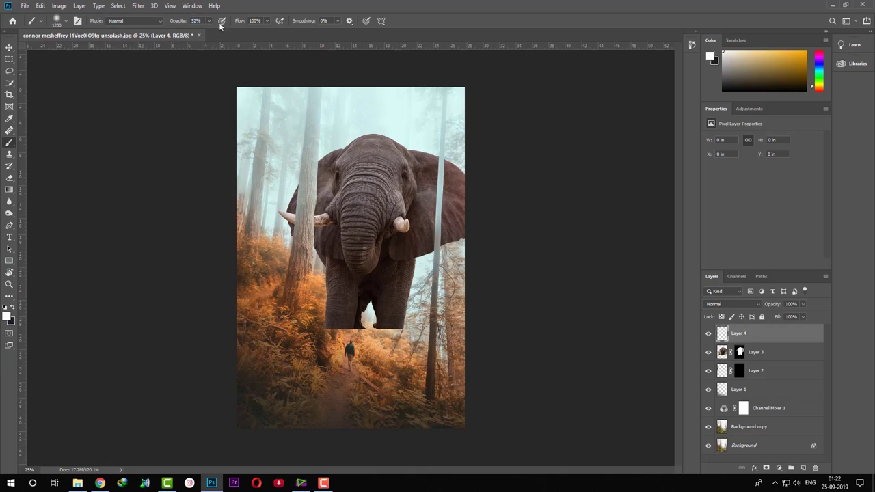
pyautogui.moveTo(242, 26); pyautogui.dragTo(222, 26)
pyautogui.press('[')
pyautogui.press('[')
pyautogui.press('[')
pyautogui.press(']')
pyautogui.press(']')
pyautogui.press(']')
# Step: Paint soft white mist over the elephant's head, the tree and its lower-right side
pyautogui.moveTo(287, 166); pyautogui.dragTo(334, 225)
pyautogui.moveTo(294, 172)
pyautogui.mouseDown()
pyautogui.moveTo(285, 192)
pyautogui.moveTo(478, 175)
pyautogui.mouseUp()
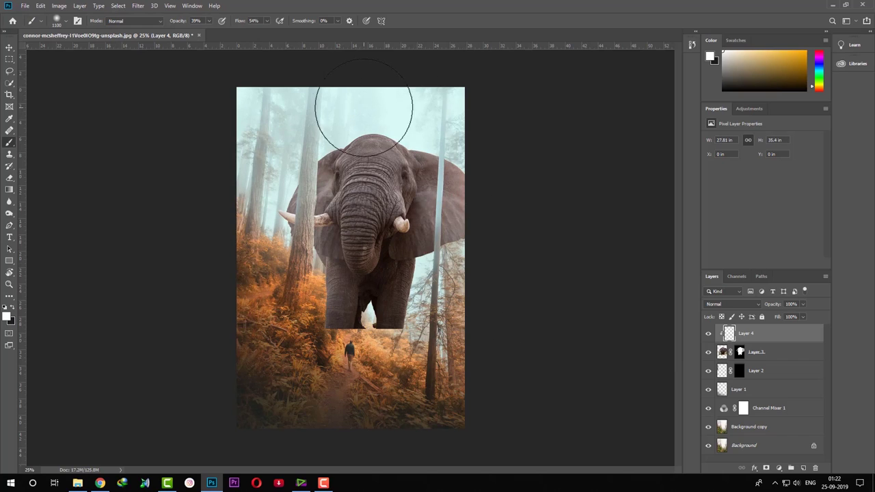
pyautogui.press('[')
pyautogui.press('[')
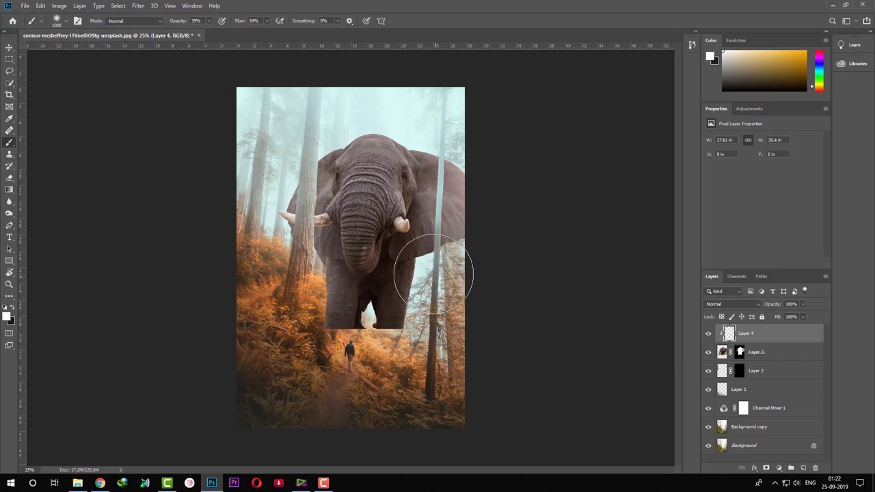
pyautogui.moveTo(433, 273); pyautogui.dragTo(417, 321)
pyautogui.press(']')
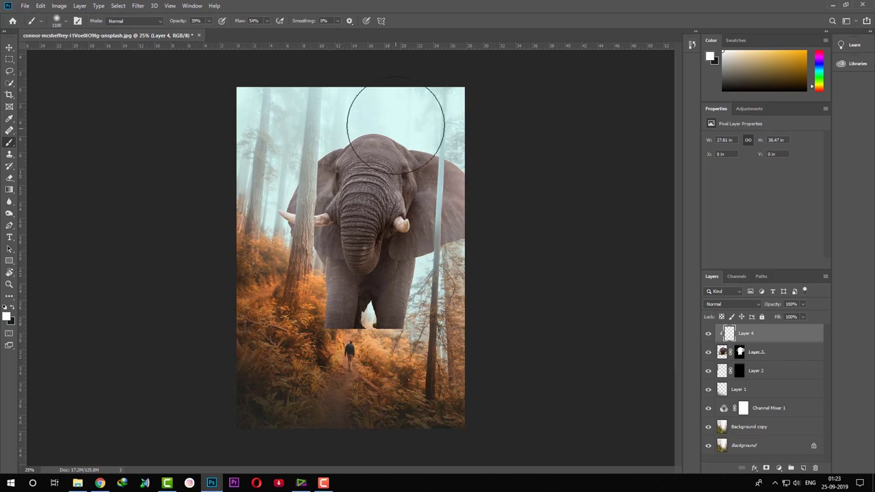
pyautogui.press(']')
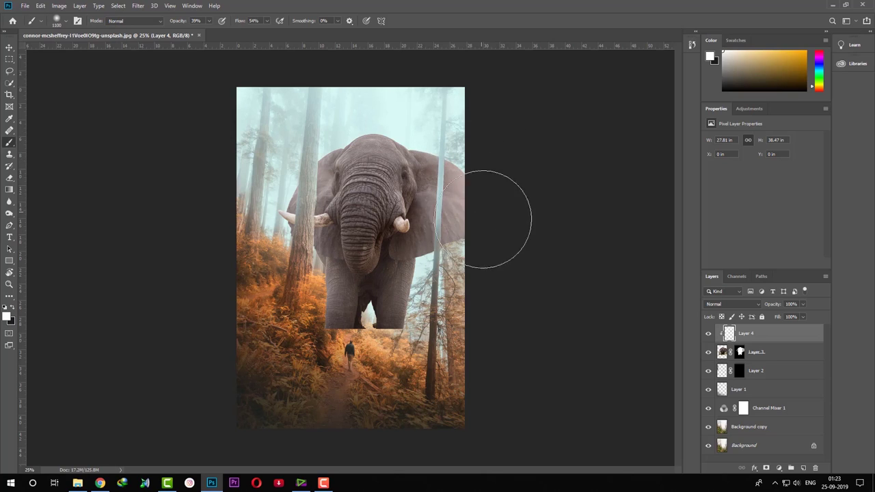
pyautogui.click(795, 427)
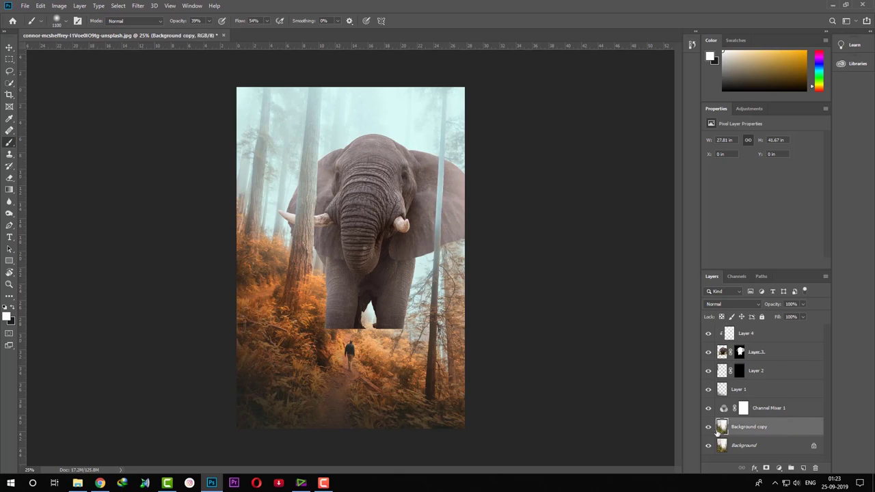
# Step: Choose the Burn tool and zoom in on the elephant's head and nearby trunks
pyautogui.click(778, 352)
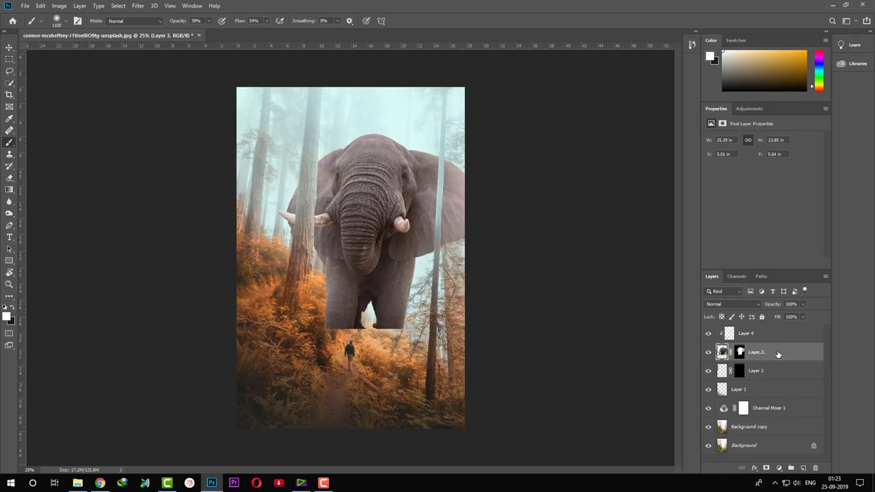
pyautogui.keyDown('ctrl'); pyautogui.click(741, 353); pyautogui.keyUp('ctrl')
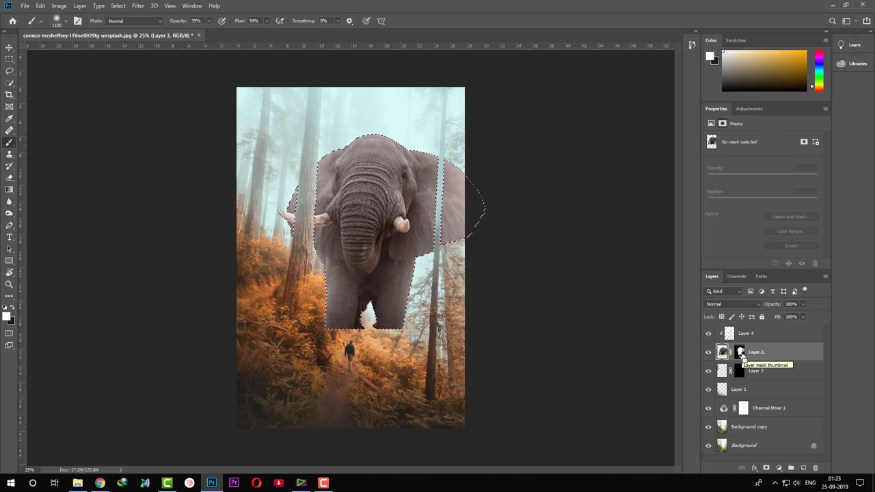
pyautogui.hotkey('ctrl', 'd')
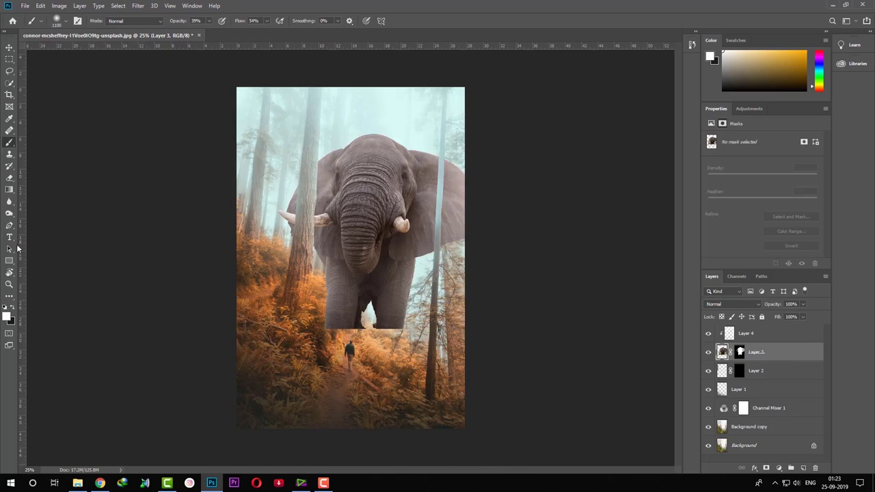
pyautogui.click(9, 213)
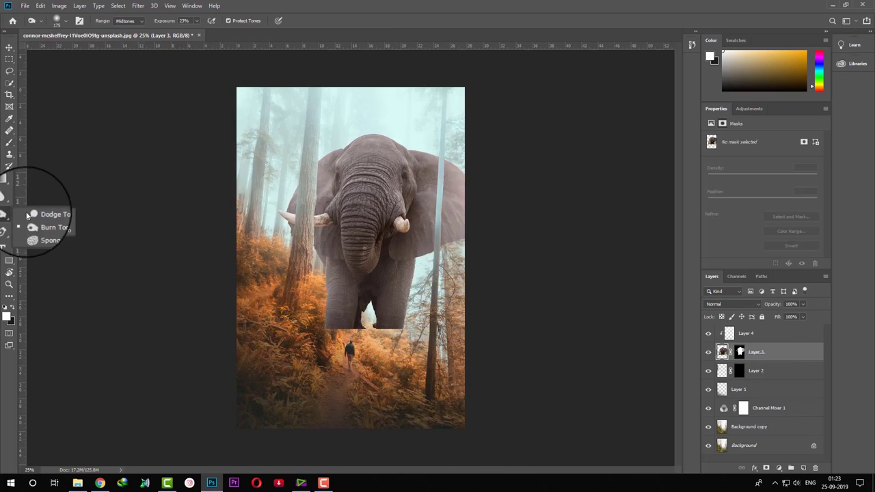
pyautogui.click(39, 224)
pyautogui.hotkey('ctrl', '+')
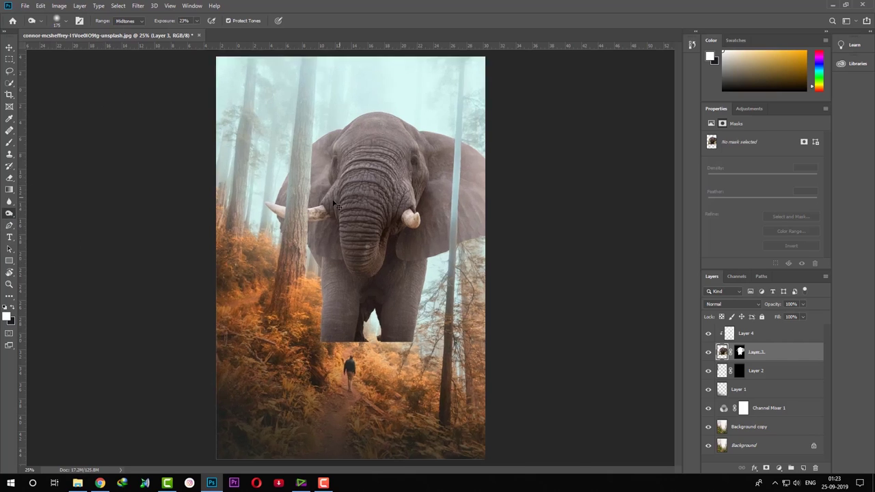
pyautogui.moveTo(282, 168); pyautogui.dragTo(358, 260)
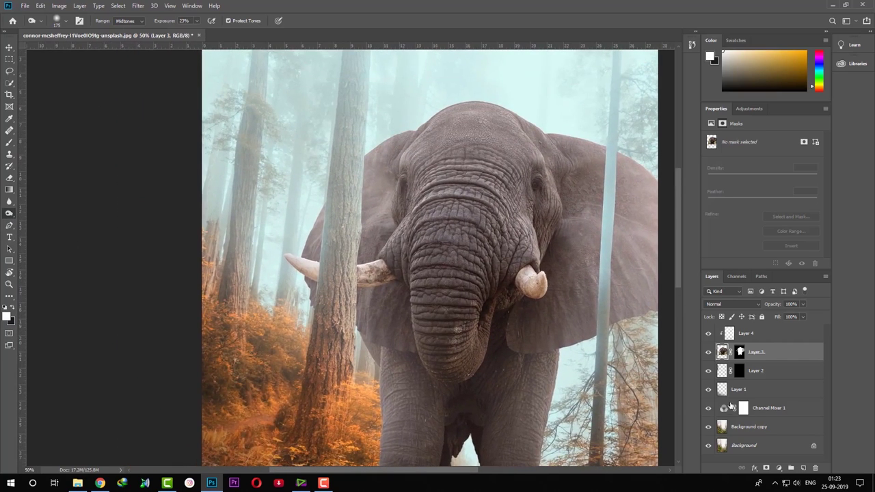
pyautogui.click(708, 352)
# Step: On Background copy, burn at 75% exposure to darken the pale trunk before the ear
pyautogui.moveTo(161, 22); pyautogui.dragTo(194, 24)
pyautogui.click(784, 428)
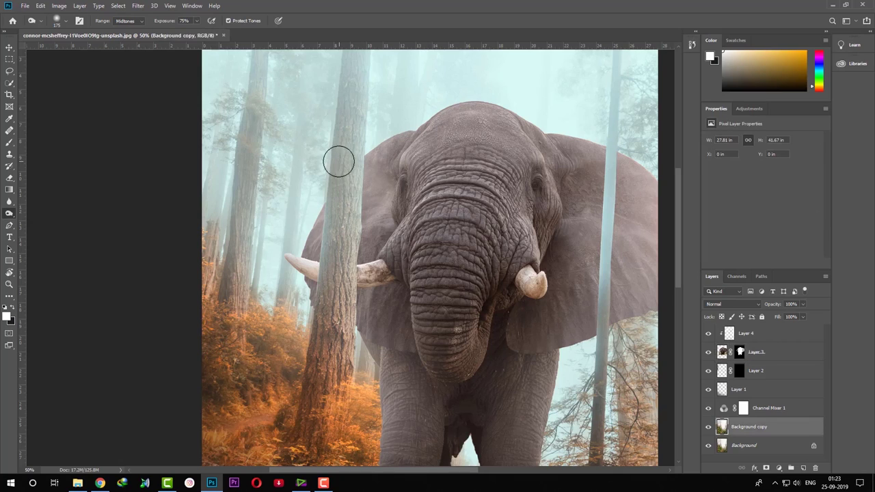
pyautogui.press('[')
pyautogui.press('[')
pyautogui.press('[')
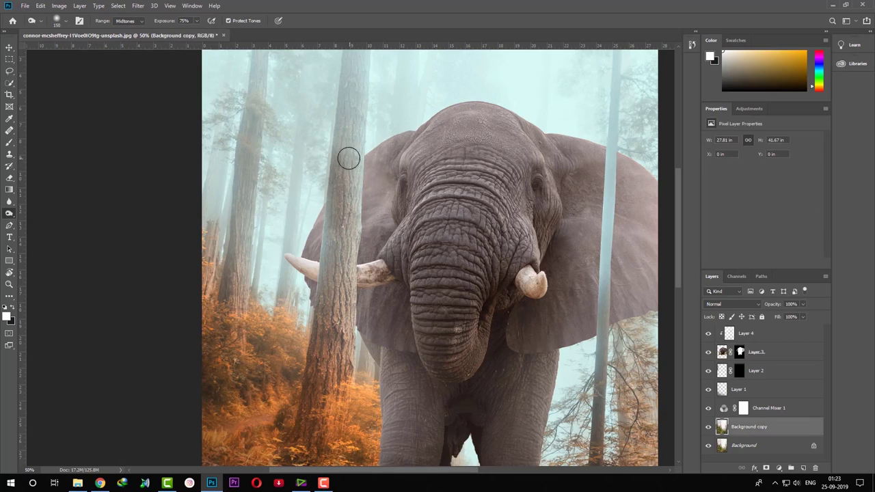
pyautogui.press('[')
pyautogui.press('[')
pyautogui.moveTo(330, 154); pyautogui.dragTo(309, 326)
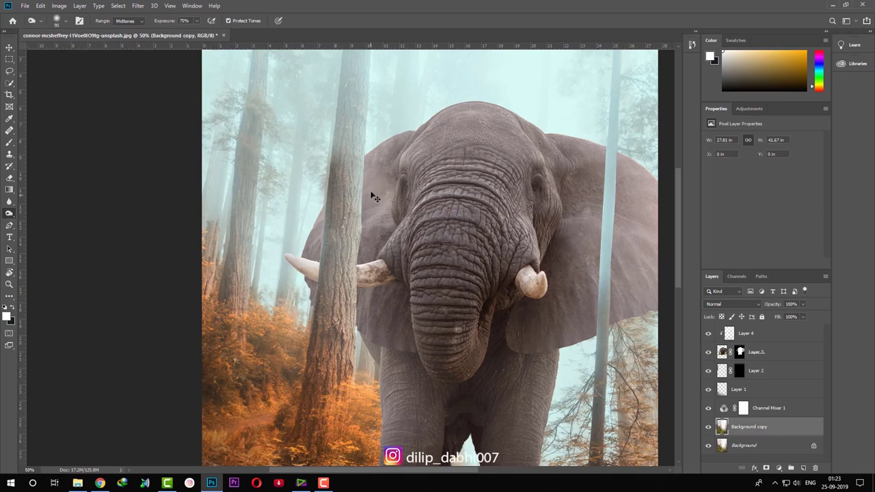
pyautogui.moveTo(362, 152); pyautogui.dragTo(355, 263)
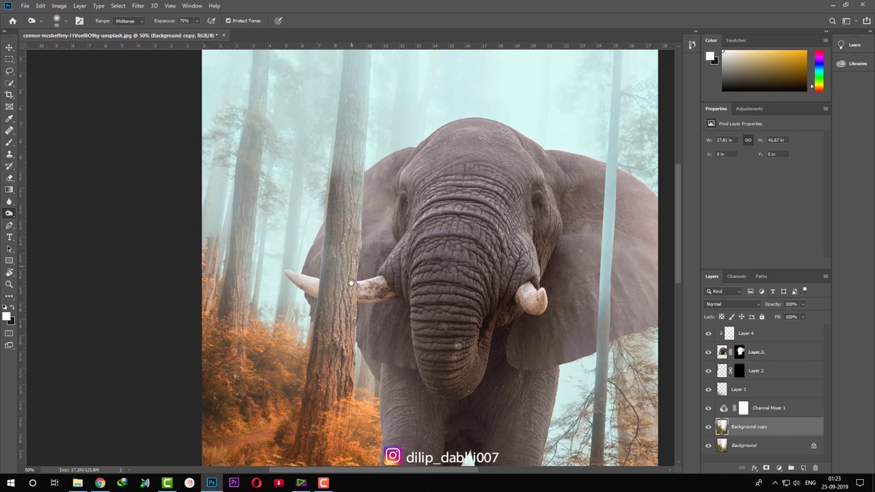
pyautogui.moveTo(357, 285); pyautogui.dragTo(251, 292)
pyautogui.moveTo(508, 145); pyautogui.dragTo(507, 288)
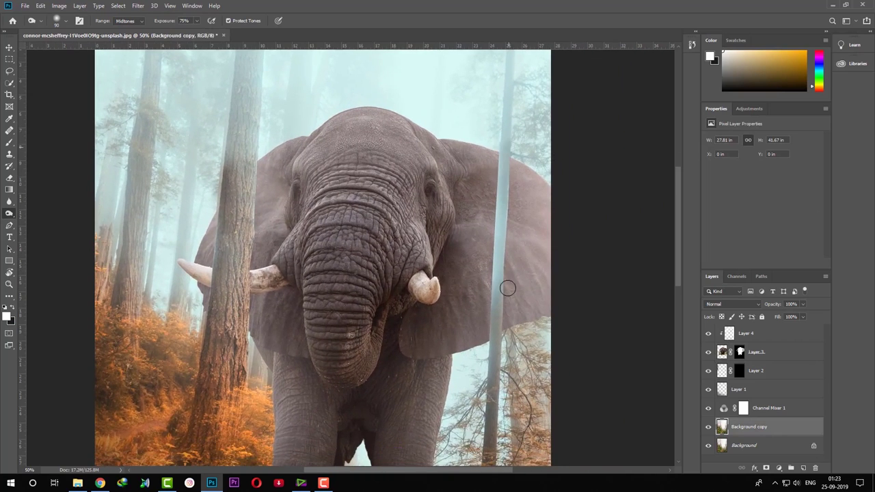
pyautogui.moveTo(511, 149); pyautogui.dragTo(499, 237)
pyautogui.moveTo(498, 142); pyautogui.dragTo(479, 452)
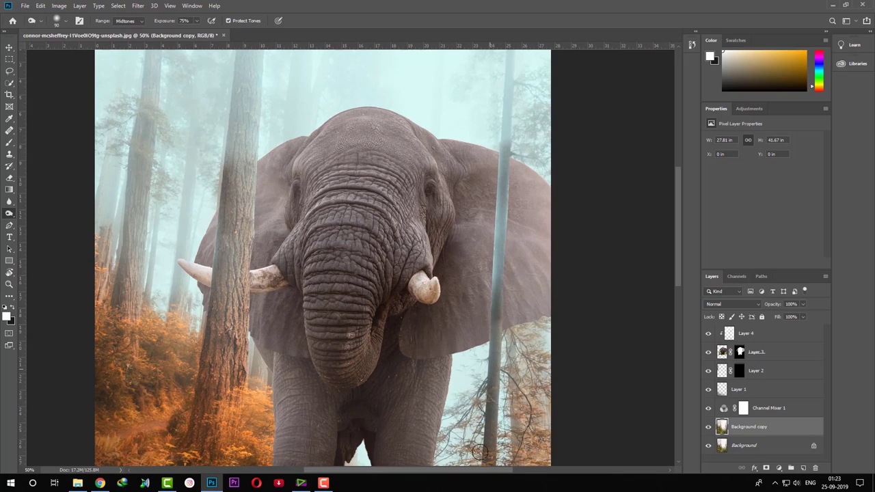
pyautogui.moveTo(498, 159); pyautogui.dragTo(500, 352)
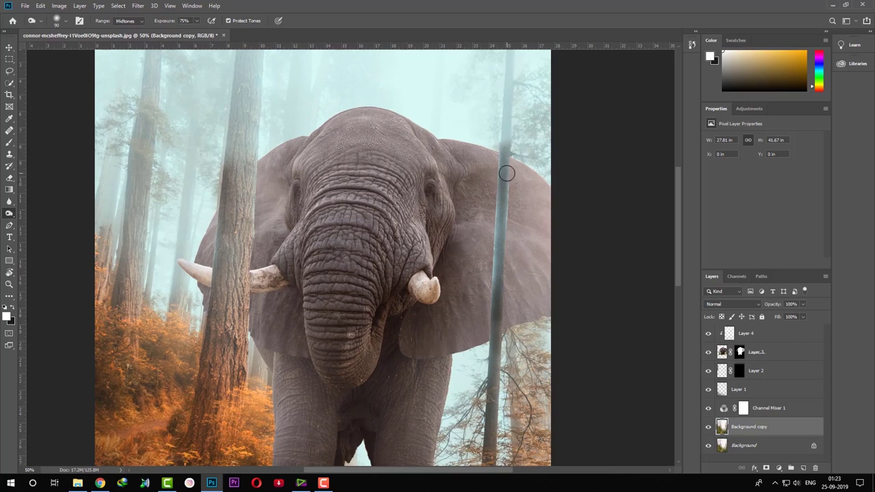
pyautogui.moveTo(507, 141); pyautogui.dragTo(505, 227)
pyautogui.hotkey('ctrl', 'z')
# Step: Darken the trunk left of the elephant from the ear down to its base
pyautogui.moveTo(261, 125); pyautogui.dragTo(219, 355)
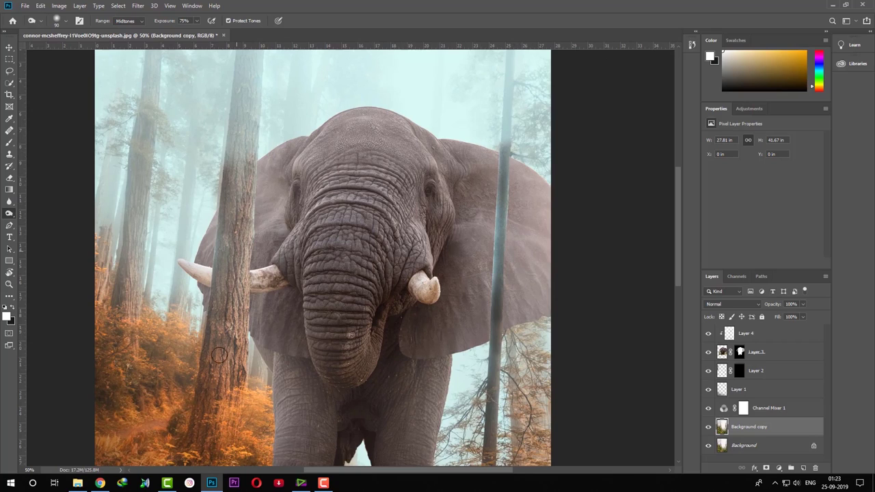
pyautogui.hotkey('ctrl', 'z')
pyautogui.moveTo(258, 234); pyautogui.dragTo(232, 382)
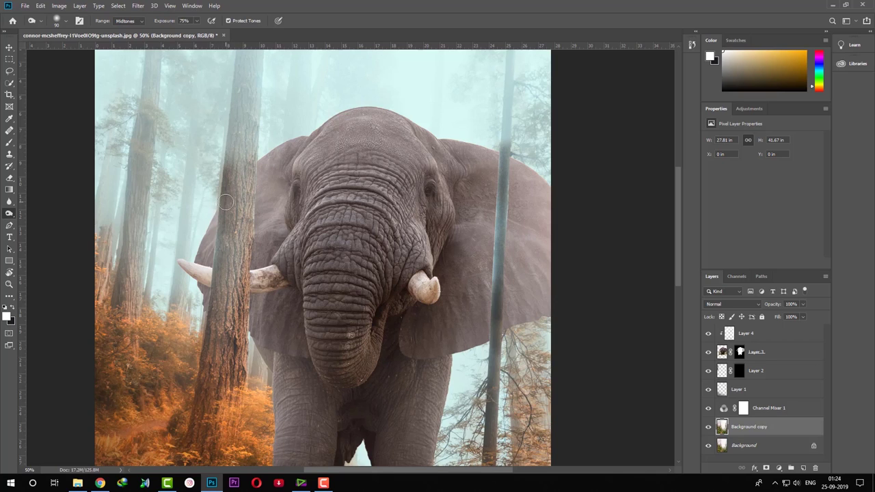
pyautogui.moveTo(225, 201); pyautogui.dragTo(154, 372)
pyautogui.hotkey('ctrl', '-')
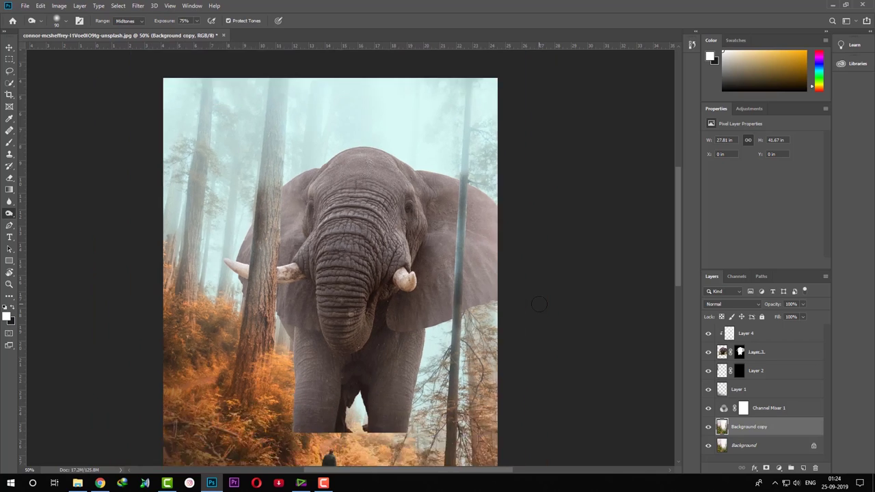
pyautogui.hotkey('ctrl', '-')
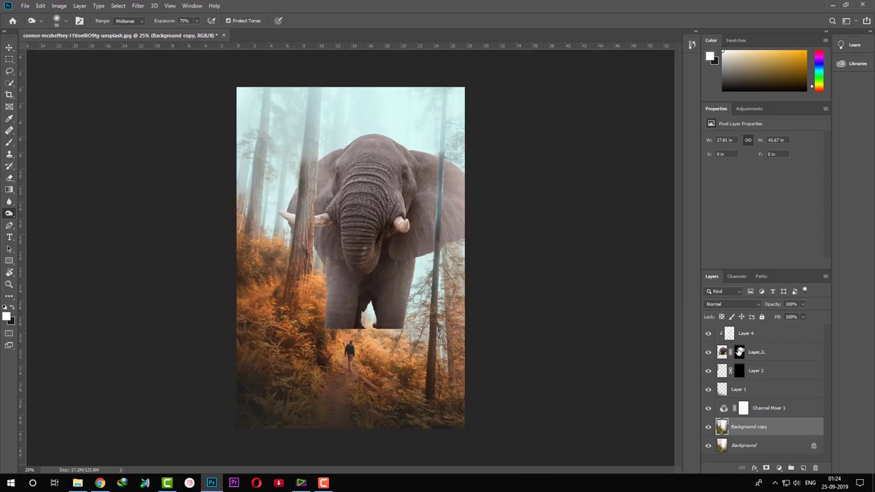
pyautogui.hotkey('ctrl', 'z')
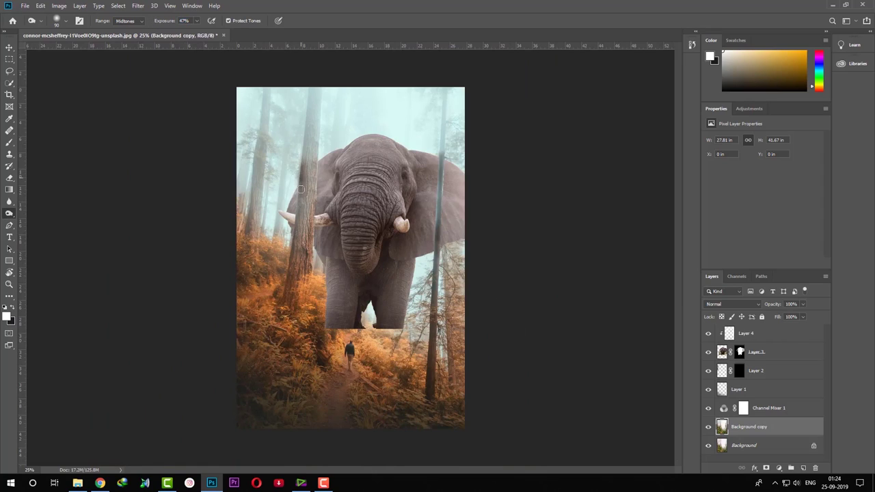
pyautogui.moveTo(301, 189); pyautogui.dragTo(272, 292)
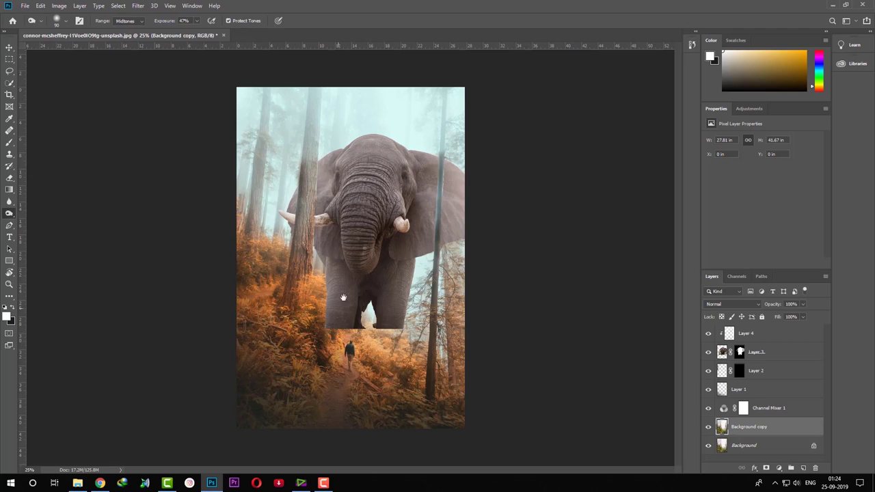
pyautogui.click(9, 48)
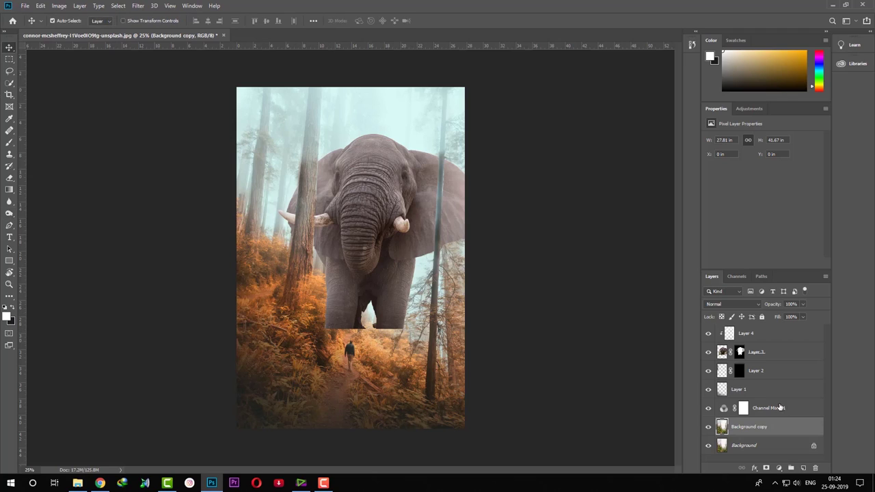
# Step: Target Layer 3's mask with a 500 px brush and black as the painting colour
pyautogui.click(782, 355)
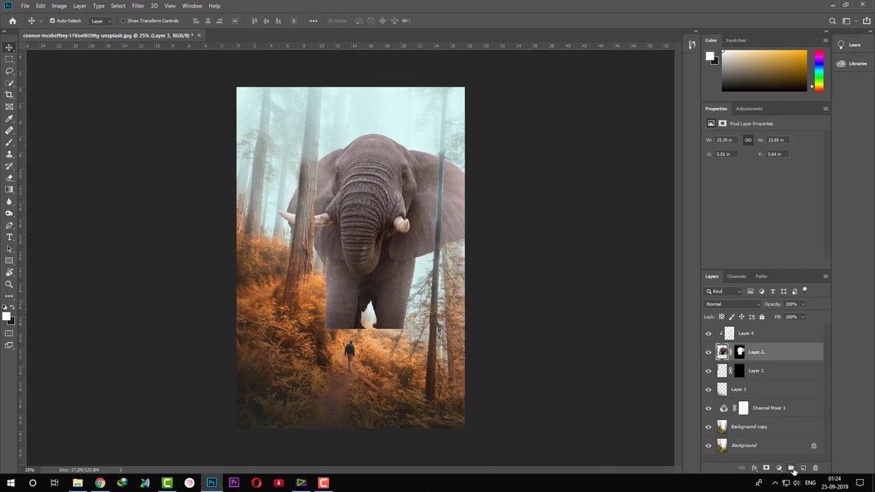
pyautogui.hotkey('ctrl', '+')
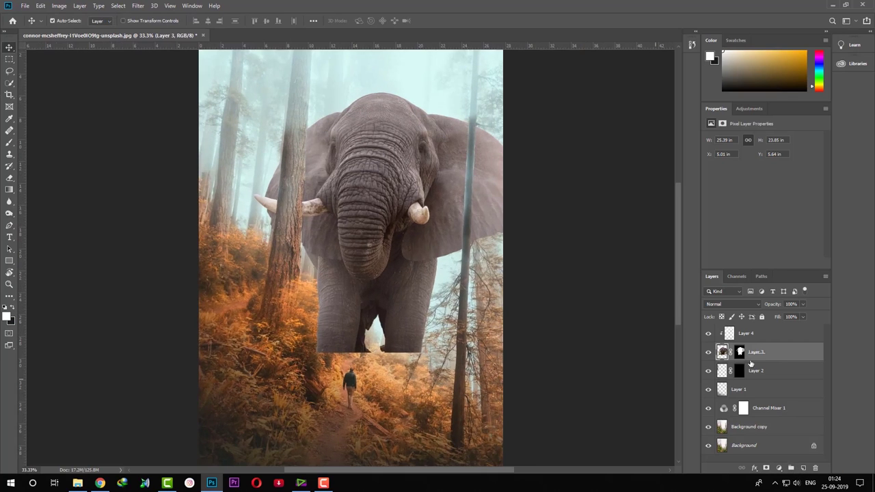
pyautogui.press('b')
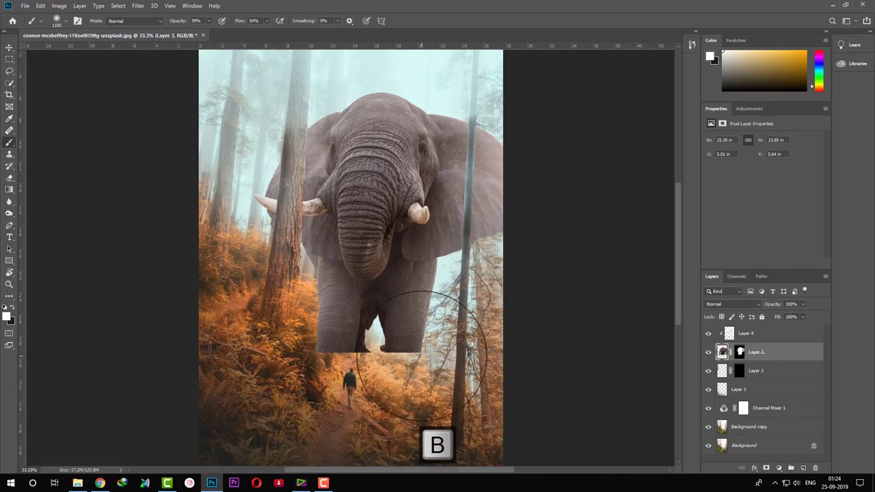
pyautogui.press('[')
pyautogui.press('[')
pyautogui.press('[')
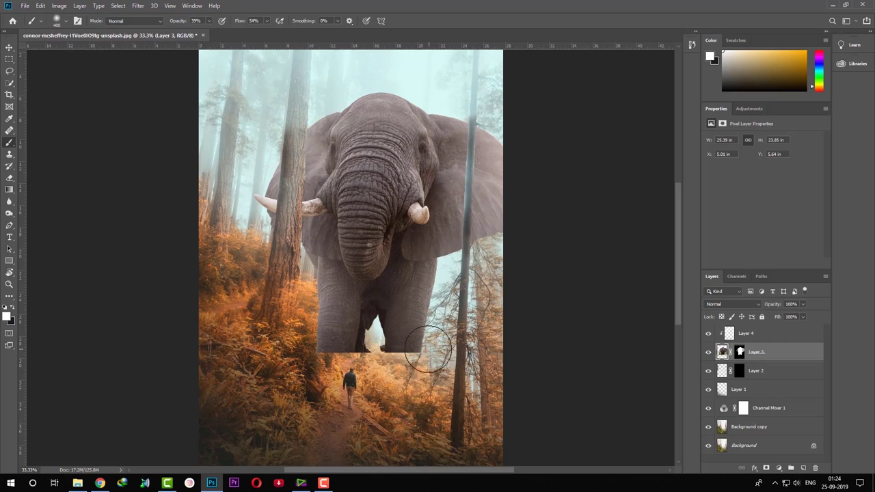
pyautogui.press('[')
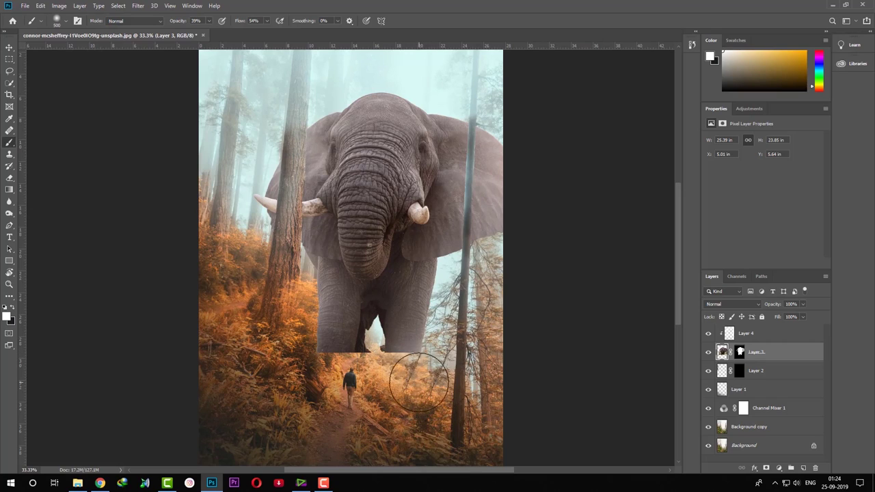
pyautogui.press(']')
pyautogui.moveTo(425, 370); pyautogui.dragTo(401, 371)
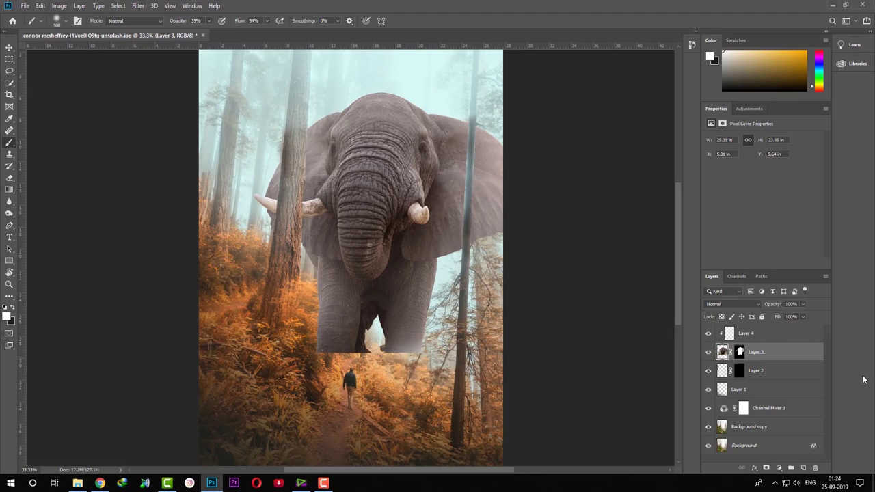
pyautogui.hotkey('ctrl', 'z')
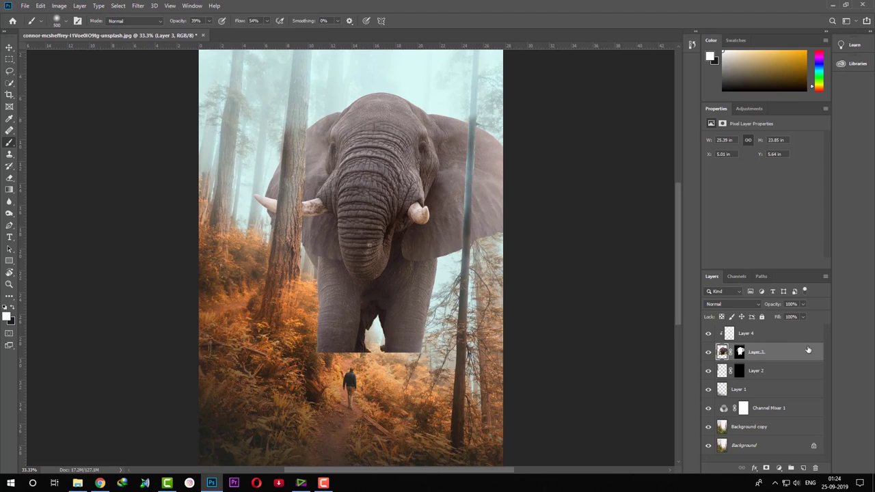
pyautogui.click(740, 351)
pyautogui.press('x')
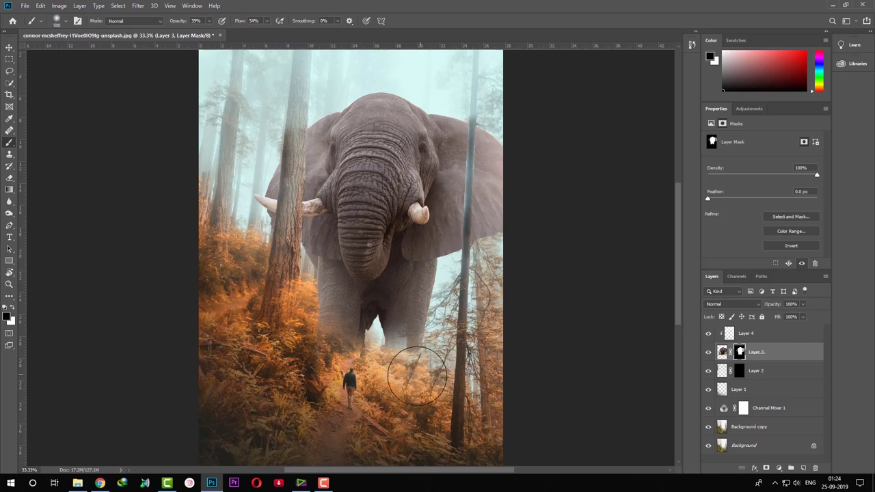
# Step: Paint black on the mask at 250 px to fade the lower legs into the foliage
pyautogui.click(10, 48)
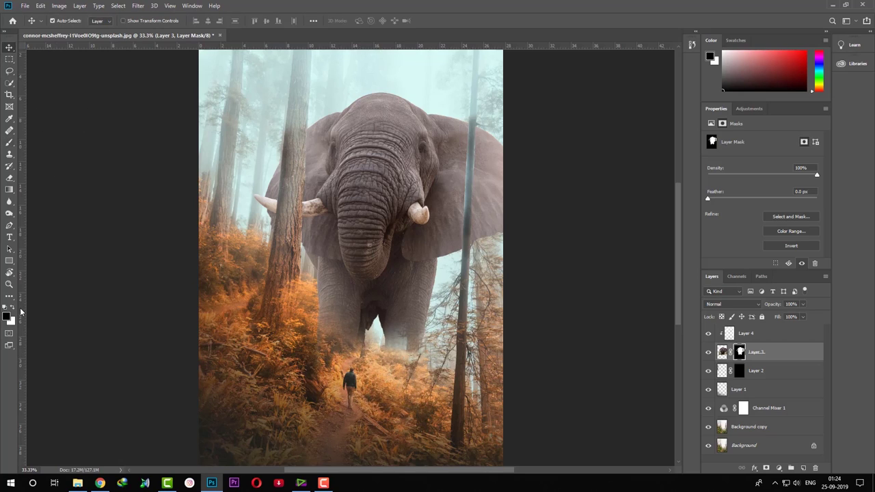
pyautogui.press('b')
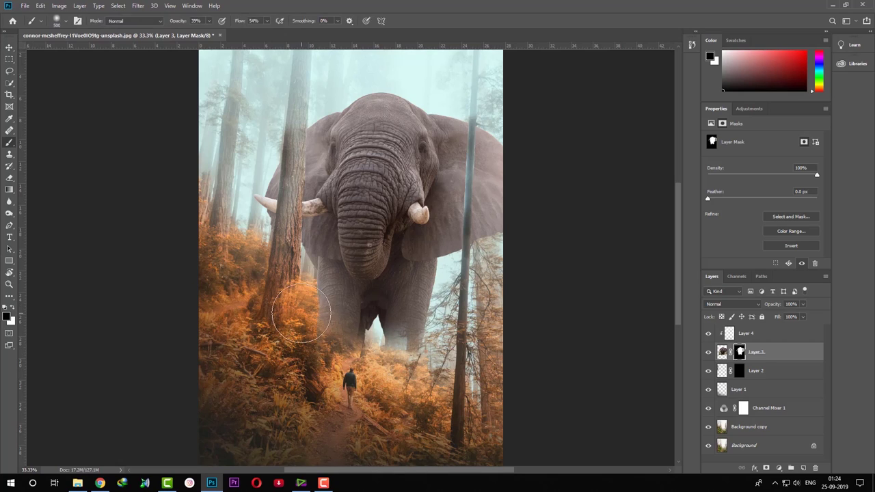
pyautogui.press('[')
pyautogui.press('[')
pyautogui.press('[')
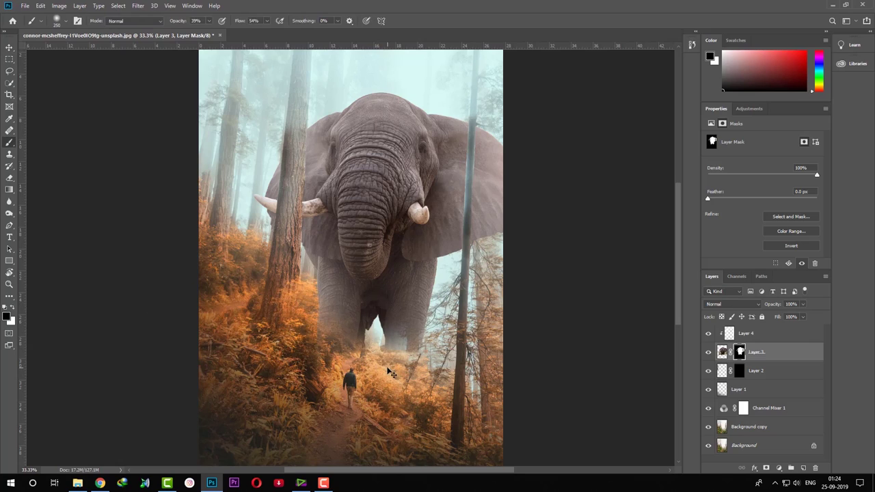
pyautogui.moveTo(407, 342)
pyautogui.mouseDown()
pyautogui.moveTo(341, 343)
pyautogui.moveTo(321, 315)
pyautogui.mouseUp()
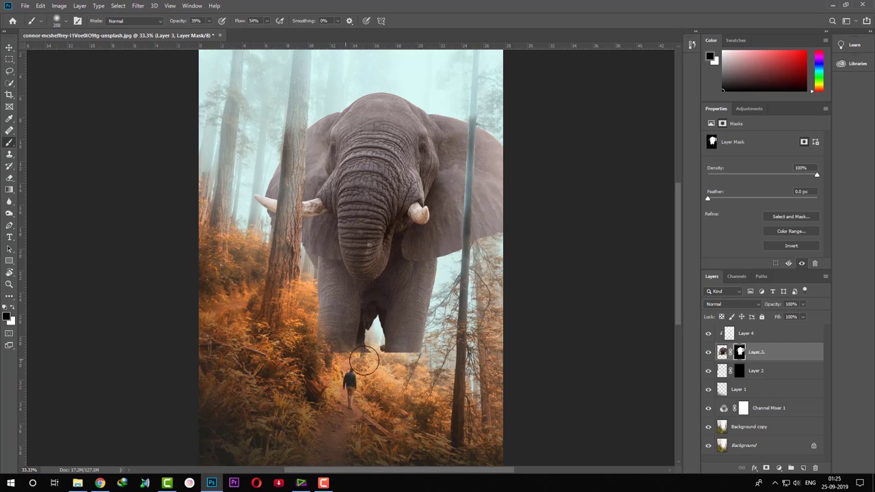
pyautogui.moveTo(357, 367)
pyautogui.mouseDown()
pyautogui.moveTo(334, 360)
pyautogui.moveTo(347, 375)
pyautogui.moveTo(314, 372)
pyautogui.mouseUp()
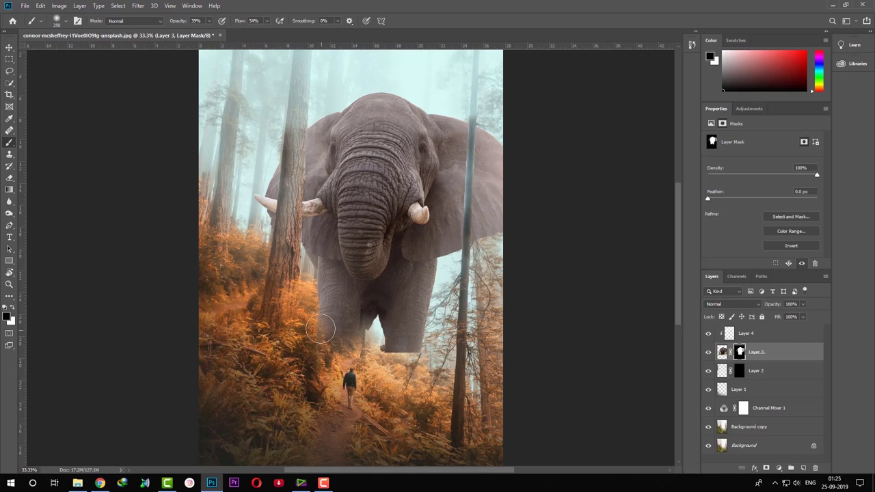
pyautogui.moveTo(320, 329)
pyautogui.mouseDown()
pyautogui.moveTo(409, 341)
pyautogui.moveTo(413, 365)
pyautogui.moveTo(401, 362)
pyautogui.moveTo(419, 357)
pyautogui.moveTo(387, 367)
pyautogui.moveTo(380, 333)
pyautogui.moveTo(381, 367)
pyautogui.moveTo(418, 328)
pyautogui.moveTo(406, 348)
pyautogui.moveTo(385, 341)
pyautogui.moveTo(371, 362)
pyautogui.moveTo(385, 396)
pyautogui.mouseUp()
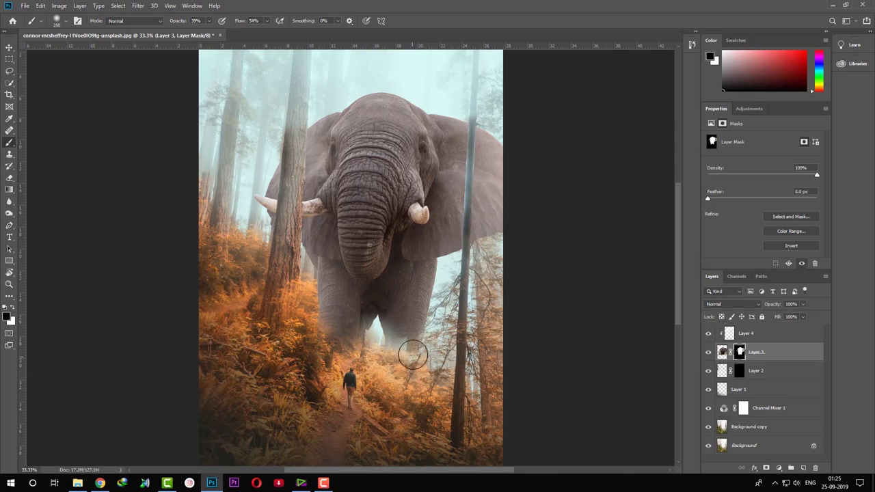
pyautogui.moveTo(412, 354)
pyautogui.mouseDown()
pyautogui.moveTo(400, 408)
pyautogui.moveTo(417, 407)
pyautogui.moveTo(391, 427)
pyautogui.mouseUp()
# Step: Free-transform Layer 3 by dragging its bottom handle to about 104.65% height, then view at 25%
pyautogui.hotkey('ctrl', 't')
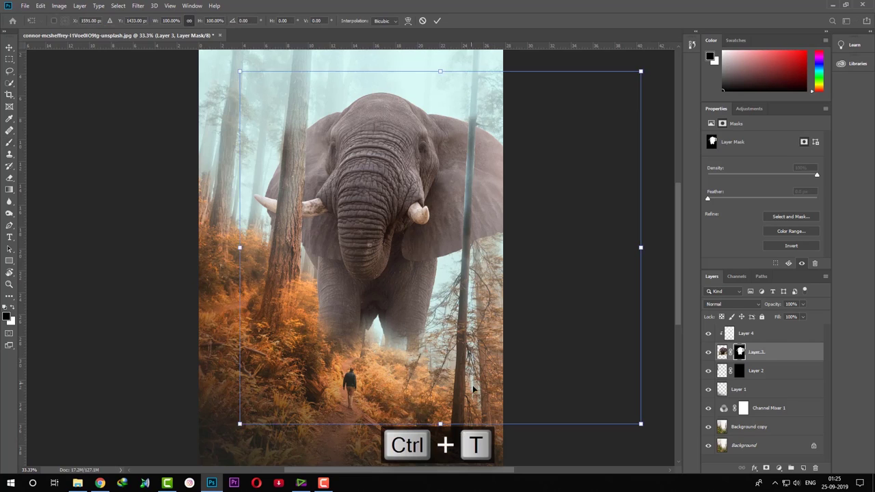
pyautogui.hotkey('ctrl', '-')
pyautogui.hotkey('ctrl', '-')
pyautogui.hotkey('ctrl', '+')
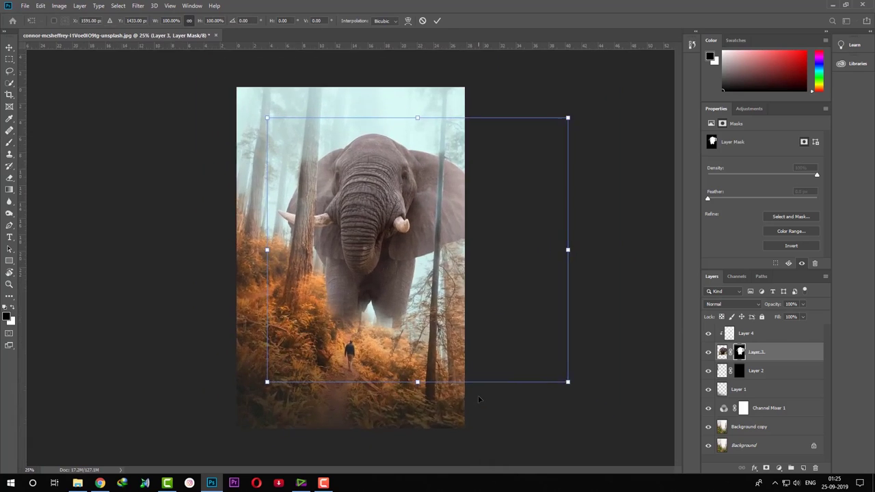
pyautogui.hotkey('ctrl', '+')
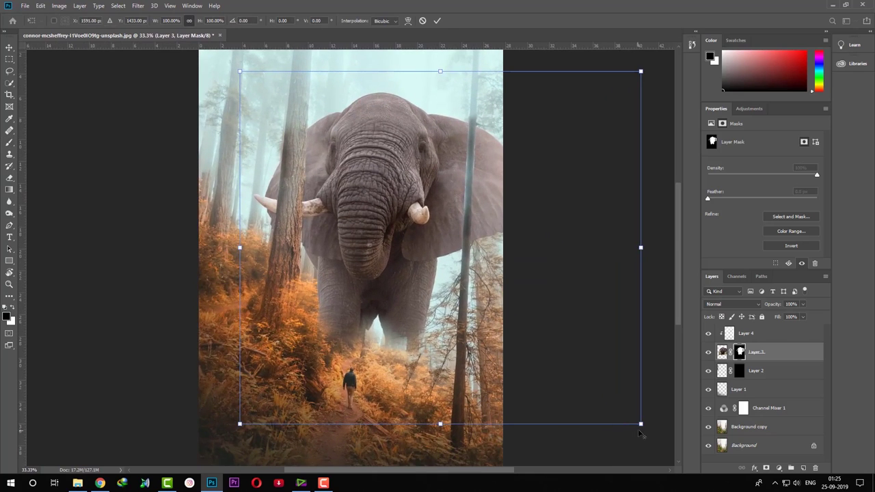
pyautogui.moveTo(641, 424); pyautogui.dragTo(654, 433)
pyautogui.hotkey('ctrl', 'z')
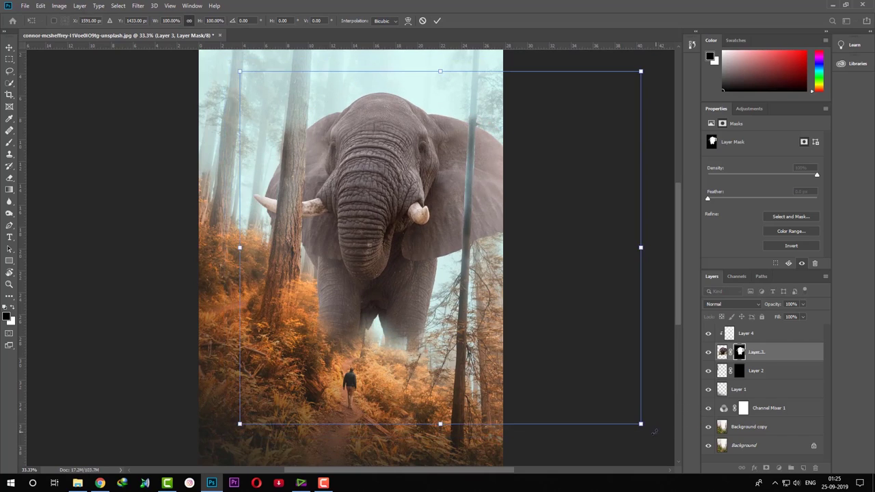
pyautogui.moveTo(441, 425); pyautogui.dragTo(440, 438)
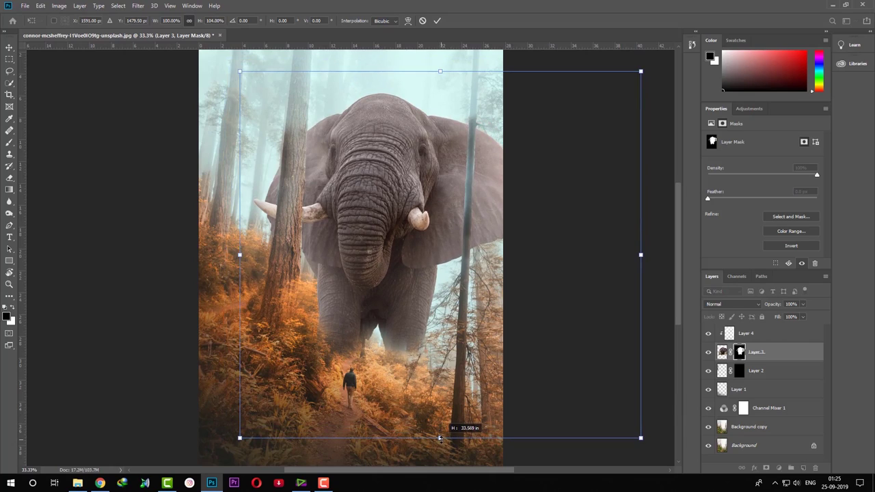
pyautogui.moveTo(440, 438); pyautogui.dragTo(440, 440)
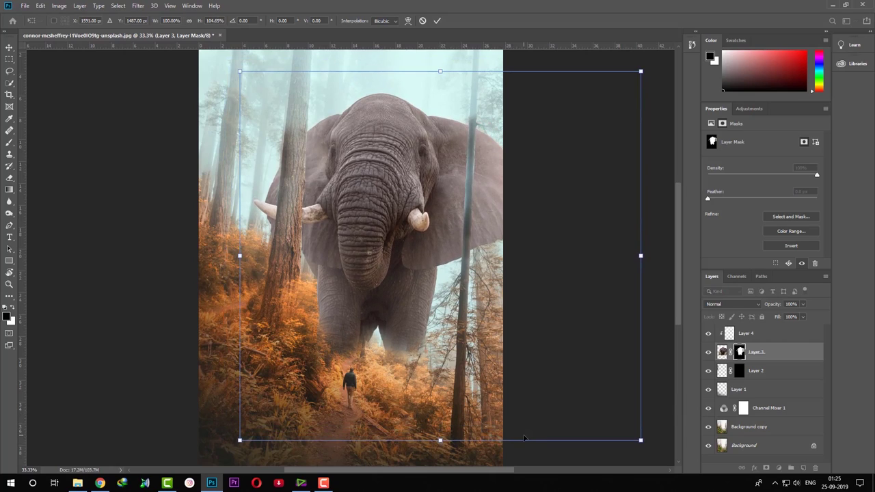
pyautogui.press('Return')
pyautogui.press('b')
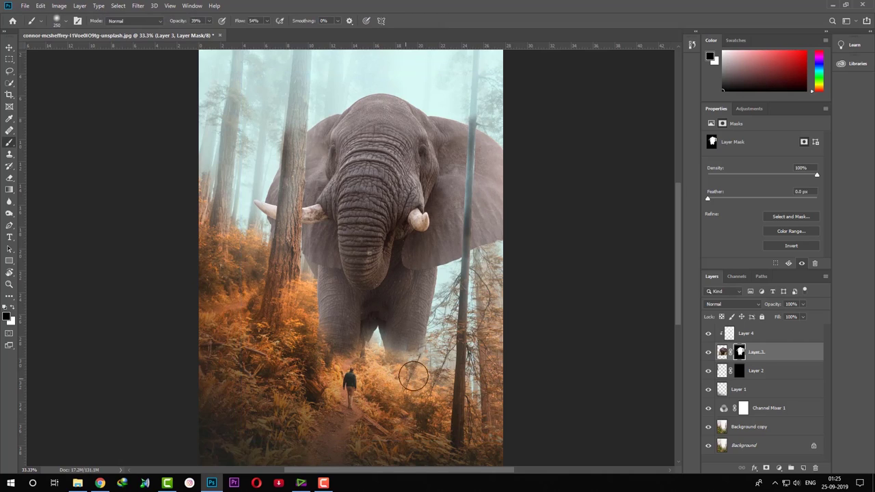
pyautogui.hotkey('ctrl', '-')
pyautogui.hotkey('ctrl', '-')
pyautogui.hotkey('ctrl', '+')
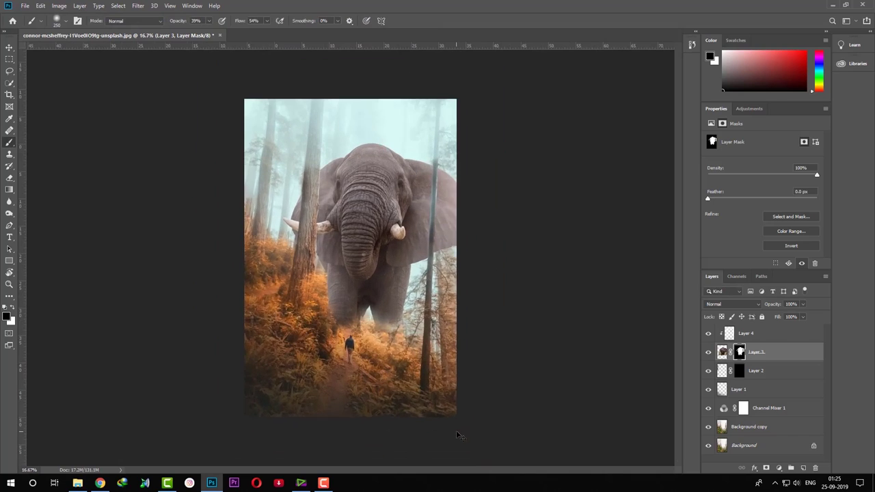
# Step: Lower Layer 1's opacity to 81%
pyautogui.press('v')
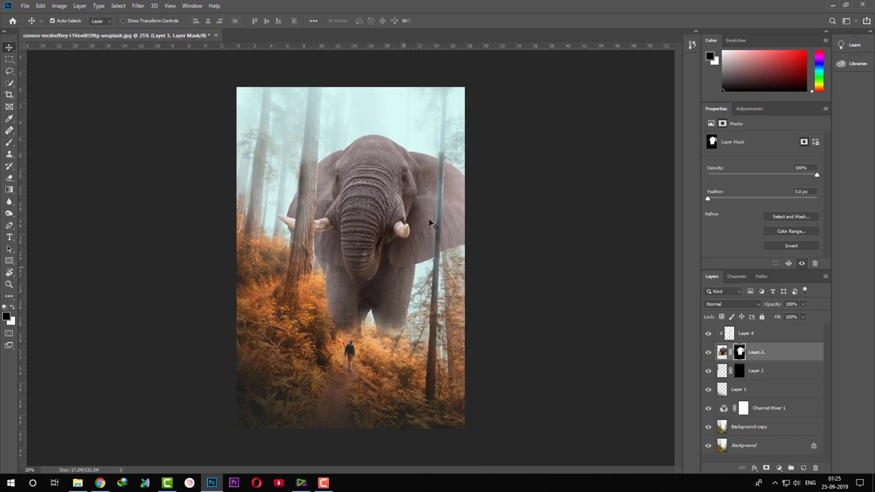
pyautogui.rightClick(443, 188)
pyautogui.click(451, 190)
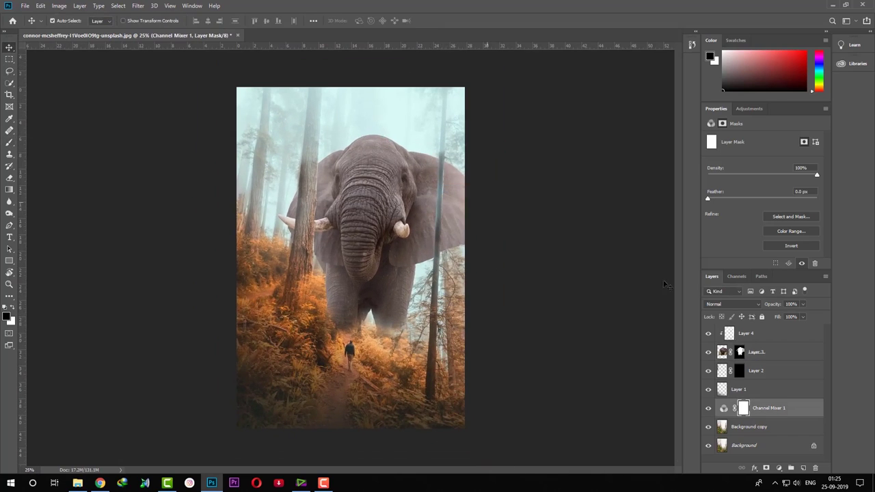
pyautogui.click(783, 338)
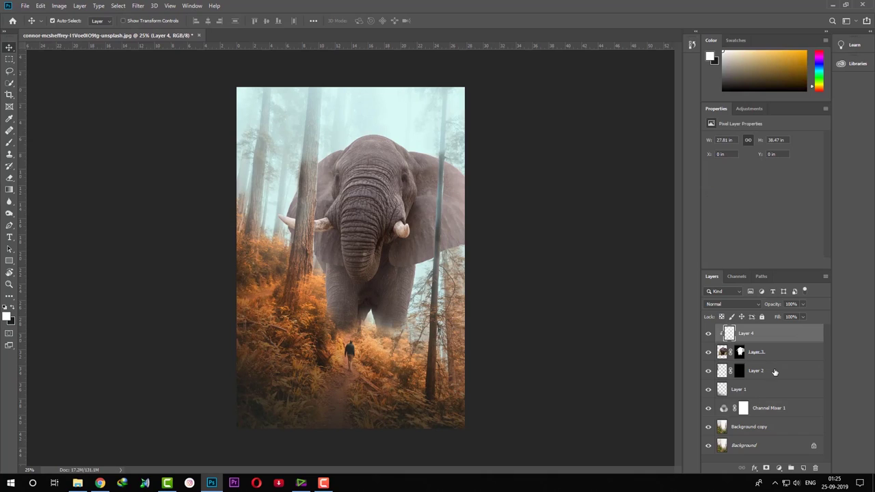
pyautogui.click(786, 391)
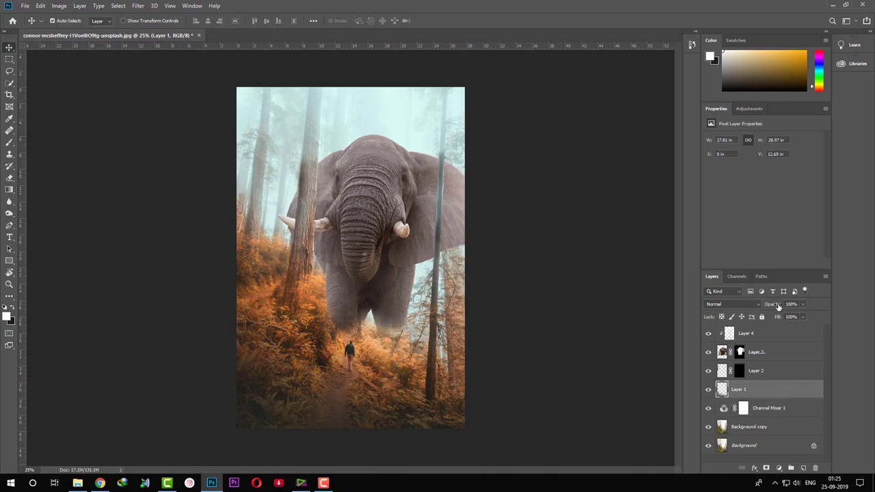
pyautogui.moveTo(773, 307); pyautogui.dragTo(775, 309)
# Step: Add a Color Lookup adjustment layer above Layer 4 using Moonlight.3DL
pyautogui.click(797, 337)
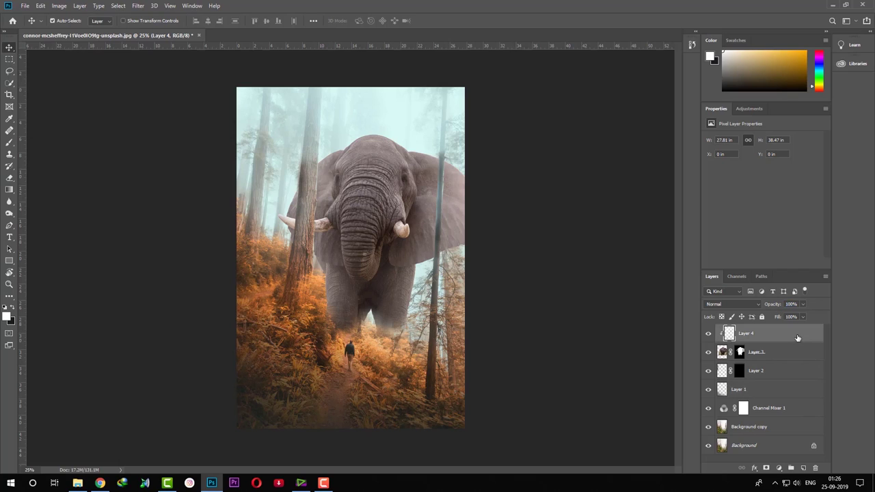
pyautogui.click(779, 468)
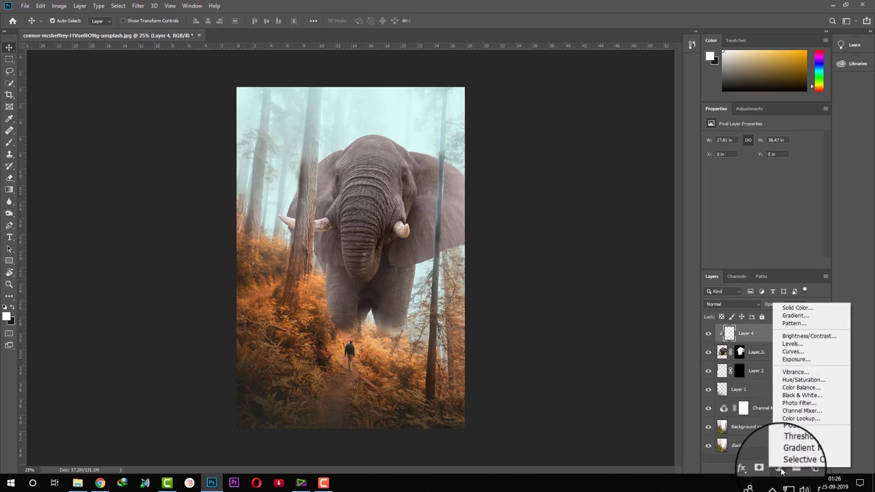
pyautogui.click(805, 417)
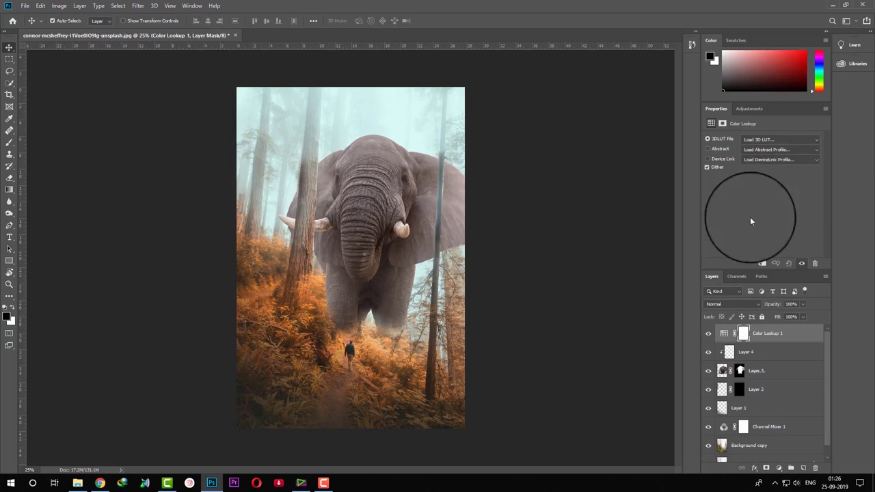
pyautogui.click(759, 139)
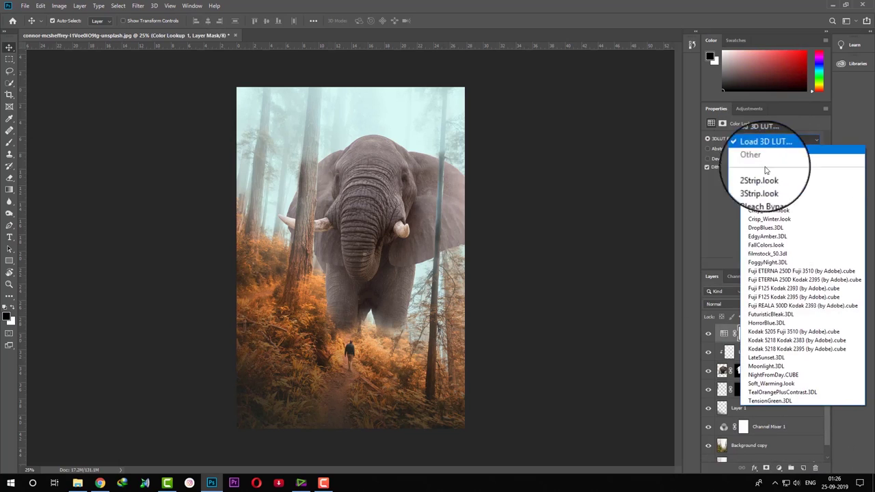
pyautogui.click(758, 362)
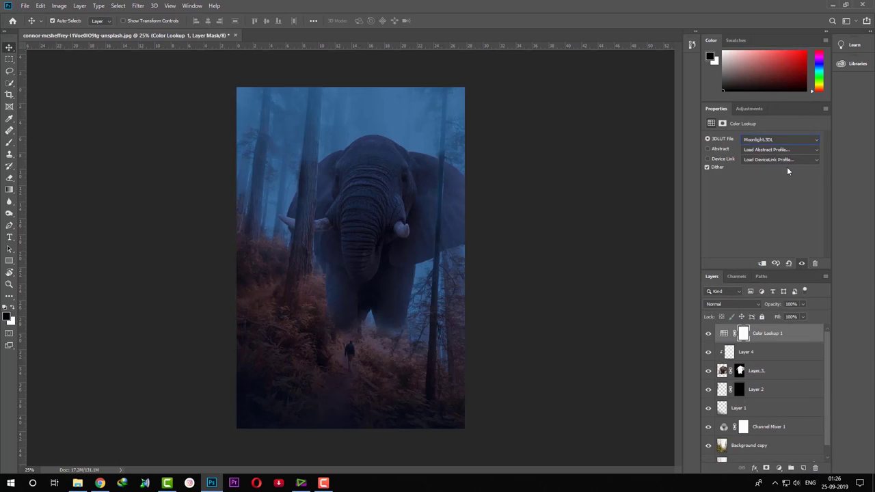
# Step: Set the Color Lookup opacity to about 51% and add empty Layer 5 above it
pyautogui.click(790, 304)
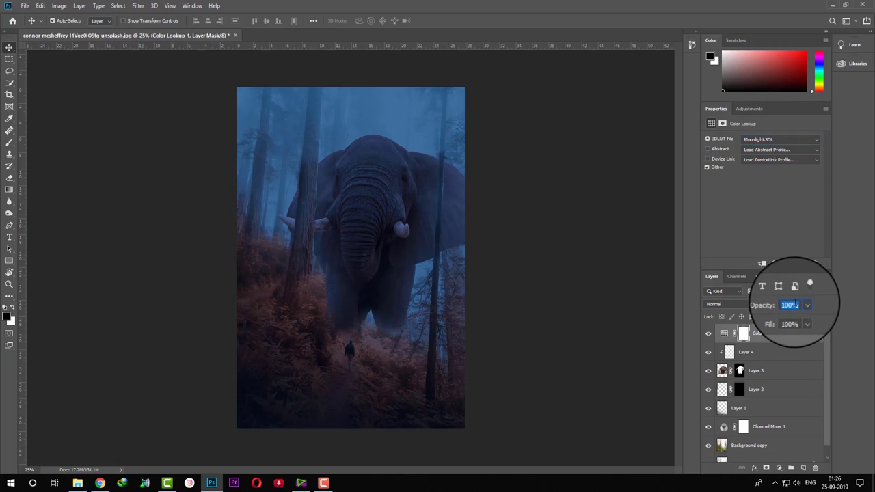
pyautogui.write('20')
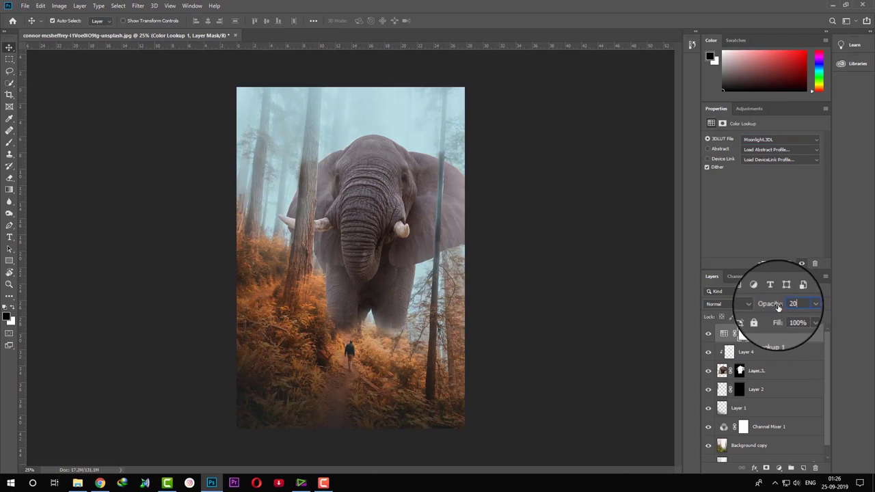
pyautogui.moveTo(778, 308); pyautogui.dragTo(791, 308)
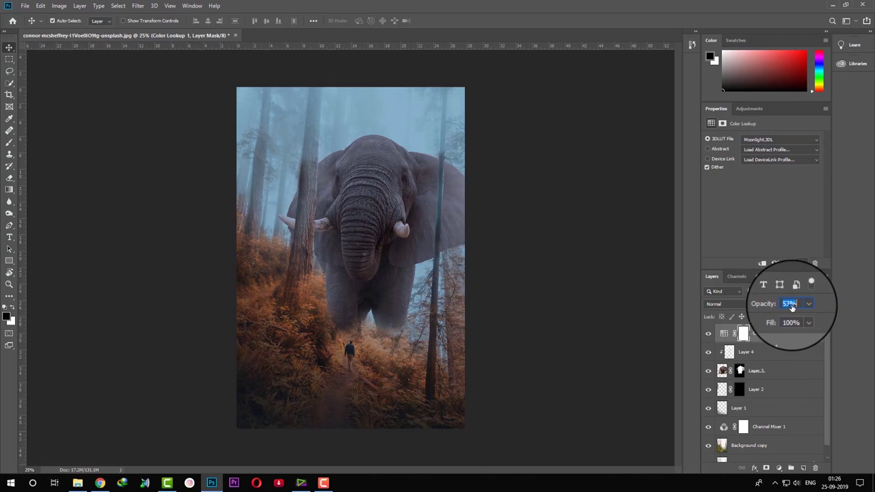
pyautogui.moveTo(791, 308); pyautogui.dragTo(787, 310)
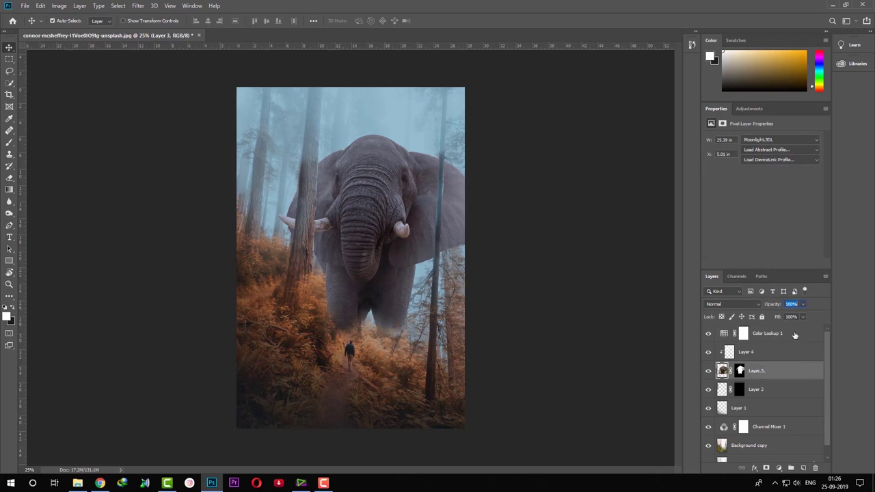
pyautogui.click(802, 468)
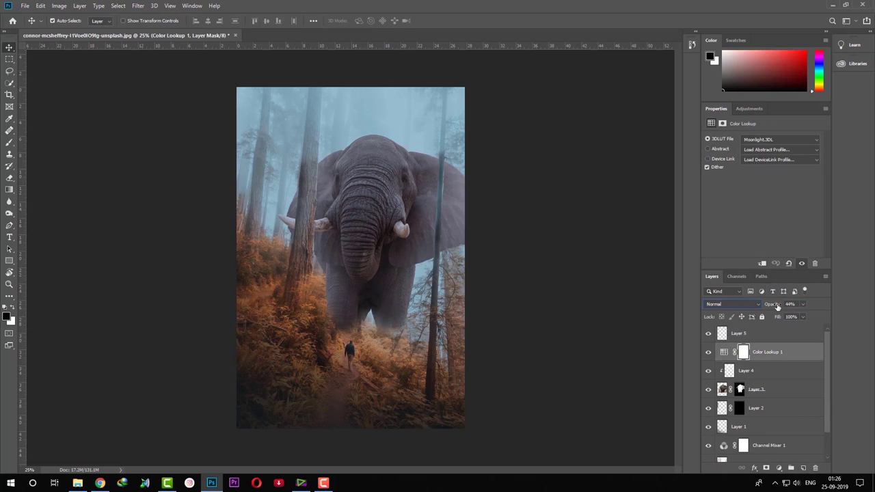
pyautogui.moveTo(772, 309)
pyautogui.mouseDown()
pyautogui.moveTo(787, 312)
pyautogui.moveTo(779, 315)
pyautogui.mouseUp()
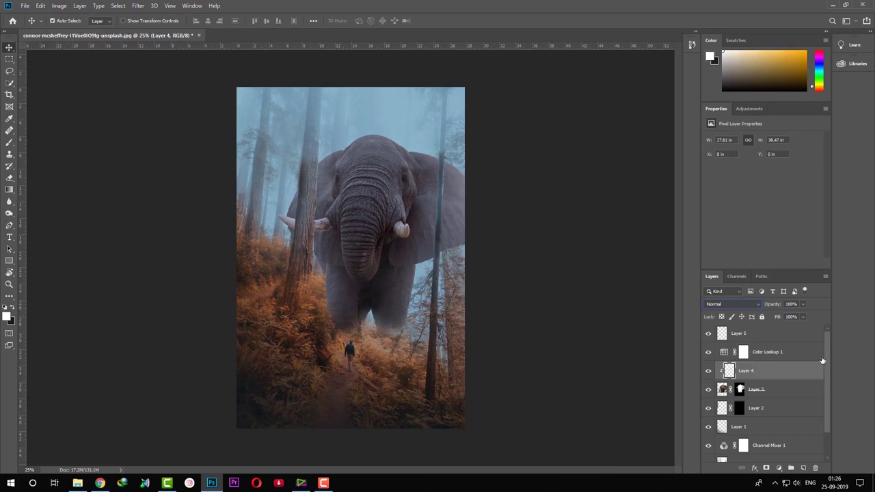
# Step: Fill Layer 5 with 50% gray and set its blend mode to Overlay
pyautogui.click(788, 340)
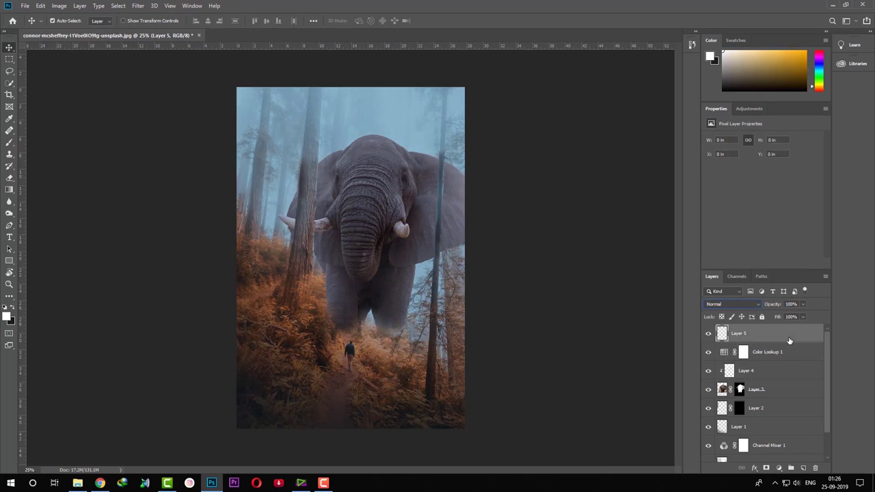
pyautogui.click(40, 6)
pyautogui.click(51, 152)
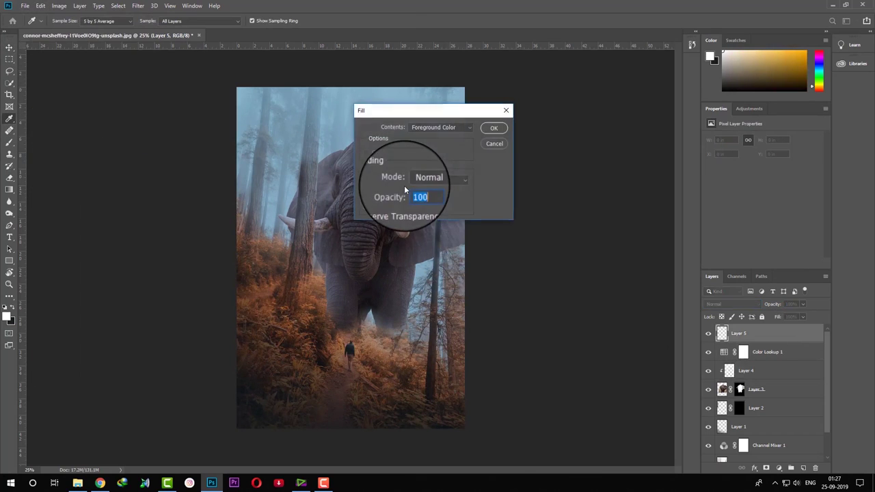
pyautogui.click(439, 127)
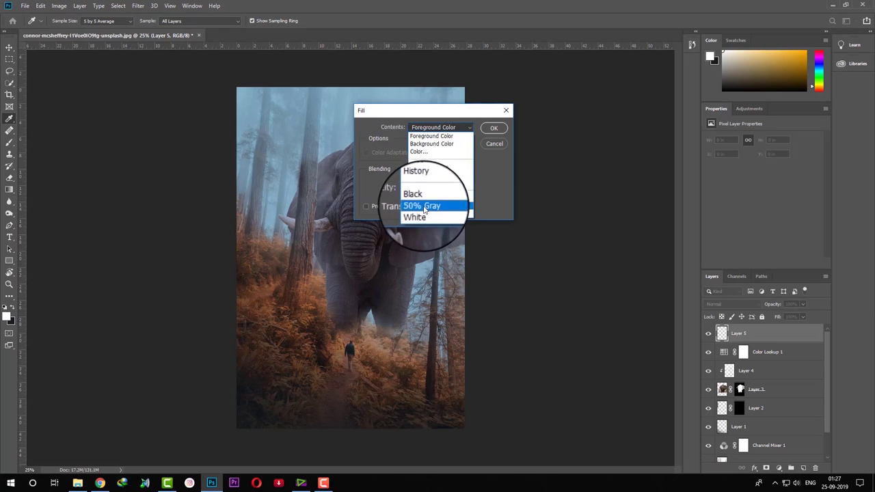
pyautogui.click(423, 203)
pyautogui.click(493, 128)
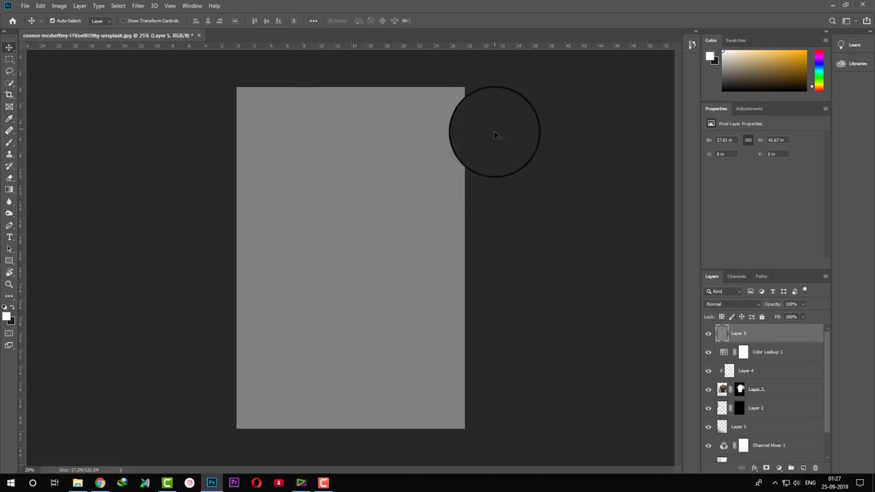
pyautogui.click(718, 304)
pyautogui.click(712, 357)
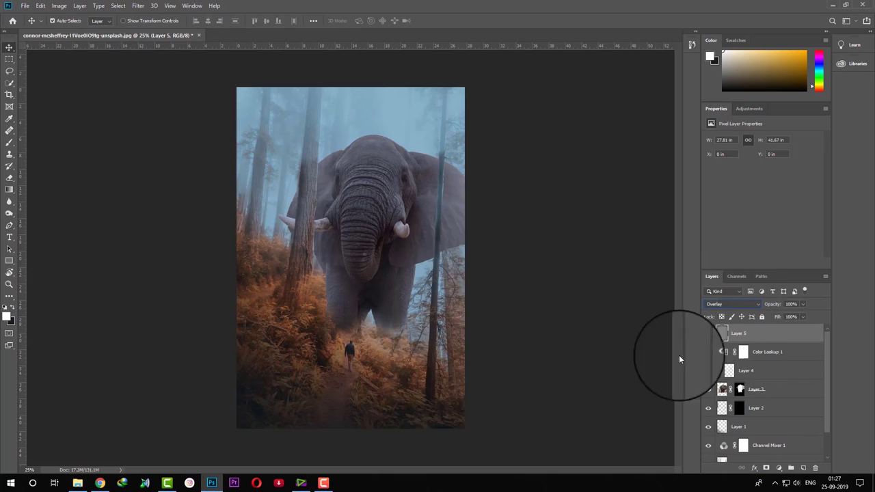
# Step: Dodge the elephant's trunk and face lighter, growing the brush from 200 to 500
pyautogui.click(10, 214)
pyautogui.rightClick(9, 214)
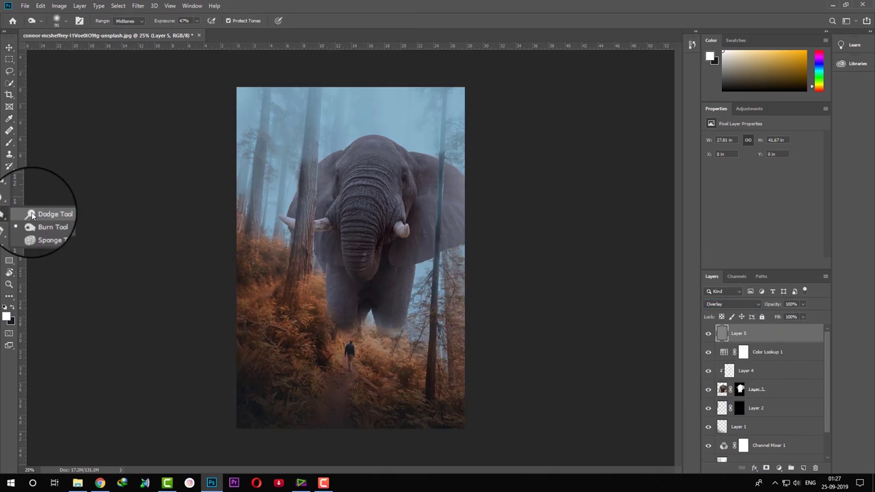
pyautogui.click(43, 209)
pyautogui.press(']')
pyautogui.moveTo(371, 195); pyautogui.dragTo(361, 254)
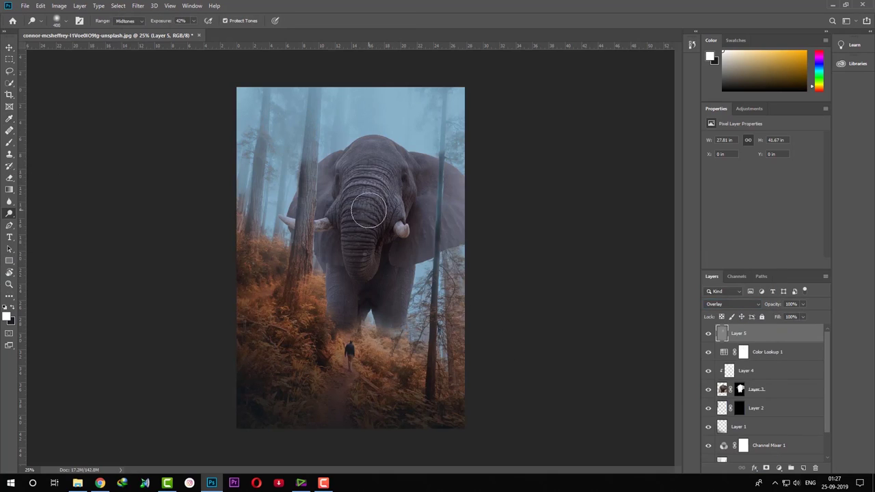
pyautogui.press('6')
pyautogui.press('8')
pyautogui.press(']')
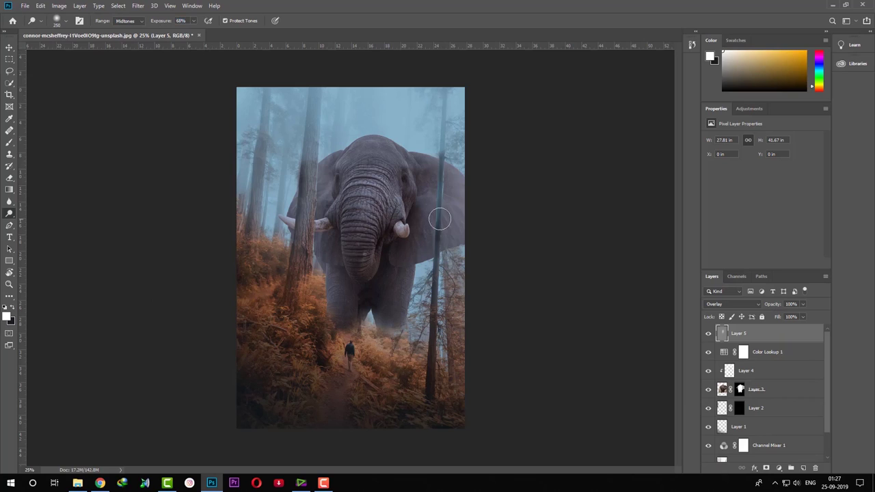
pyautogui.press(']')
pyautogui.press(']')
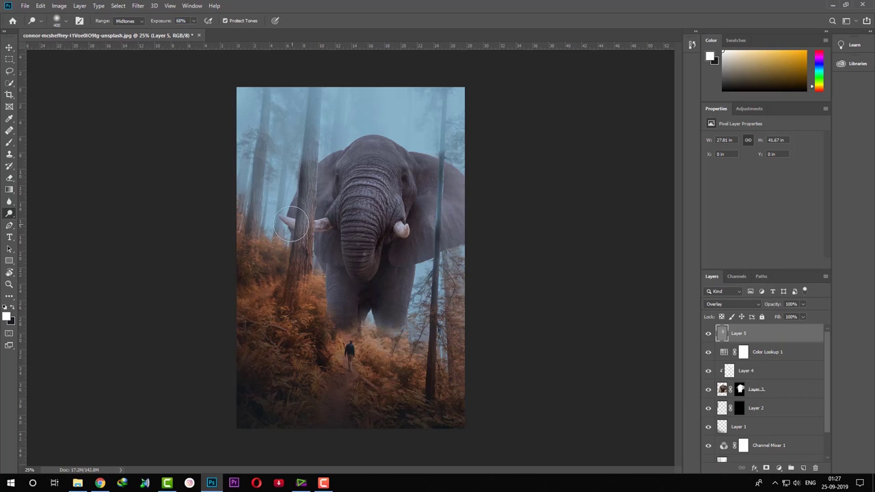
pyautogui.moveTo(362, 205)
pyautogui.mouseDown()
pyautogui.moveTo(367, 234)
pyautogui.moveTo(336, 302)
pyautogui.mouseUp()
pyautogui.press(']')
# Step: Move Layer 5 below Color Lookup 1 and burn the left tree trunk darker with a 175 brush
pyautogui.moveTo(780, 338); pyautogui.dragTo(779, 361)
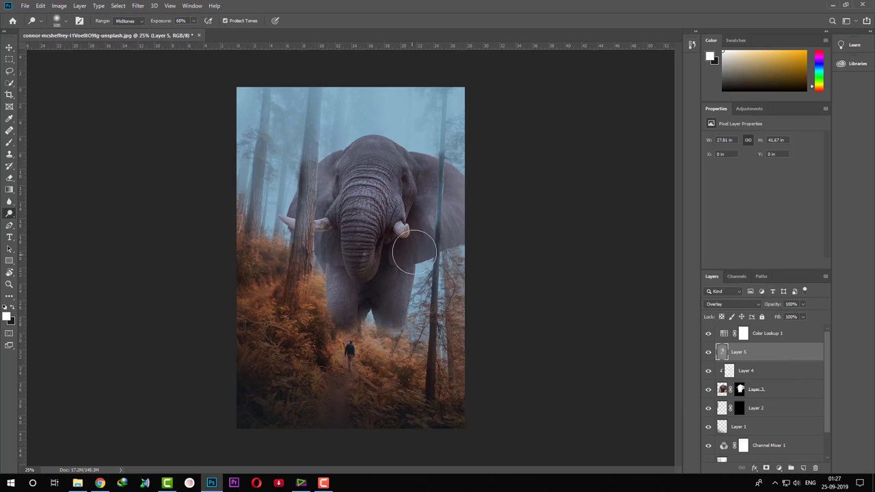
pyautogui.click(13, 224)
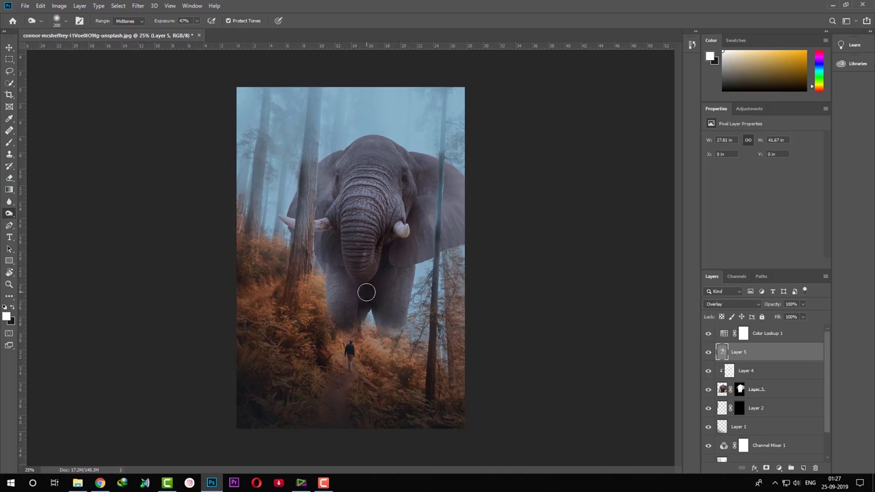
pyautogui.press(']')
pyautogui.press(']')
pyautogui.press('[')
pyautogui.press('[')
pyautogui.press('[')
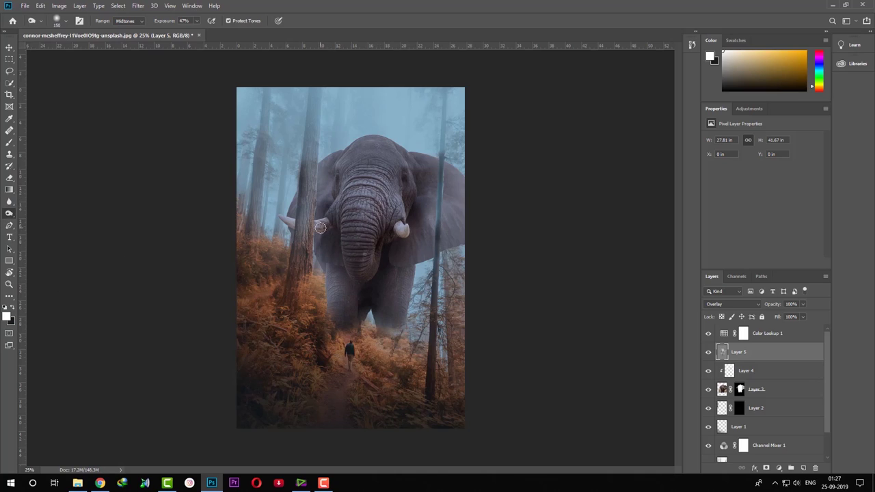
pyautogui.moveTo(319, 224); pyautogui.dragTo(309, 179)
pyautogui.moveTo(299, 267); pyautogui.dragTo(312, 191)
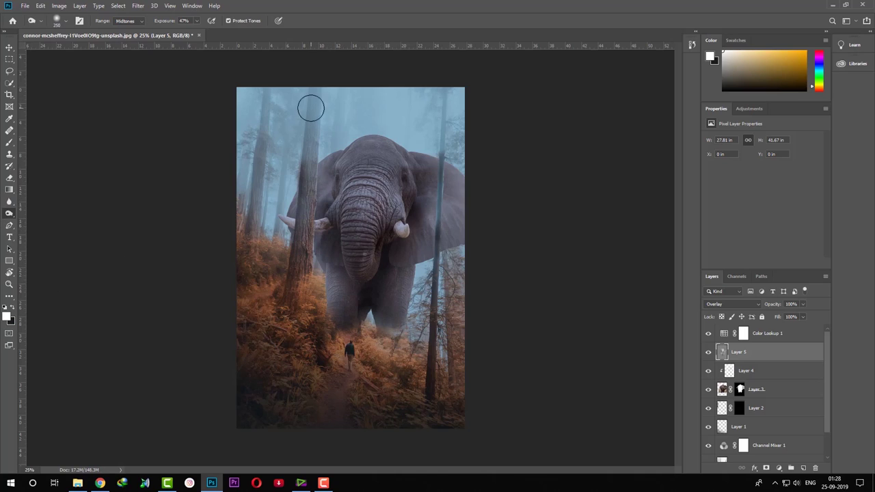
# Step: Burn the right tree trunk darker with a 1000 brush and set burn exposure to 11%
pyautogui.press(']')
pyautogui.press(']')
pyautogui.press(']')
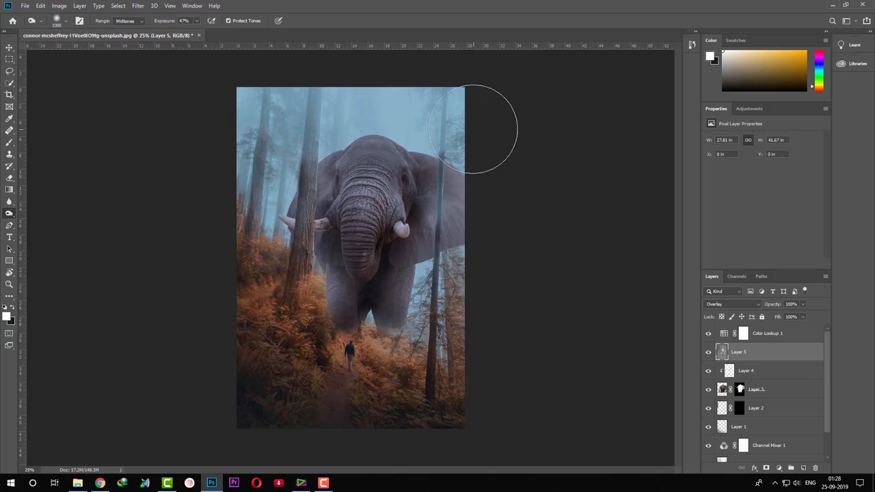
pyautogui.moveTo(473, 128); pyautogui.dragTo(469, 383)
pyautogui.press('[')
pyautogui.press('[')
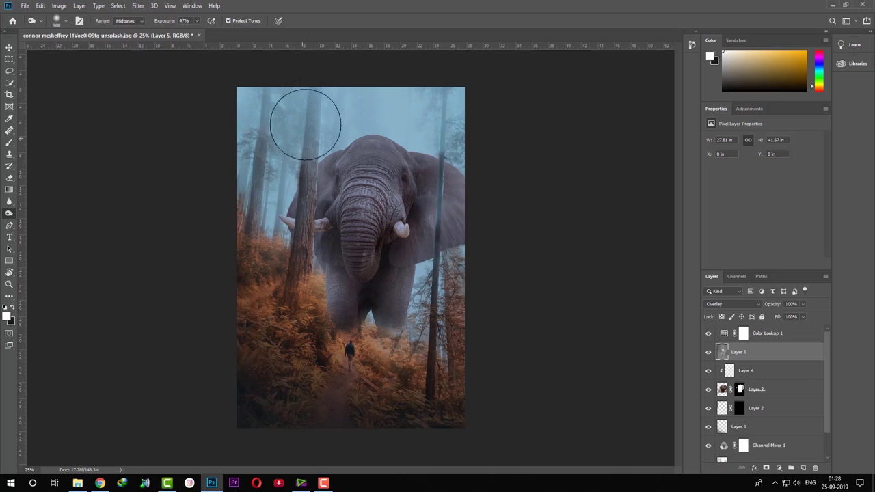
pyautogui.press(']')
pyautogui.press(']')
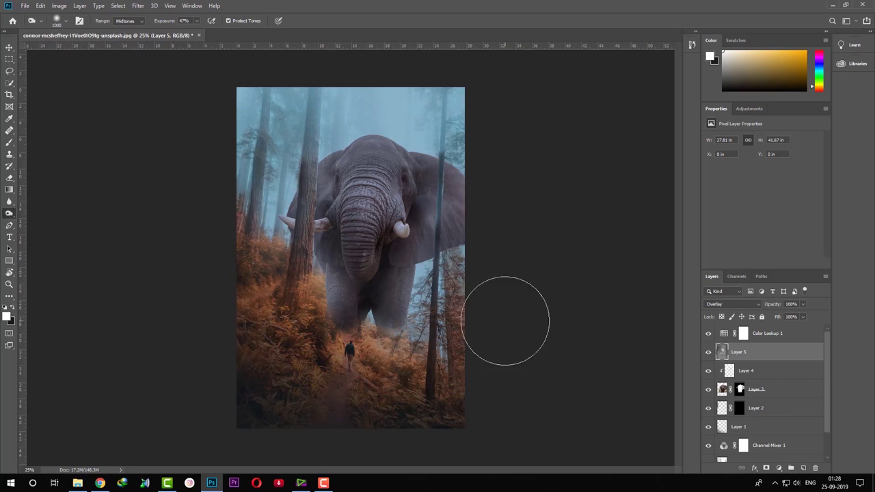
pyautogui.scroll(-2, 828, 426)
pyautogui.click(767, 438)
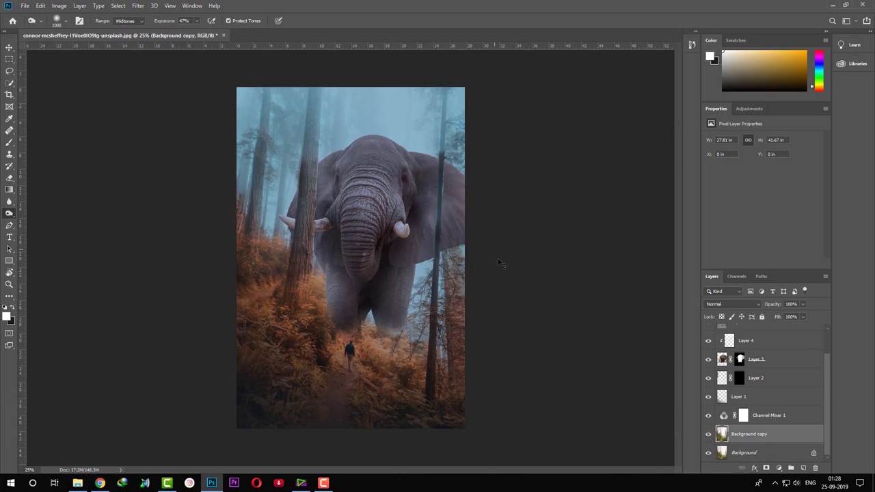
pyautogui.press('Return')
pyautogui.moveTo(824, 432); pyautogui.dragTo(829, 355)
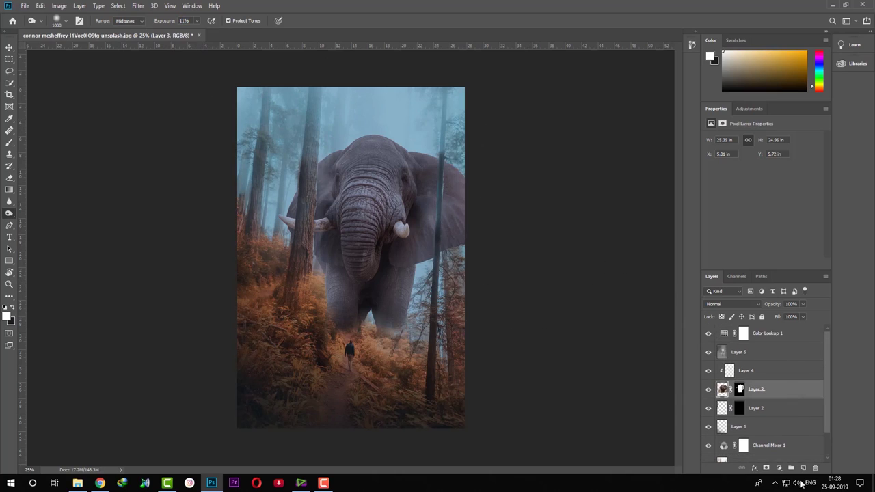
# Step: Add a Brightness/Contrast layer above Color Lookup 1 (brightness 68, contrast 21) with its mask inverted to black
pyautogui.click(798, 340)
pyautogui.click(778, 467)
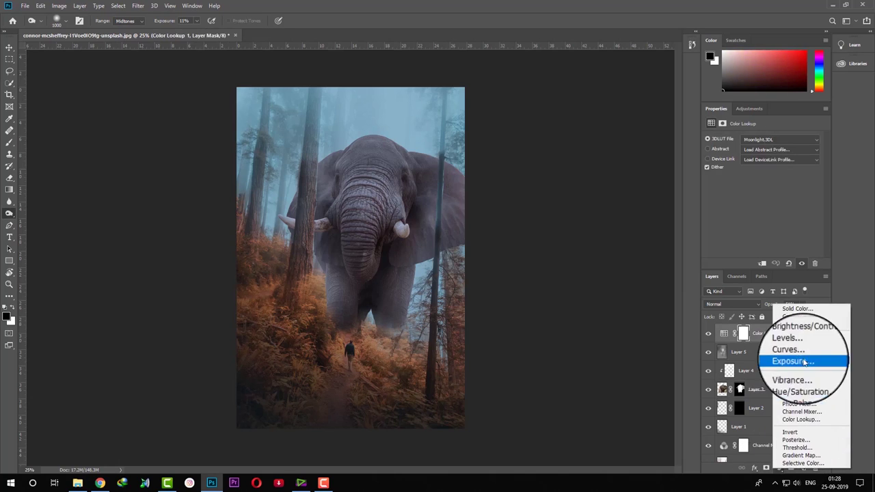
pyautogui.click(801, 335)
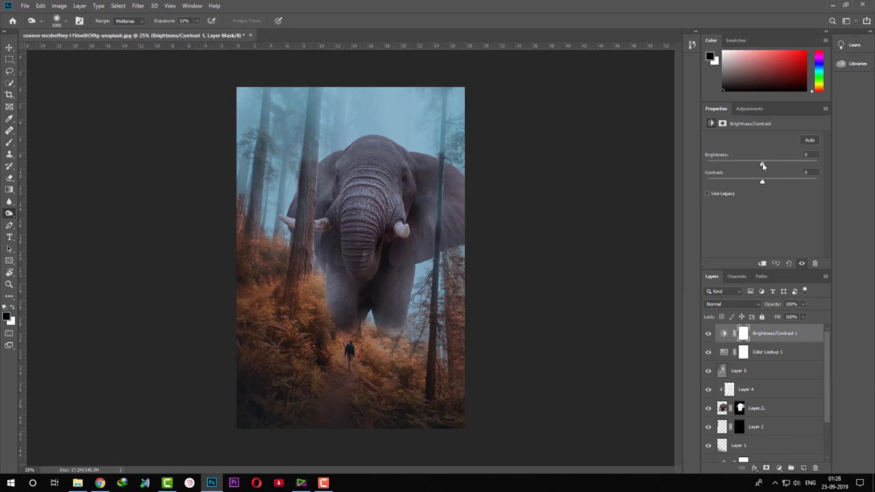
pyautogui.moveTo(761, 166); pyautogui.dragTo(786, 166)
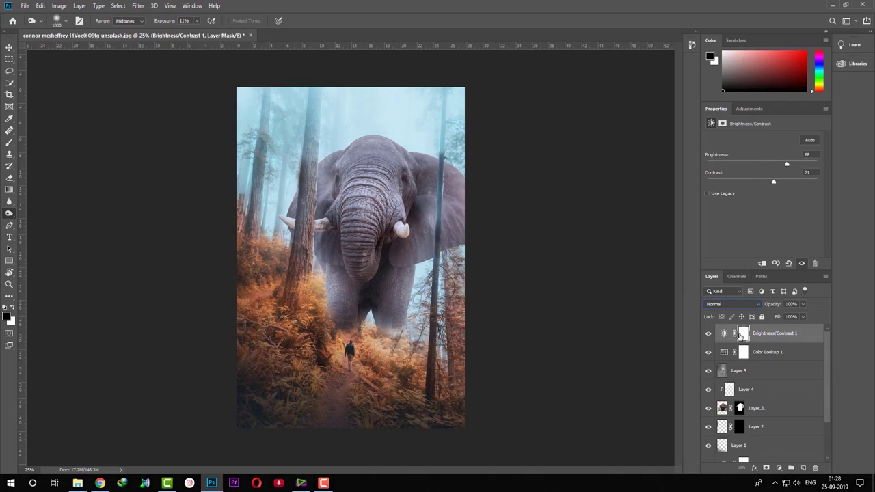
pyautogui.click(741, 333)
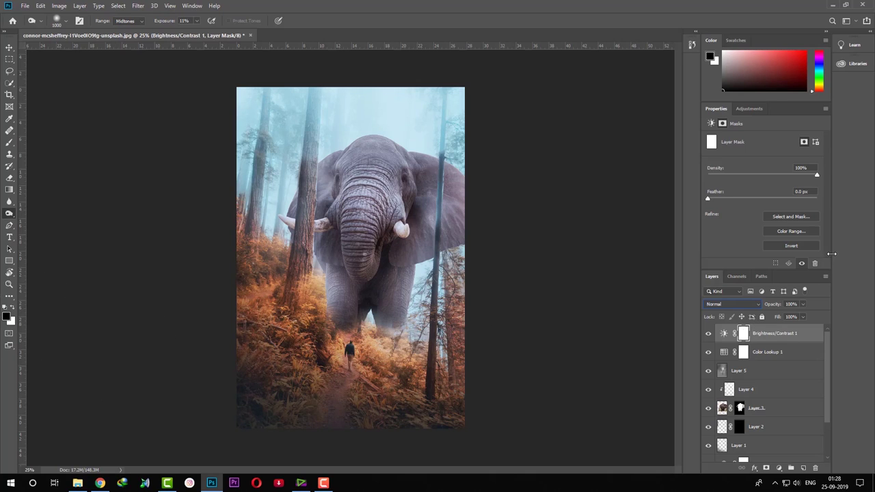
pyautogui.hotkey('ctrl', 'i')
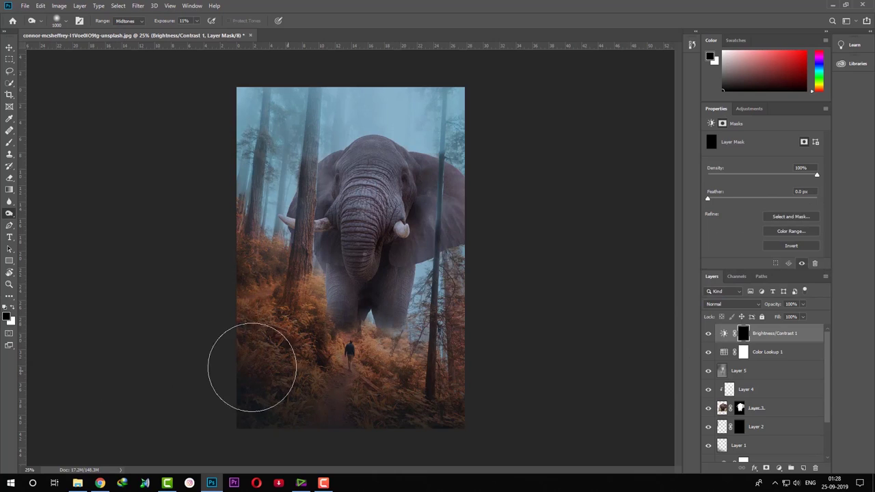
# Step: Paint white at 39% opacity on the Brightness/Contrast mask over the foliage near the left trunk
pyautogui.click(12, 307)
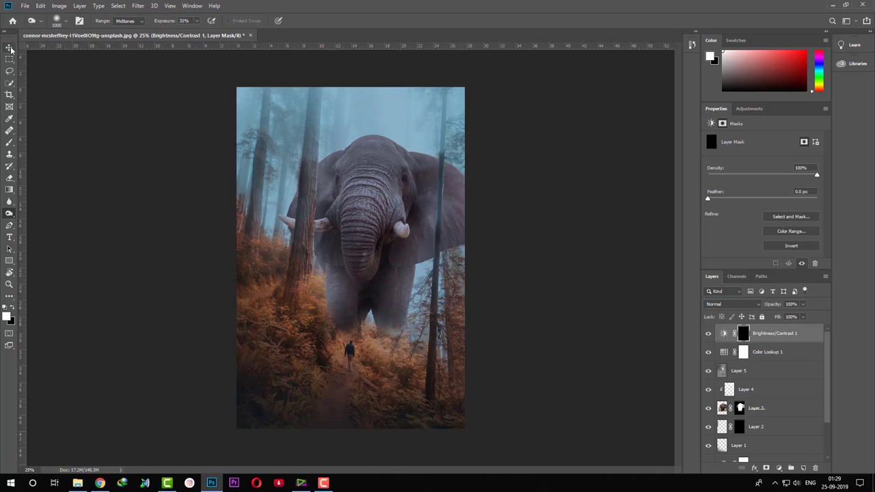
pyautogui.press('b')
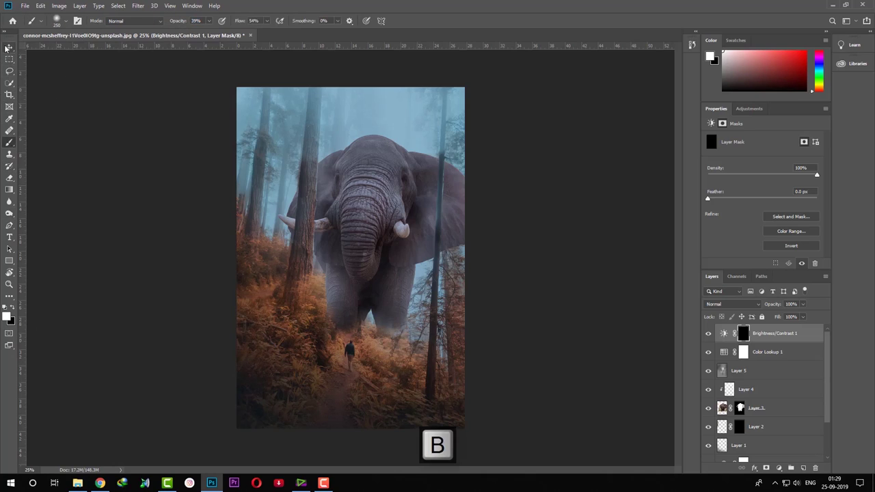
pyautogui.press(']')
pyautogui.press(']')
pyautogui.press(']')
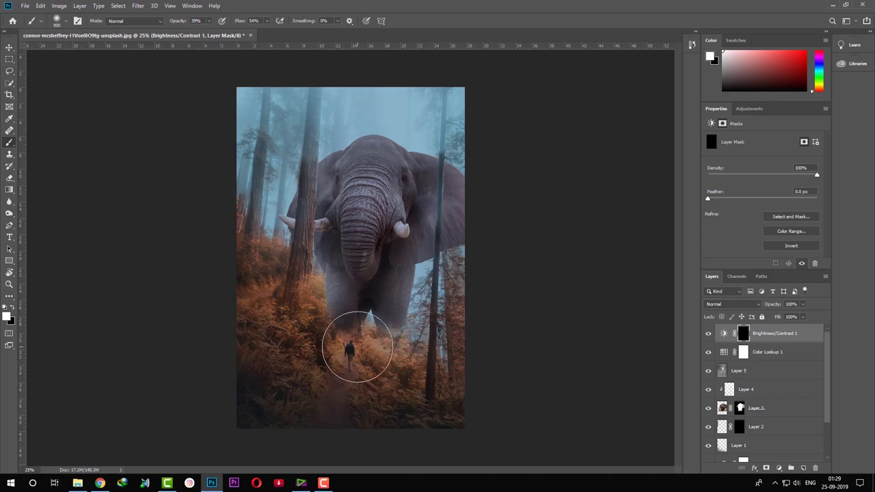
pyautogui.press(']')
pyautogui.press(']')
pyautogui.press(']')
pyautogui.press(']')
pyautogui.press('[')
pyautogui.press('[')
pyautogui.press('[')
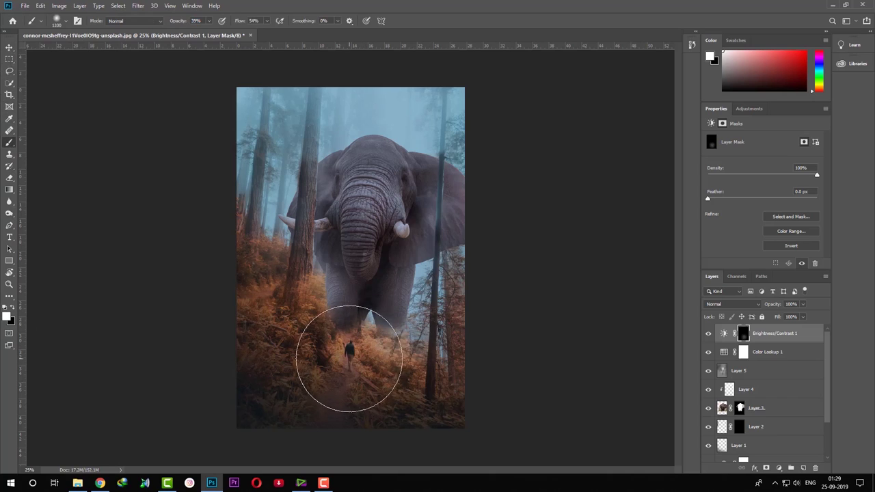
pyautogui.press('[')
pyautogui.press('[')
pyautogui.press('[')
pyautogui.press('[')
pyautogui.press('[')
pyautogui.press('[')
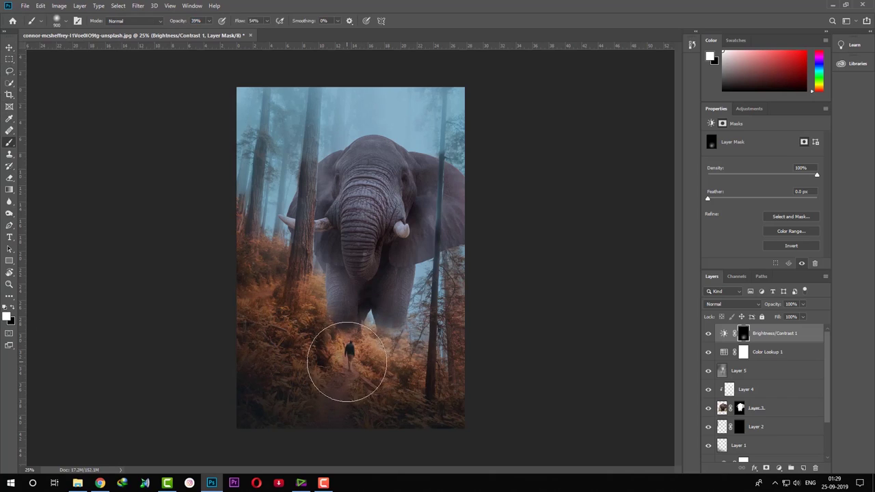
pyautogui.press(']')
pyautogui.press(']')
pyautogui.press(']')
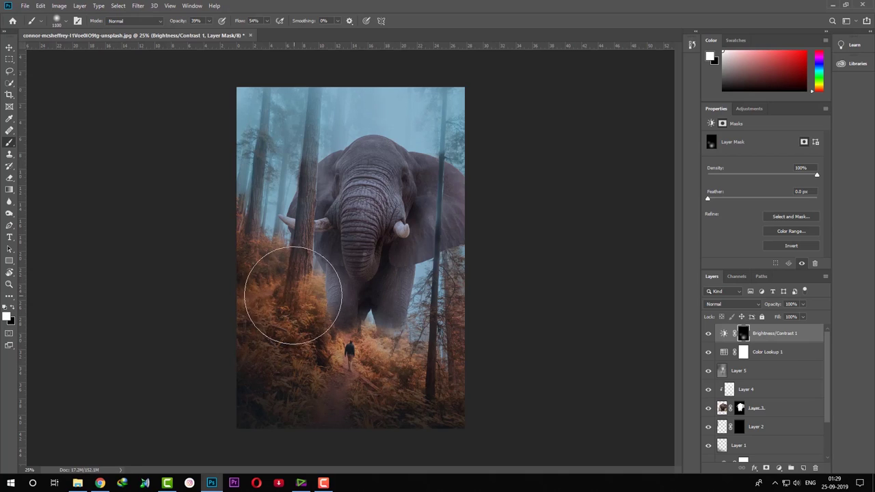
pyautogui.moveTo(282, 292); pyautogui.dragTo(320, 266)
pyautogui.press(']')
pyautogui.press(']')
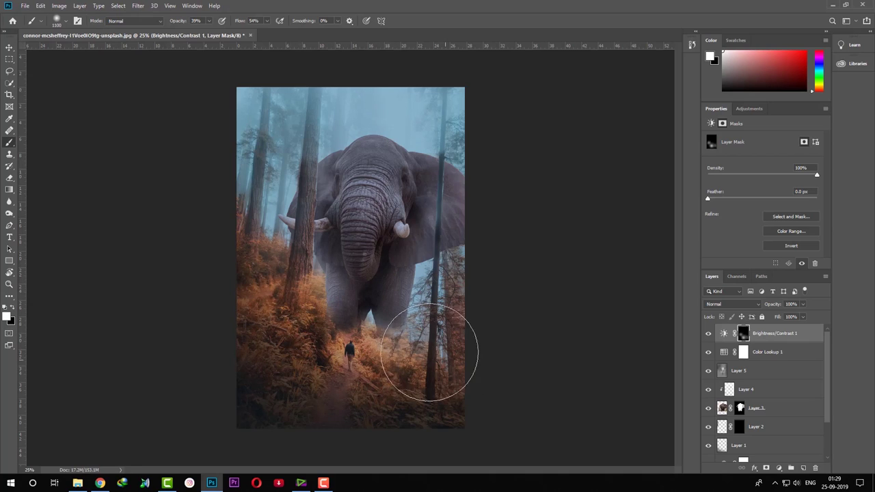
pyautogui.press('[')
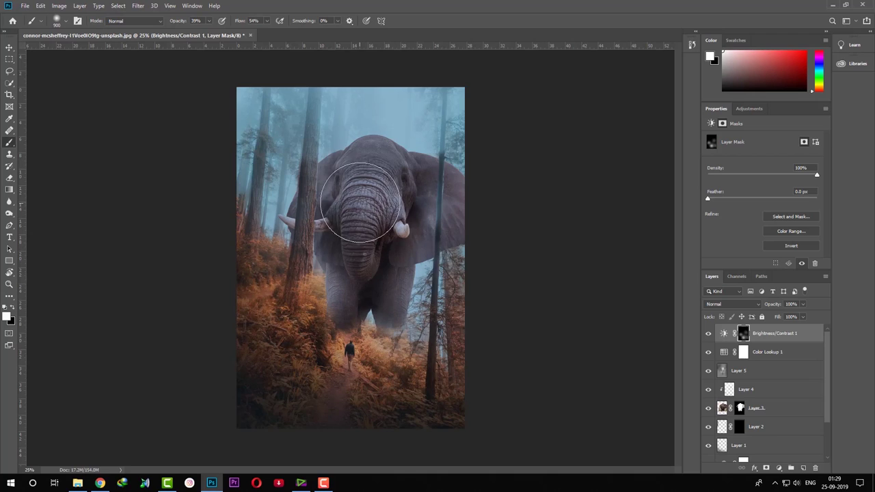
pyautogui.press('[')
pyautogui.press('[')
pyautogui.press('[')
pyautogui.press('[')
pyautogui.press('[')
pyautogui.press('[')
pyautogui.press('[')
pyautogui.press('[')
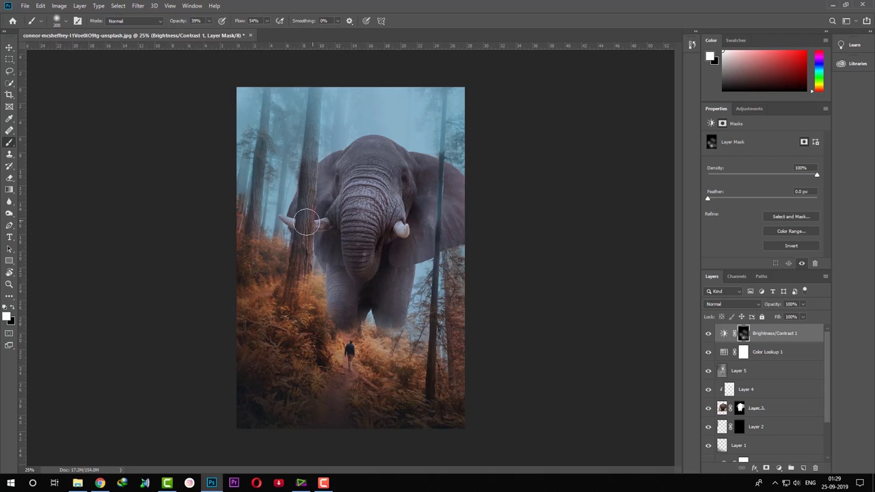
pyautogui.press(']')
pyautogui.press(']')
pyautogui.press(']')
# Step: Stretch Layer 1 down to about 105% height so it passes the canvas bottom
pyautogui.click(708, 333)
pyautogui.click(771, 446)
pyautogui.hotkey('ctrl', 't')
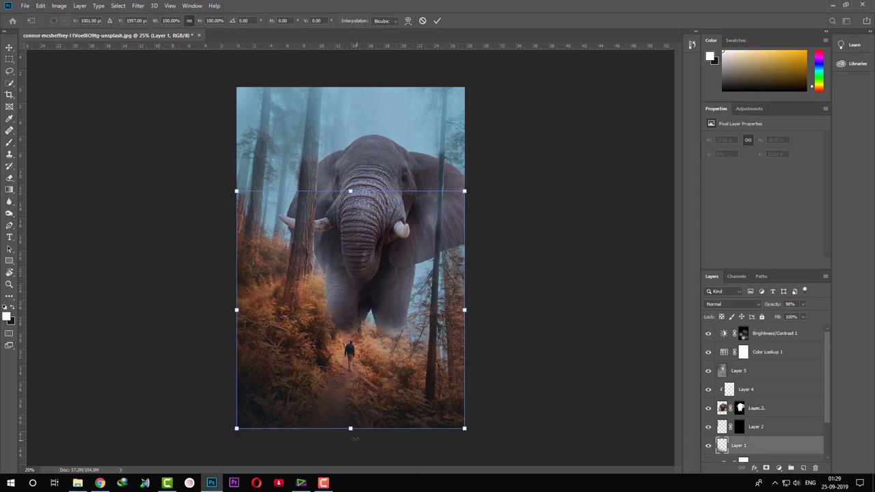
pyautogui.moveTo(350, 429); pyautogui.dragTo(350, 440)
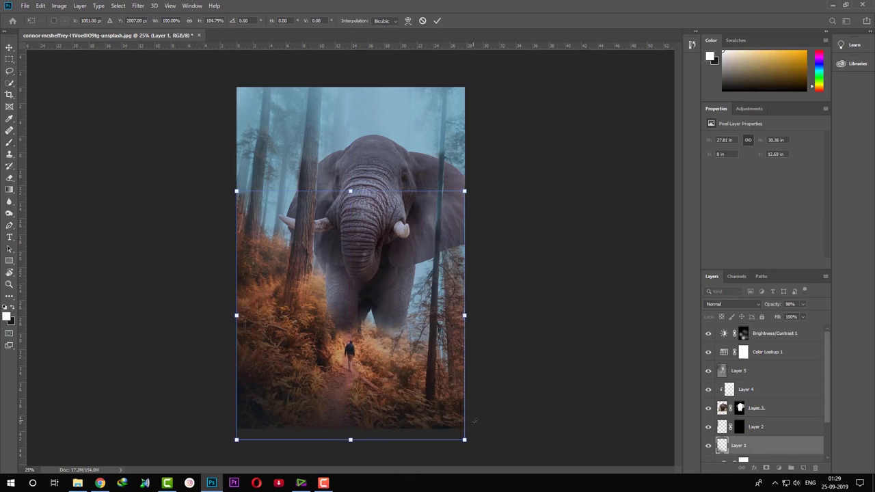
pyautogui.press('Return')
# Step: Select Brightness/Contrast 1 and check the layers under the elephant with the Move tool
pyautogui.press('b')
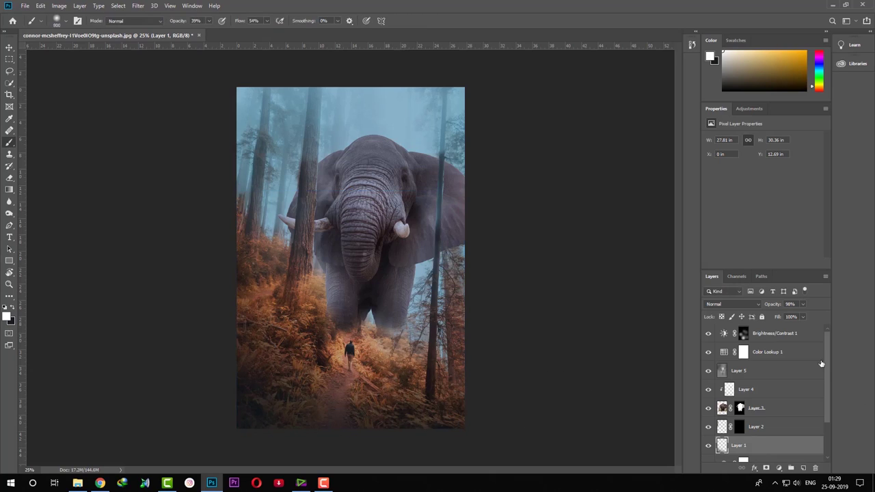
pyautogui.click(758, 336)
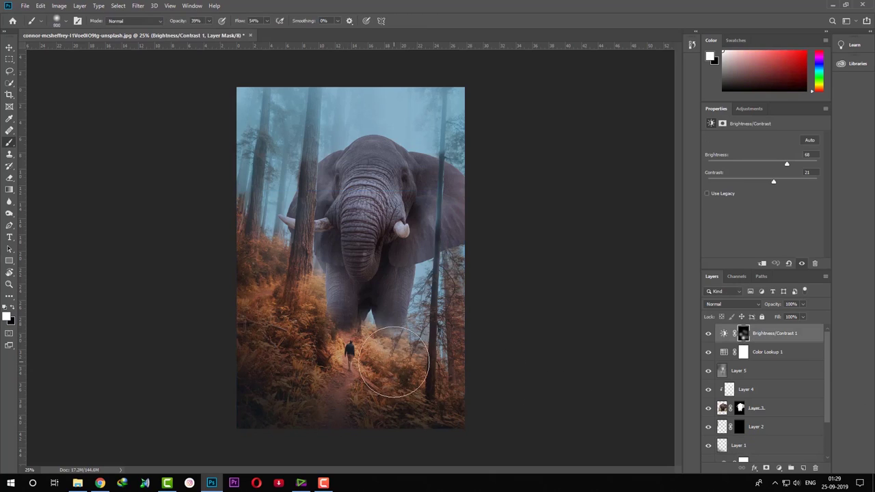
pyautogui.click(9, 47)
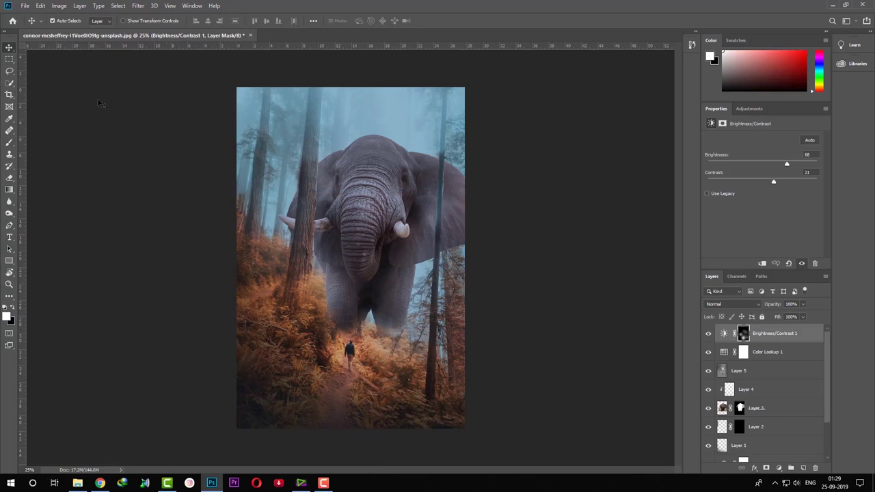
pyautogui.rightClick(363, 218)
pyautogui.click(386, 222)
# Step: Add a Levels adjustment above Layer 4 with input black 15 and output black 11
pyautogui.click(770, 389)
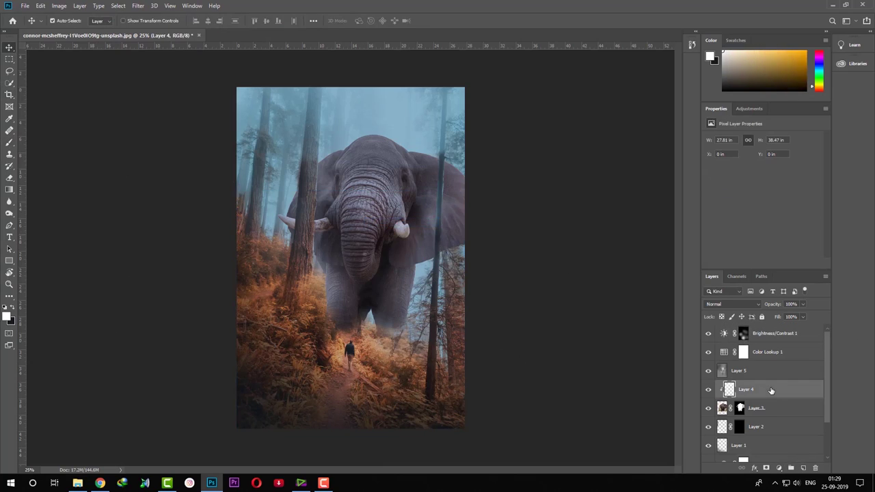
pyautogui.click(780, 469)
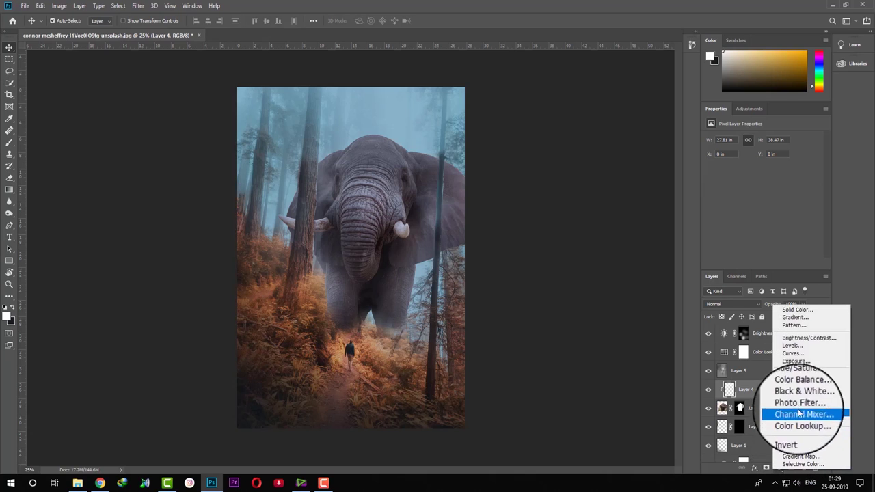
pyautogui.click(798, 347)
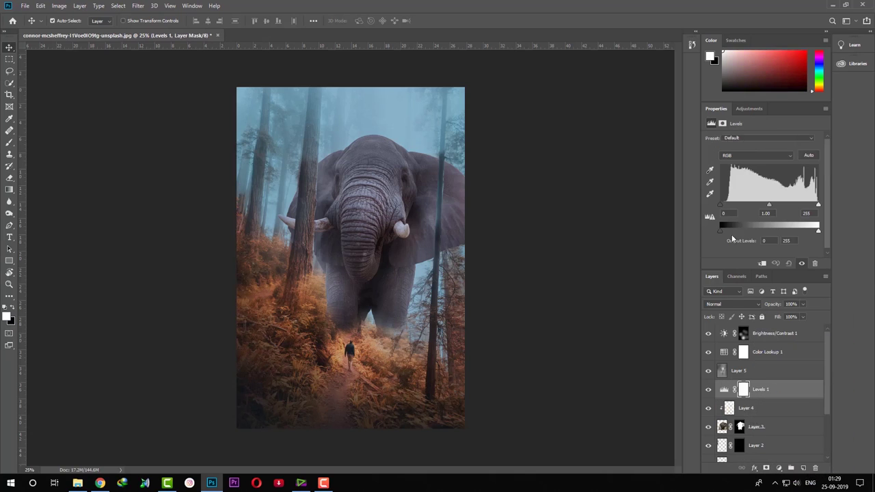
pyautogui.moveTo(720, 230); pyautogui.dragTo(726, 230)
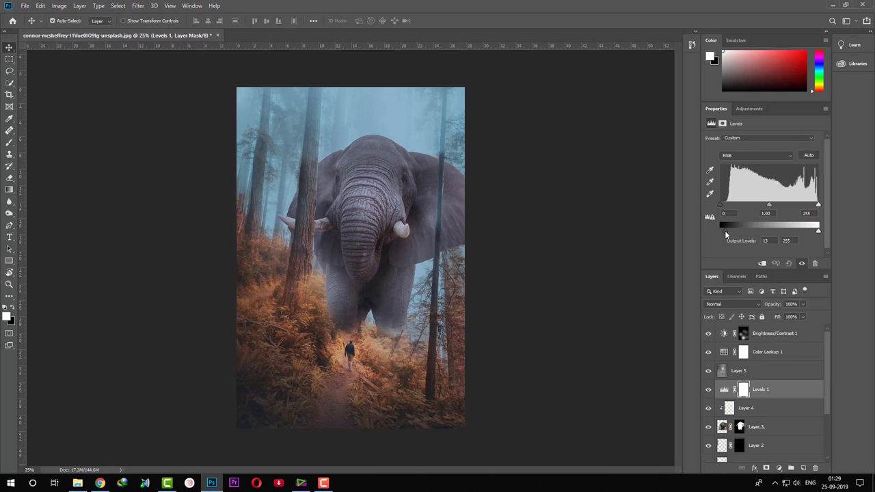
pyautogui.moveTo(818, 231); pyautogui.dragTo(821, 230)
pyautogui.moveTo(720, 205); pyautogui.dragTo(726, 205)
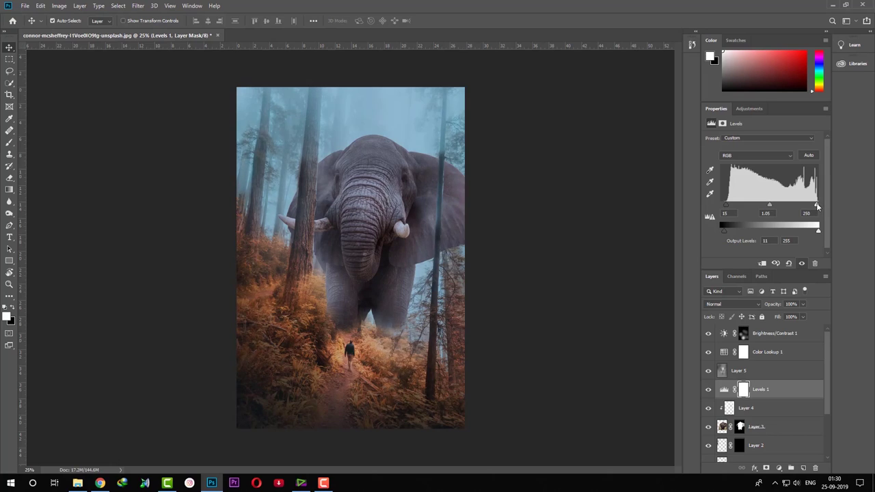
pyautogui.moveTo(813, 205); pyautogui.dragTo(820, 203)
pyautogui.click(802, 333)
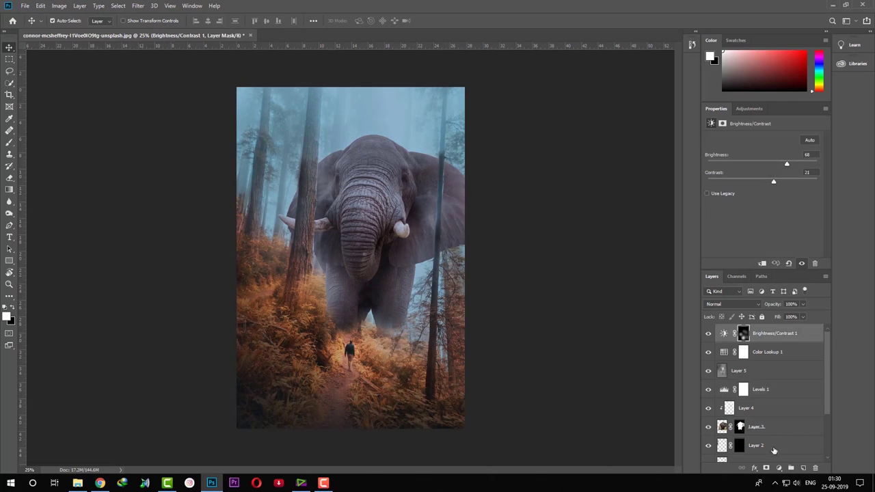
pyautogui.click(779, 469)
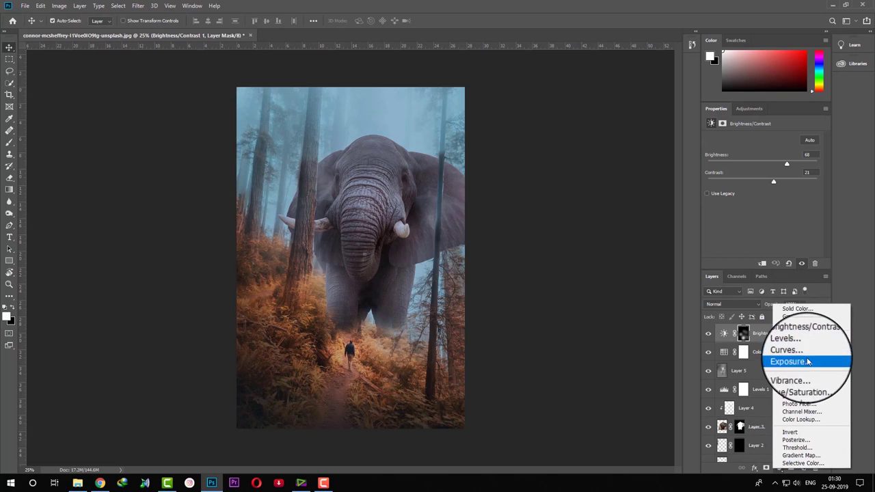
# Step: Add a Gradient Map using the Violet, Orange preset
pyautogui.click(803, 452)
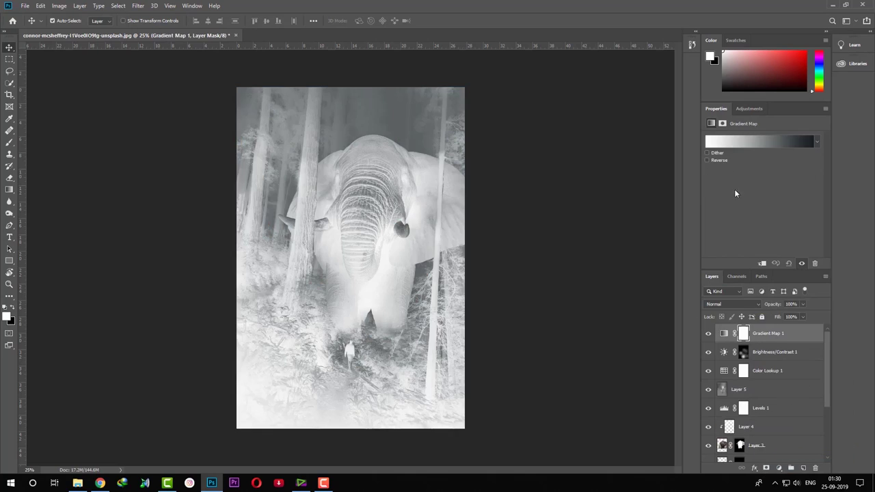
pyautogui.click(733, 141)
pyautogui.click(572, 69)
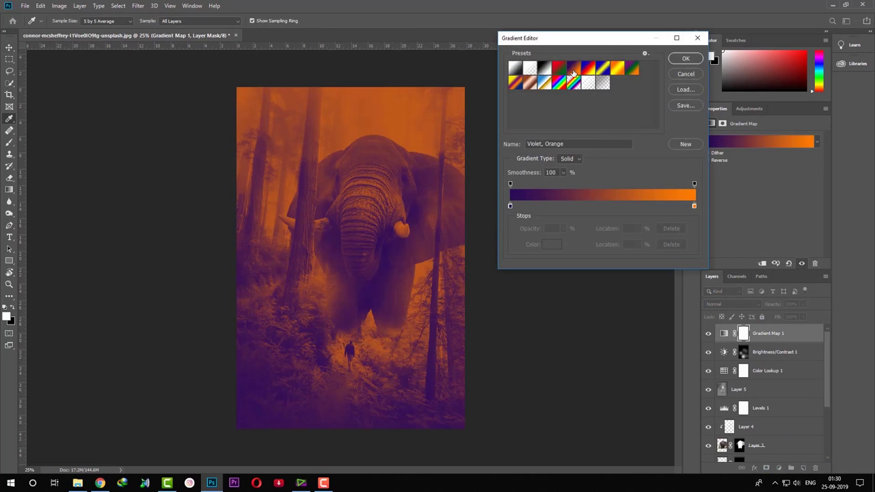
pyautogui.click(686, 59)
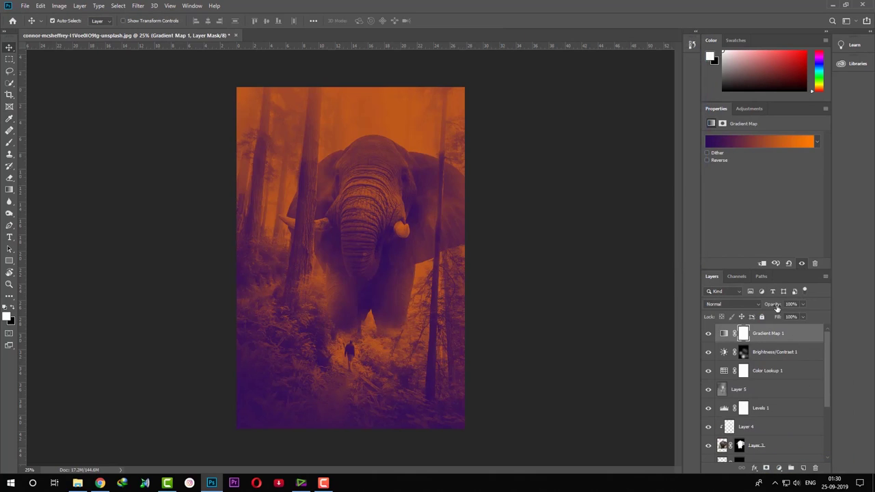
# Step: Set the Gradient Map 1 layer opacity to 20%
pyautogui.moveTo(769, 308); pyautogui.dragTo(754, 308)
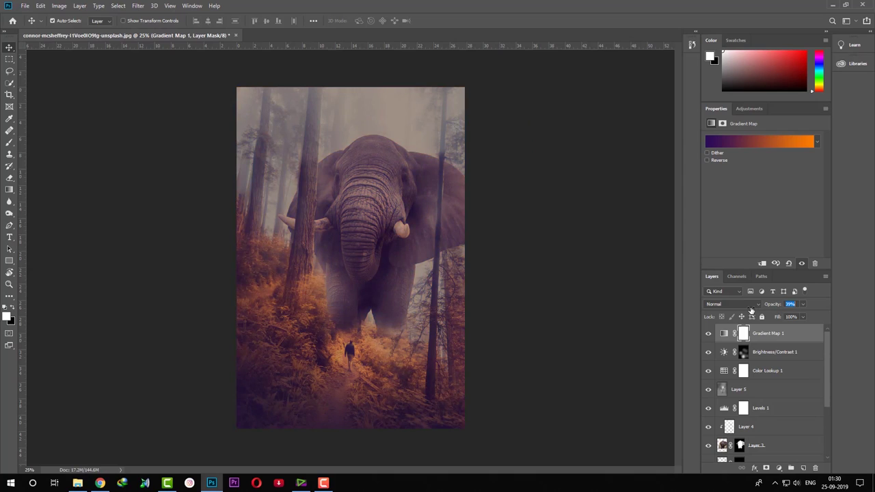
pyautogui.moveTo(749, 310); pyautogui.dragTo(742, 312)
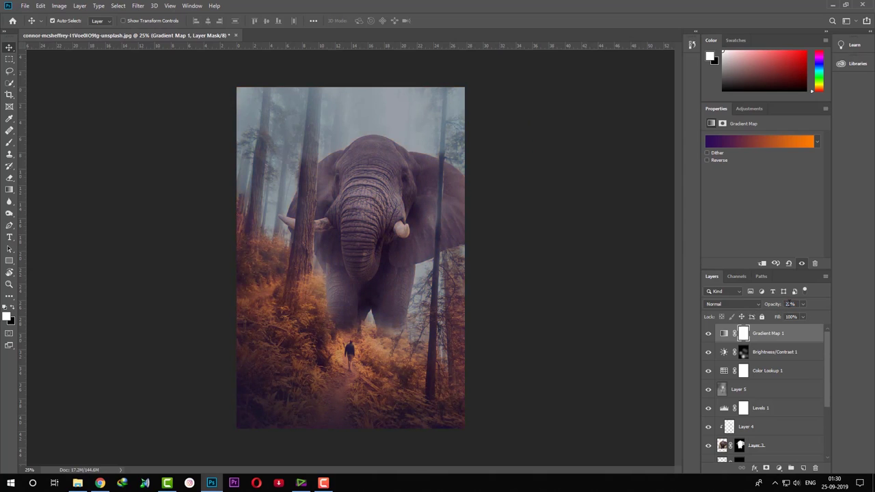
pyautogui.click(797, 305)
pyautogui.write('20')
pyautogui.click(812, 407)
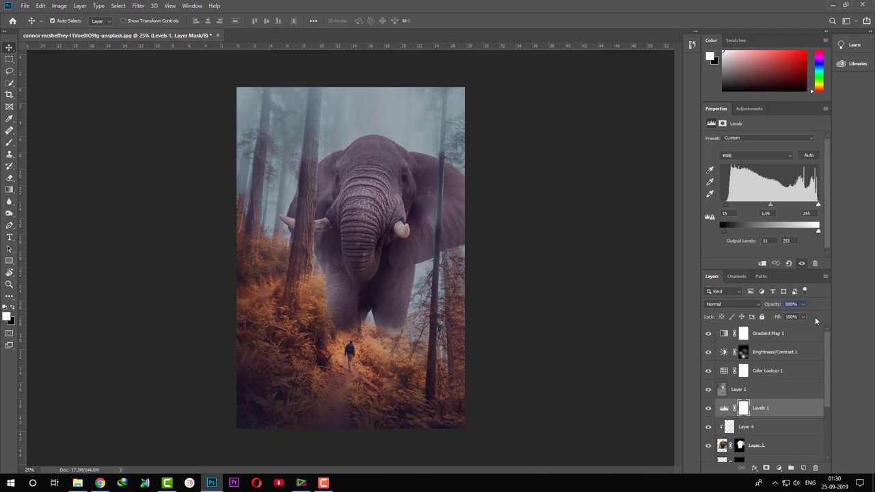
pyautogui.click(784, 334)
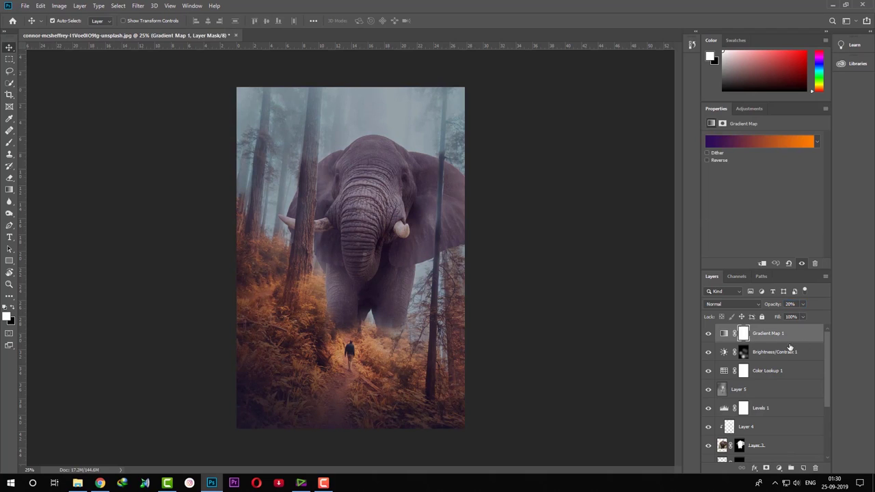
pyautogui.click(778, 468)
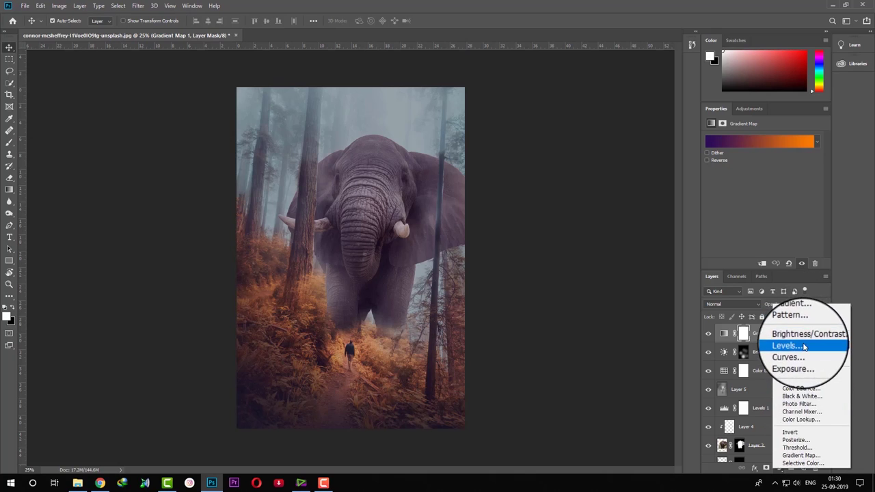
# Step: Add Selective Color with Blacks at Cyan +13, Black +12 and Reds at Cyan −31, Magenta −11
pyautogui.click(801, 463)
pyautogui.click(741, 147)
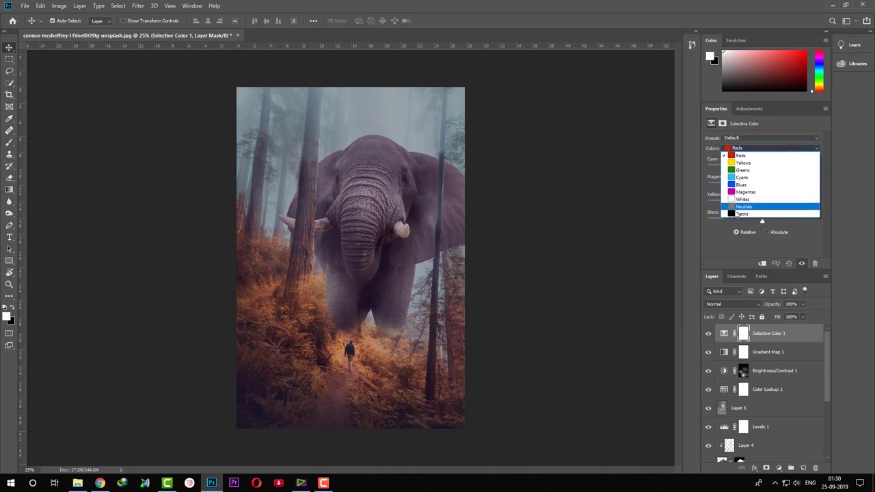
pyautogui.click(738, 216)
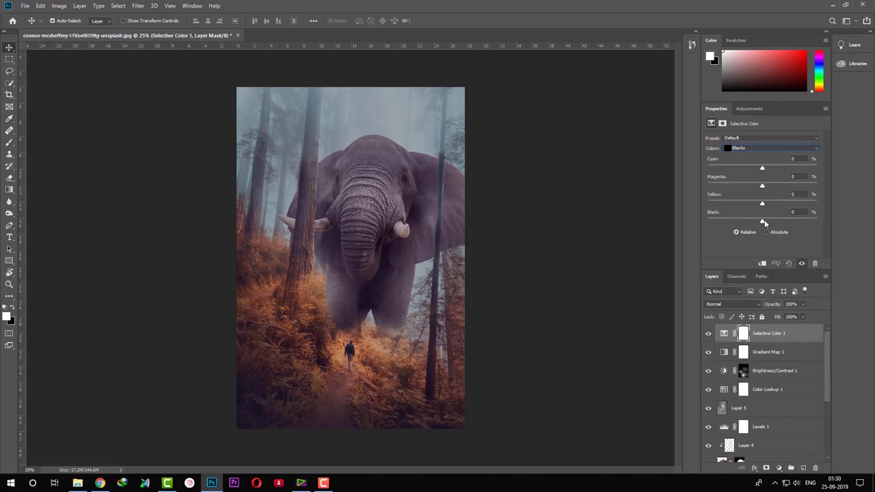
pyautogui.moveTo(762, 222); pyautogui.dragTo(770, 222)
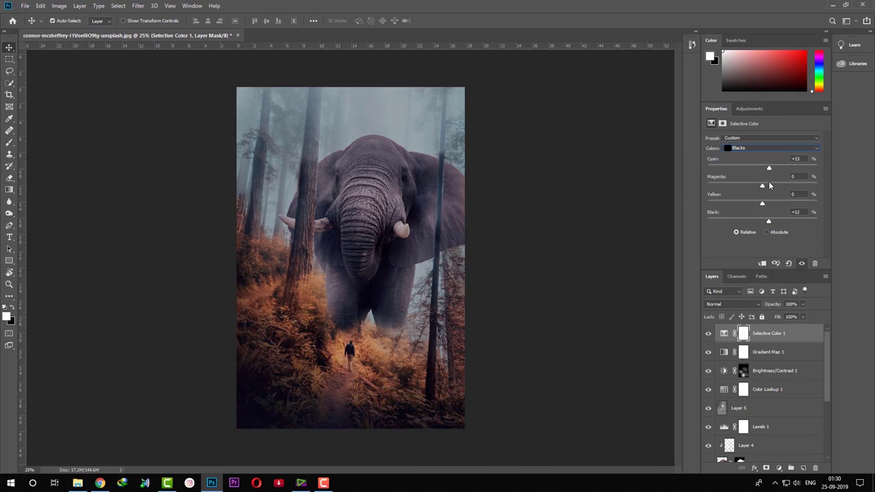
pyautogui.moveTo(762, 186); pyautogui.dragTo(761, 187)
pyautogui.click(743, 148)
pyautogui.moveTo(740, 166); pyautogui.dragTo(745, 166)
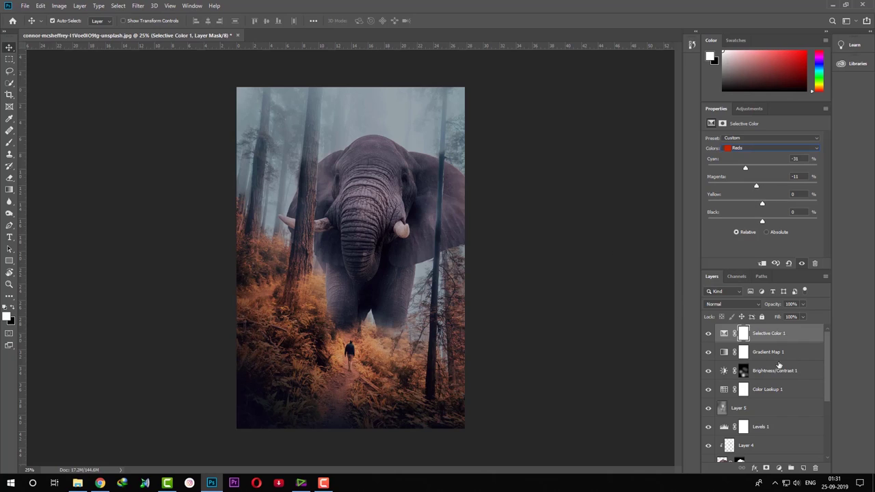
# Step: Brush soft white haze on Layer 4 over the elephant's lower legs and right ear
pyautogui.scroll(-3, 778, 365)
pyautogui.click(708, 350)
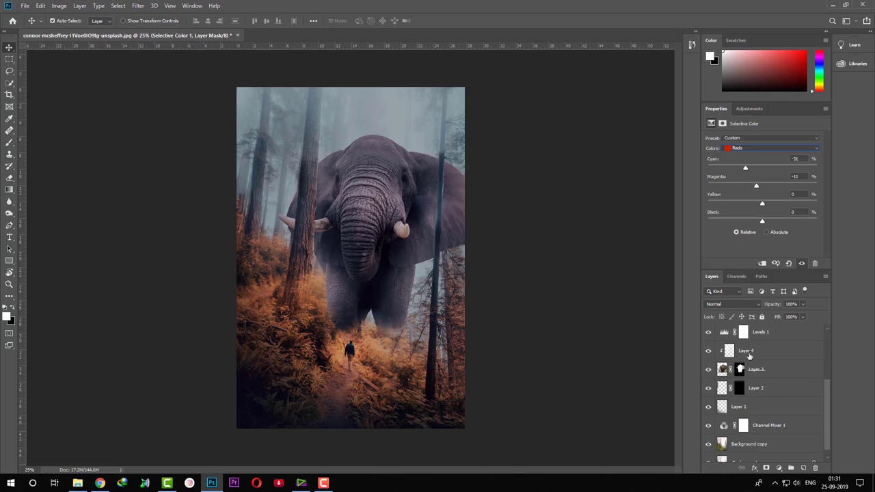
pyautogui.click(783, 354)
pyautogui.press('b')
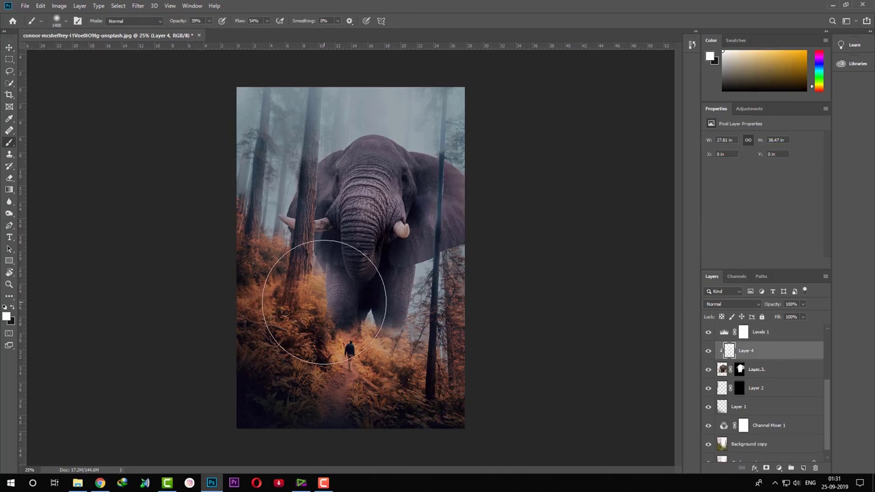
pyautogui.moveTo(332, 299)
pyautogui.mouseDown()
pyautogui.moveTo(393, 301)
pyautogui.moveTo(421, 335)
pyautogui.mouseUp()
pyautogui.moveTo(445, 197); pyautogui.dragTo(420, 250)
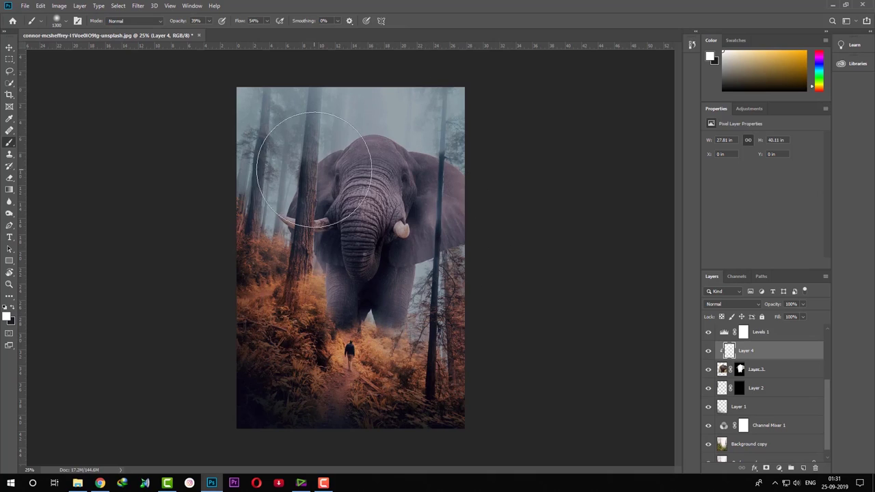
# Step: Undo the heavy haze strokes over the legs and trunk and lower brush opacity to 18%
pyautogui.moveTo(293, 136)
pyautogui.mouseDown()
pyautogui.moveTo(293, 253)
pyautogui.moveTo(416, 378)
pyautogui.mouseUp()
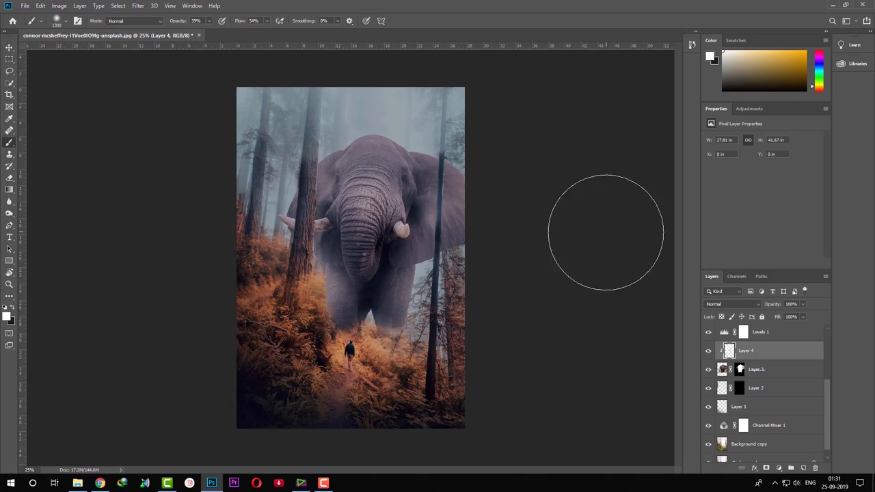
pyautogui.hotkey('ctrl', 'z')
pyautogui.hotkey('ctrl', 'z')
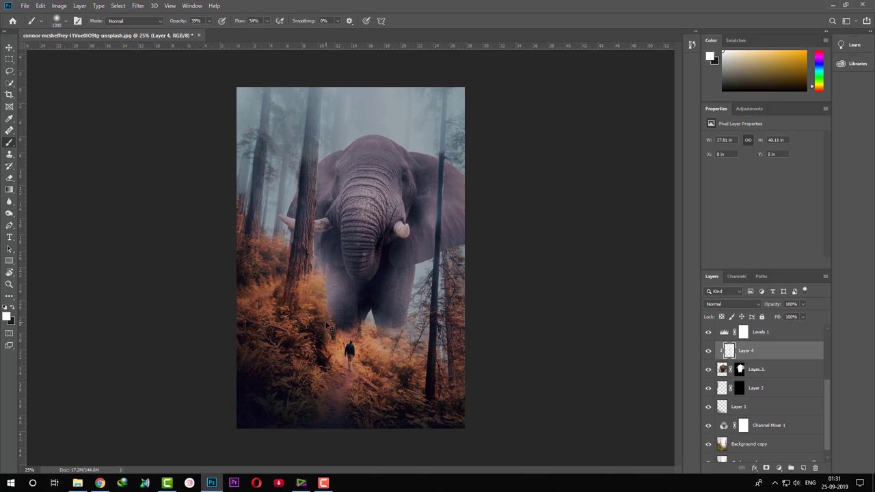
pyautogui.hotkey('ctrl', 'z')
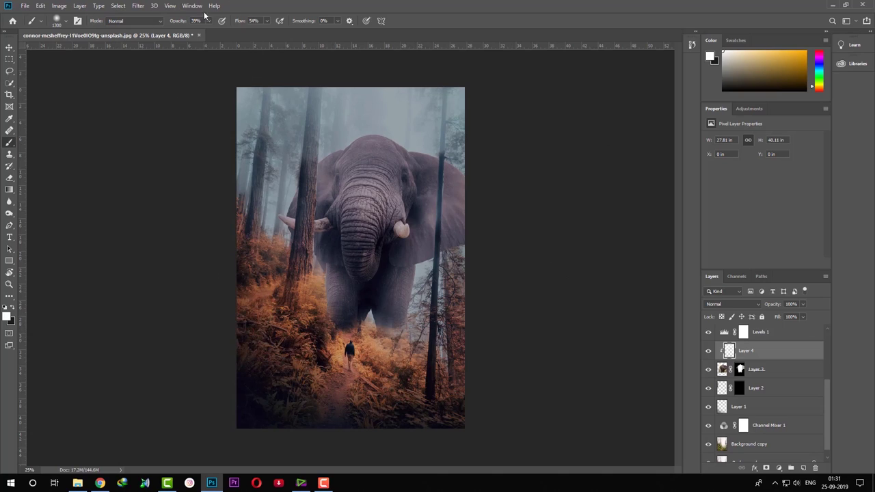
pyautogui.moveTo(179, 23); pyautogui.dragTo(165, 26)
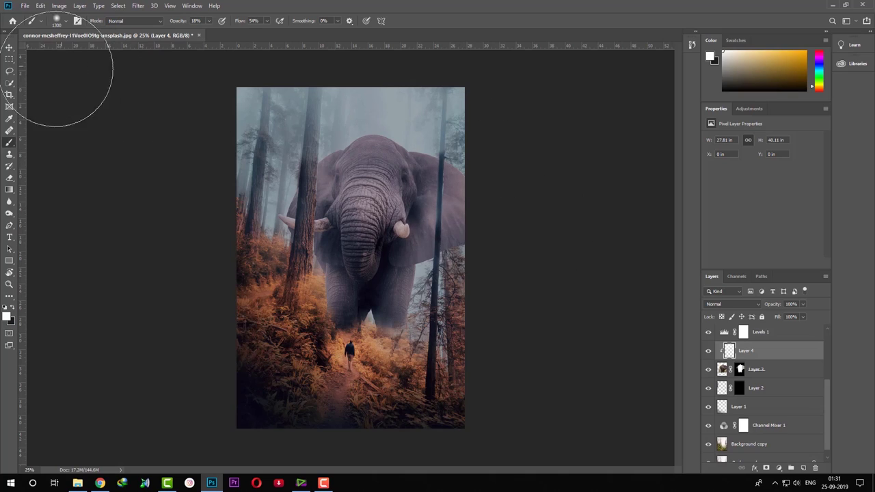
pyautogui.click(9, 47)
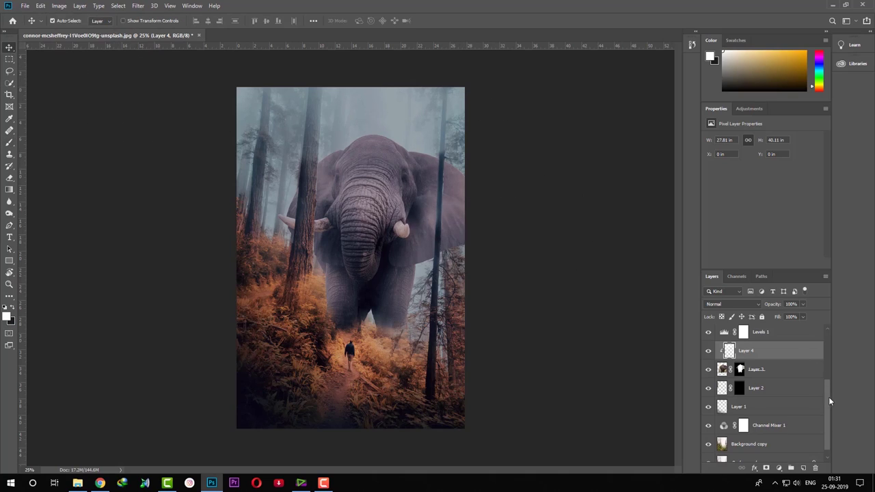
# Step: Add a new empty Layer 6 above the Channel Mixer 1 layer
pyautogui.moveTo(828, 401); pyautogui.dragTo(827, 432)
pyautogui.click(787, 435)
pyautogui.click(798, 414)
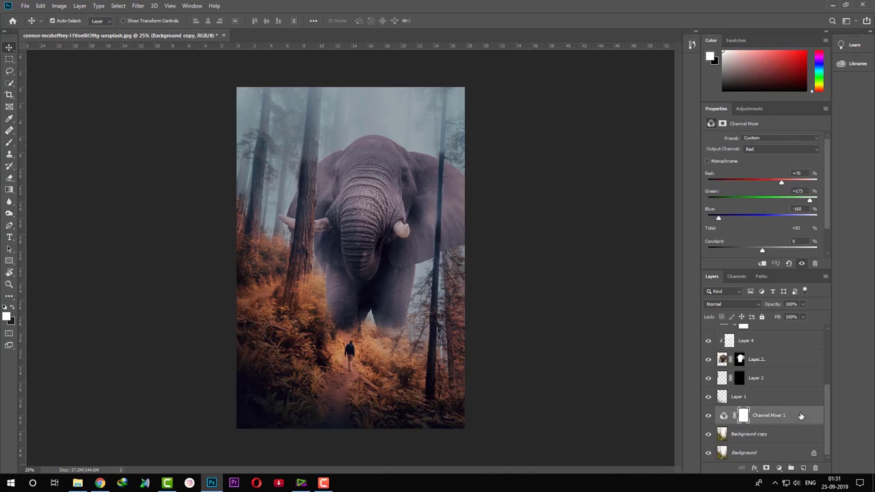
pyautogui.click(802, 468)
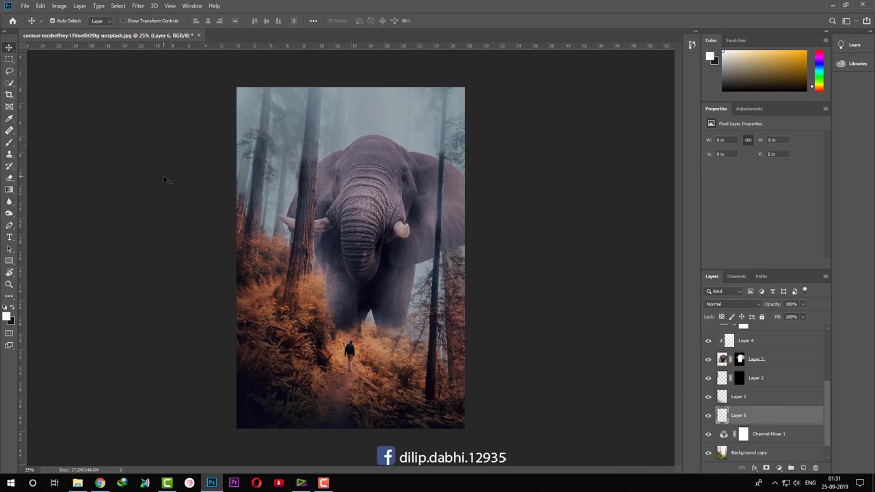
# Step: Brush soft white fog over the upper-left trees, lower middle and top of the image
pyautogui.press('b')
pyautogui.moveTo(321, 287); pyautogui.dragTo(291, 276)
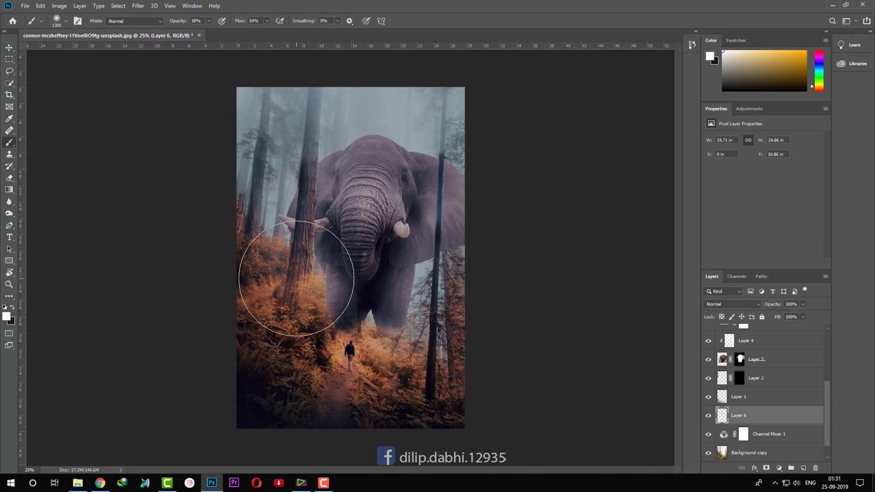
pyautogui.moveTo(228, 255)
pyautogui.mouseDown()
pyautogui.moveTo(312, 274)
pyautogui.moveTo(248, 229)
pyautogui.moveTo(371, 278)
pyautogui.moveTo(256, 198)
pyautogui.moveTo(410, 302)
pyautogui.moveTo(425, 293)
pyautogui.moveTo(433, 264)
pyautogui.moveTo(432, 286)
pyautogui.mouseUp()
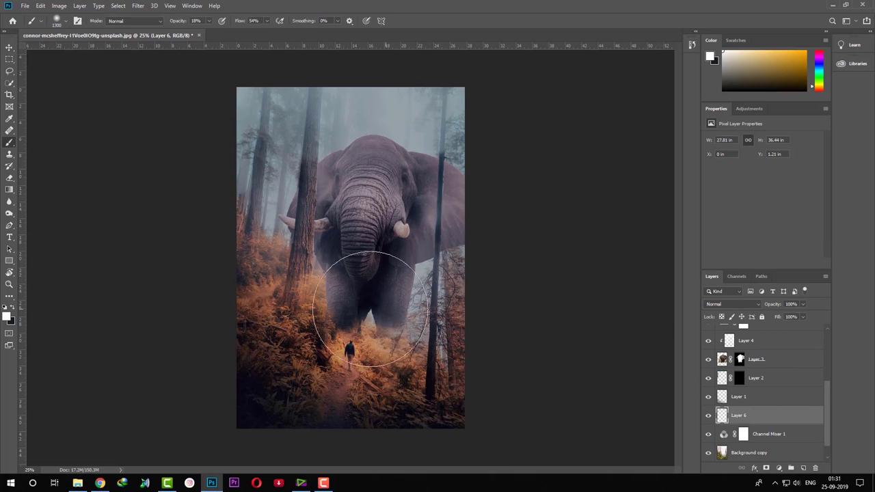
pyautogui.click(420, 369)
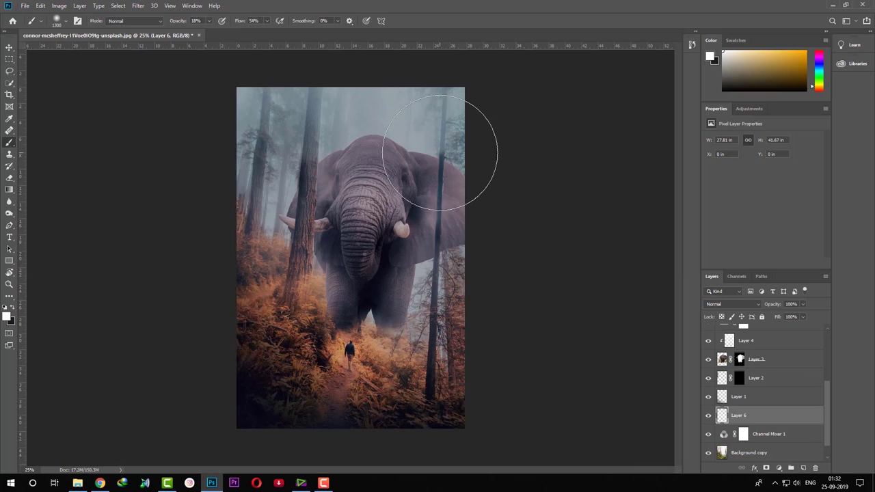
pyautogui.moveTo(449, 157); pyautogui.dragTo(400, 107)
# Step: Enter 61 in the Layers panel and undo the bottom-right fog stroke, selecting Layer 4
pyautogui.moveTo(825, 407); pyautogui.dragTo(824, 431)
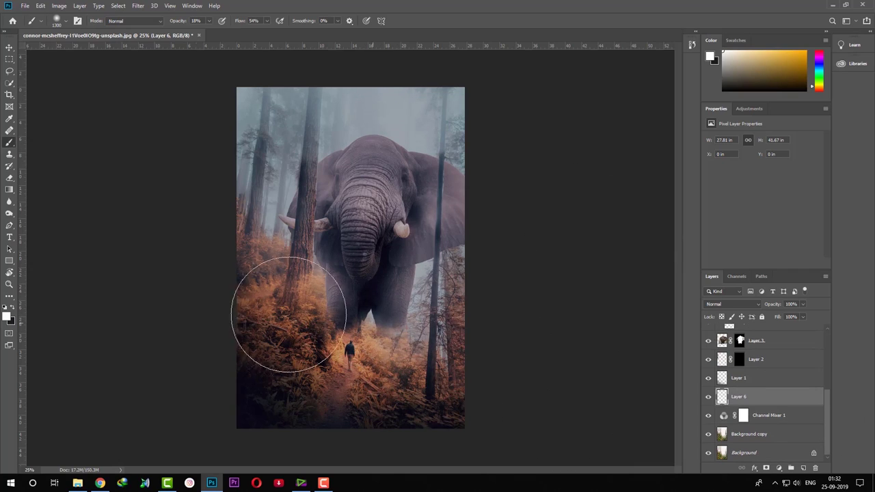
pyautogui.write('5061')
pyautogui.moveTo(826, 404)
pyautogui.mouseDown()
pyautogui.moveTo(832, 394)
pyautogui.moveTo(832, 421)
pyautogui.mouseUp()
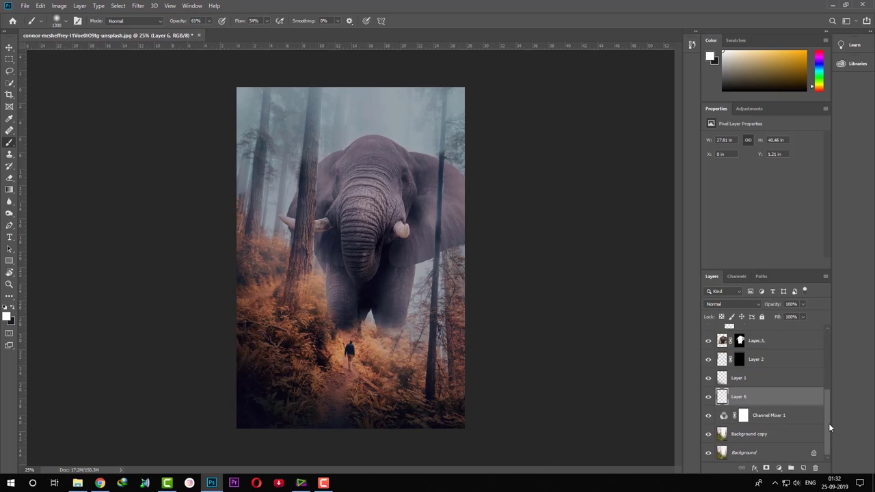
pyautogui.hotkey('ctrl', 'z')
pyautogui.moveTo(829, 417); pyautogui.dragTo(833, 386)
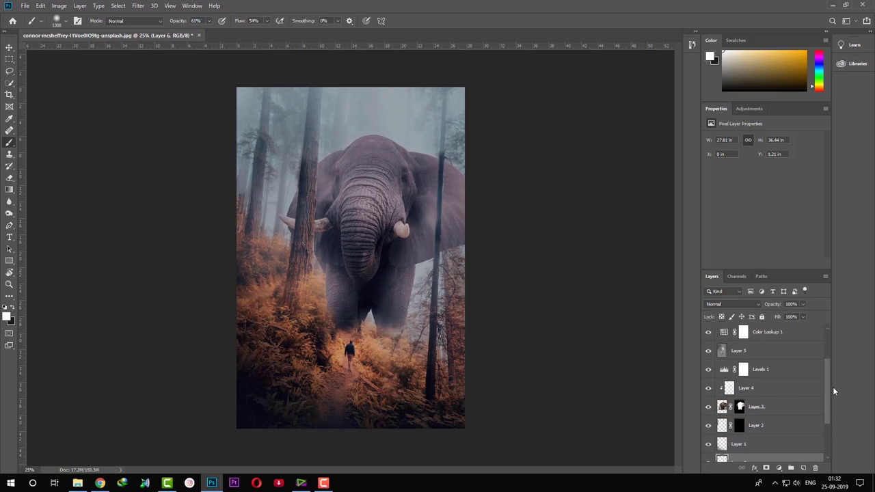
pyautogui.click(796, 390)
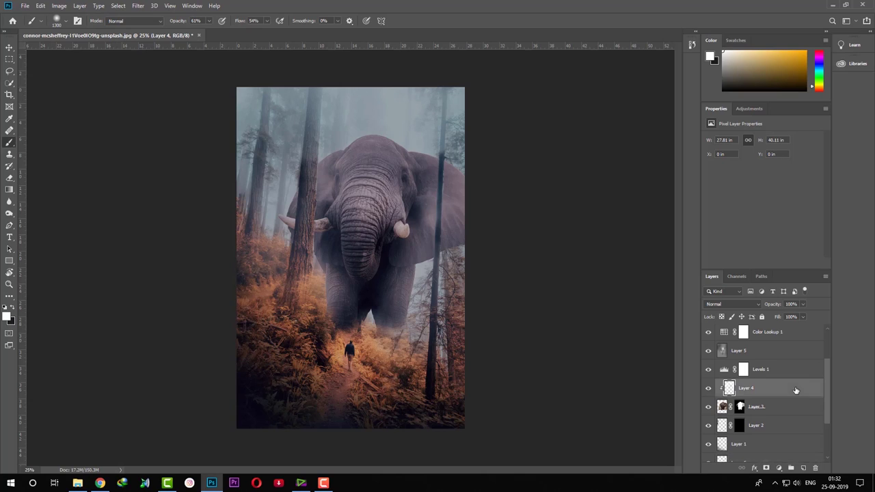
# Step: Add Layer 7 above Layer 4, discard a trial stroke, and set brush opacity to 38%
pyautogui.click(802, 468)
pyautogui.moveTo(313, 250); pyautogui.dragTo(312, 264)
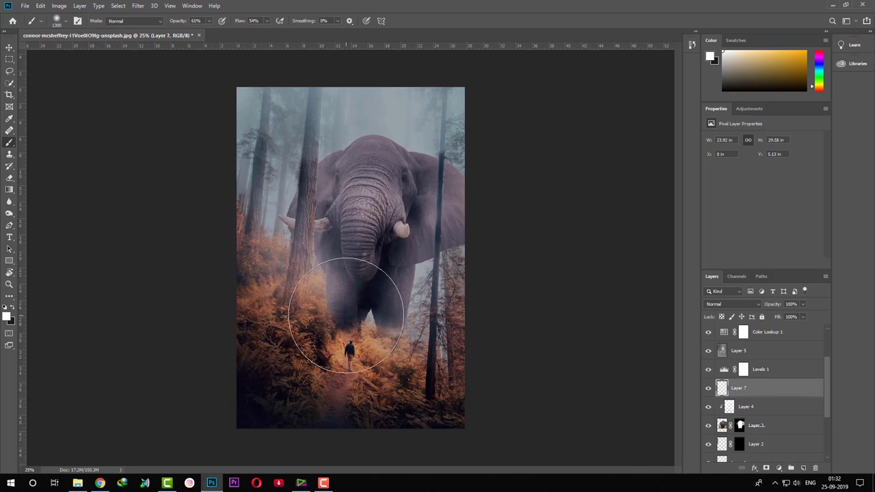
pyautogui.hotkey('ctrl', 'z')
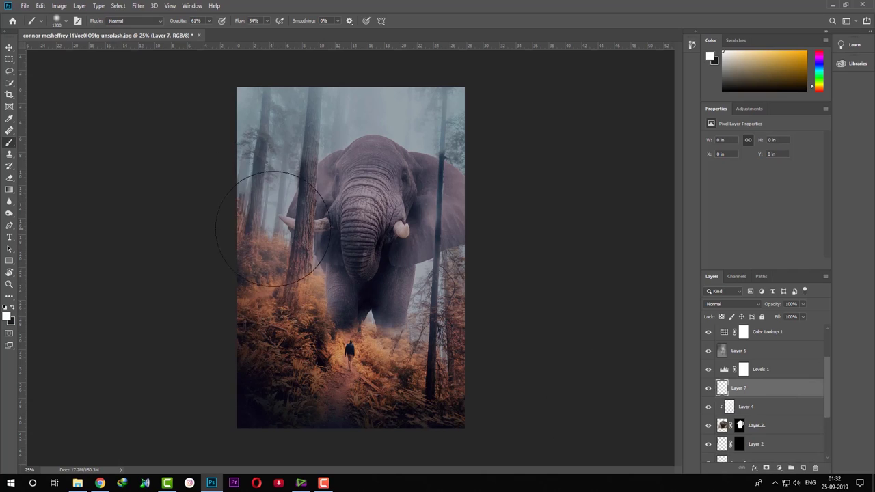
pyautogui.moveTo(176, 23); pyautogui.dragTo(168, 23)
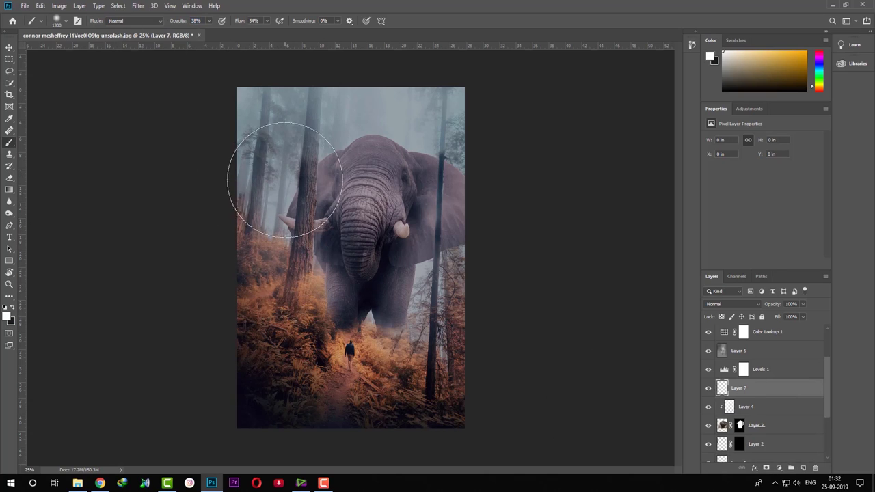
# Step: Brush soft haze over the left and top-right trees and the elephant's legs and head
pyautogui.moveTo(259, 171); pyautogui.dragTo(294, 266)
pyautogui.click(304, 279)
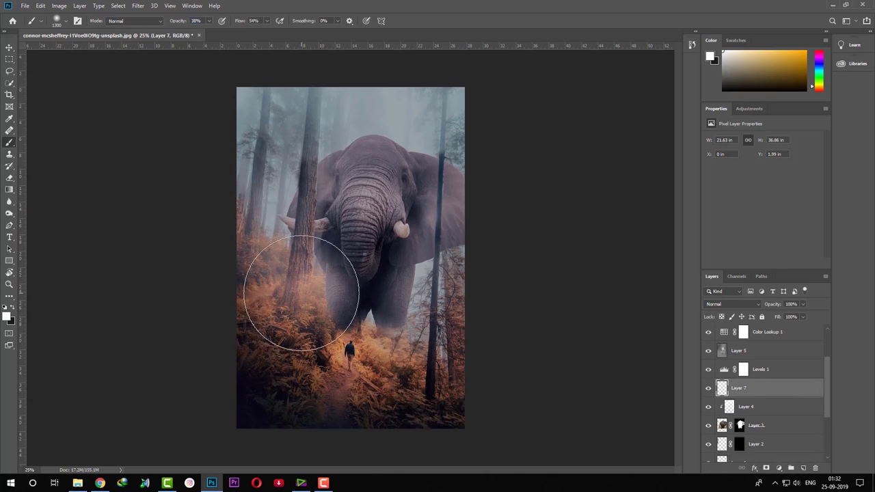
pyautogui.moveTo(439, 287); pyautogui.dragTo(428, 280)
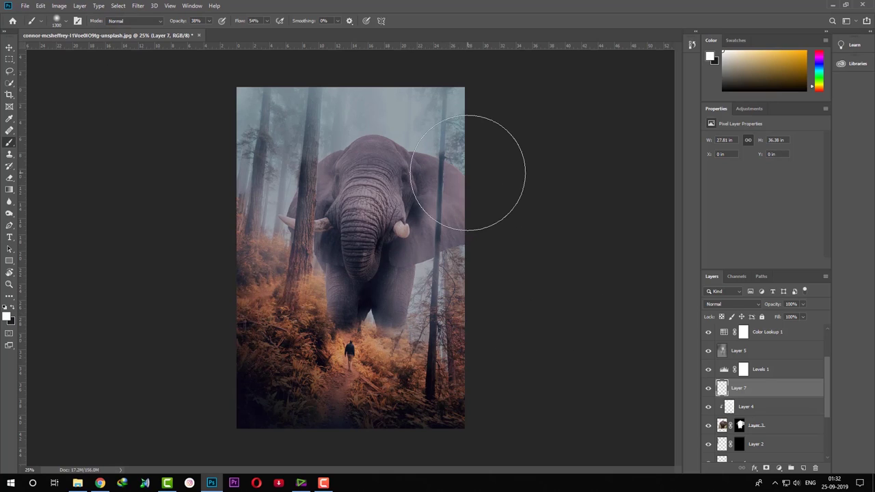
pyautogui.moveTo(453, 146); pyautogui.dragTo(425, 141)
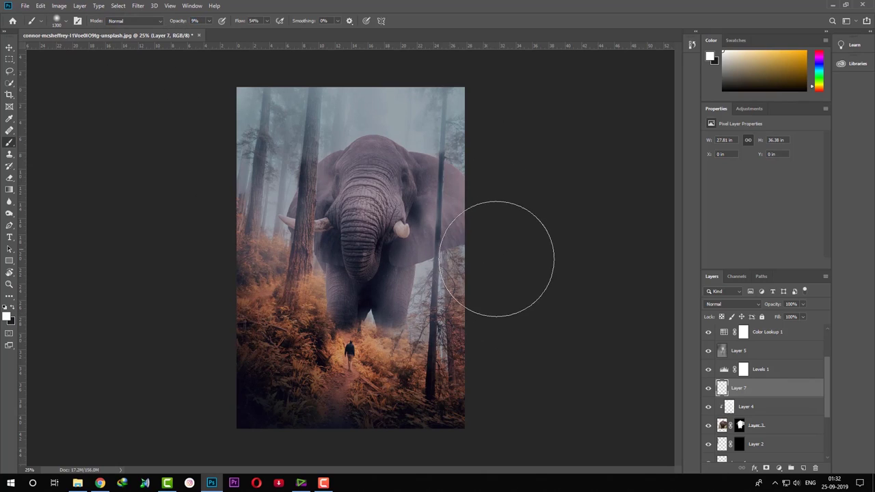
pyautogui.moveTo(456, 128); pyautogui.dragTo(400, 176)
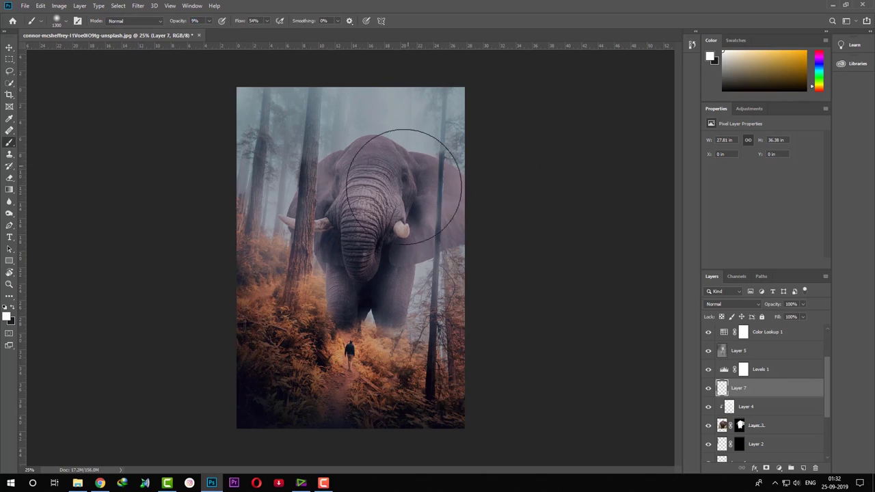
pyautogui.moveTo(431, 362)
pyautogui.mouseDown()
pyautogui.moveTo(427, 314)
pyautogui.moveTo(333, 220)
pyautogui.mouseUp()
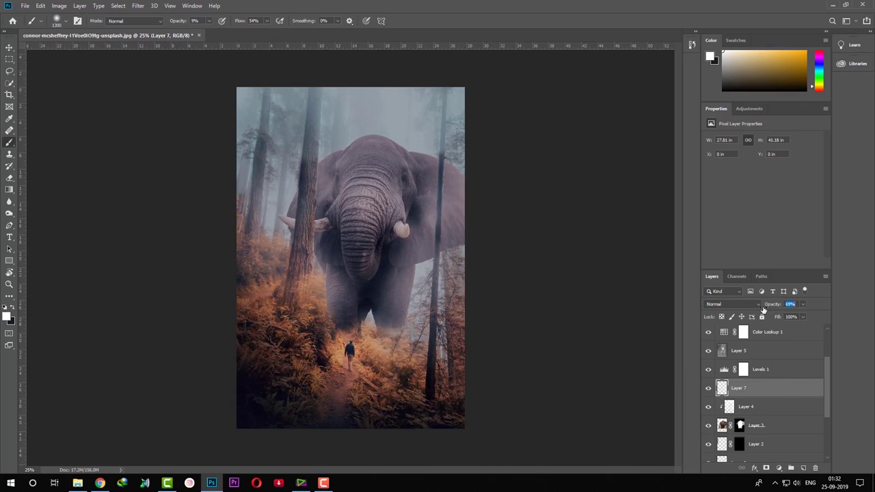
pyautogui.moveTo(827, 412); pyautogui.dragTo(829, 470)
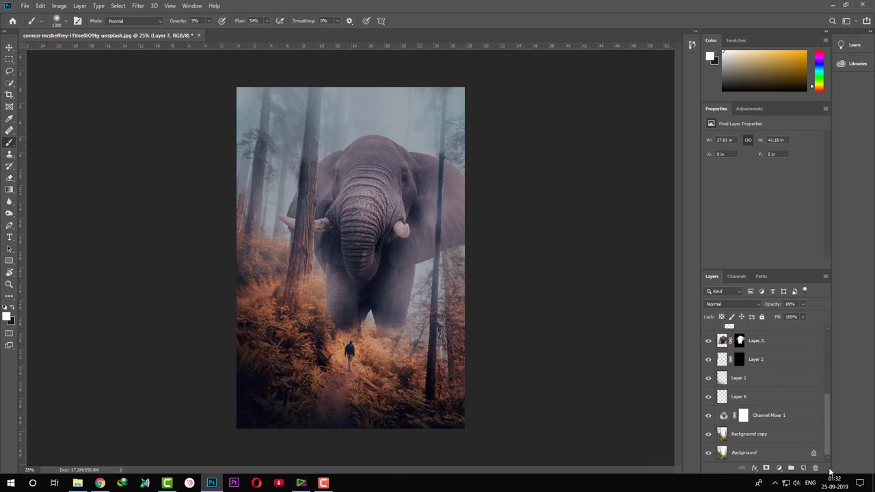
# Step: On Background copy, build a Quick Selection around the walking man, subtracting excess areas
pyautogui.click(775, 437)
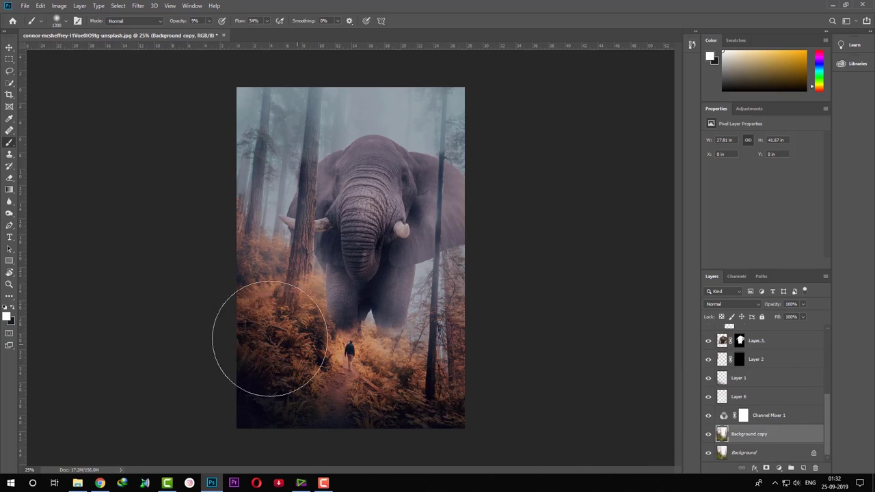
pyautogui.rightClick(10, 144)
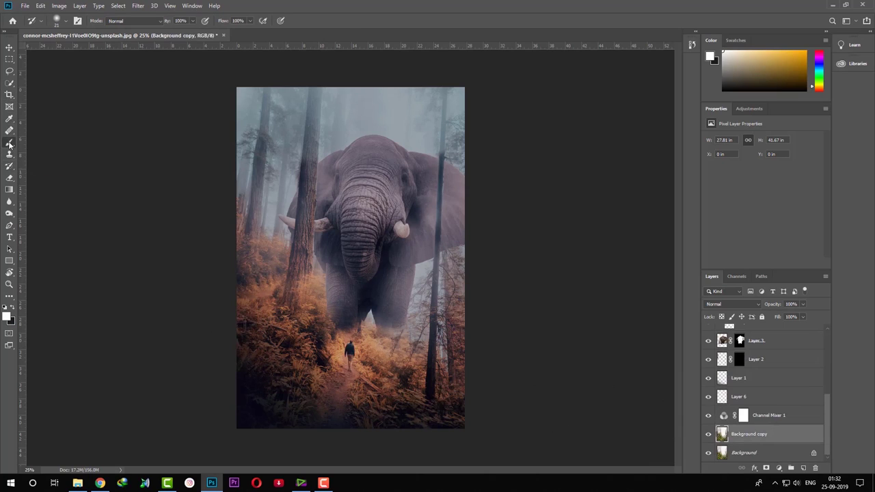
pyautogui.rightClick(9, 142)
pyautogui.click(9, 83)
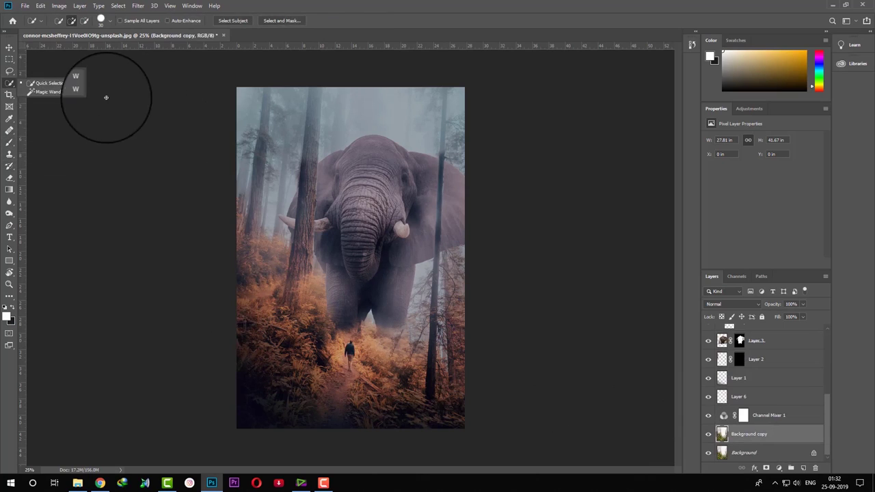
pyautogui.scroll(3, 376, 388)
pyautogui.moveTo(382, 346); pyautogui.dragTo(389, 222)
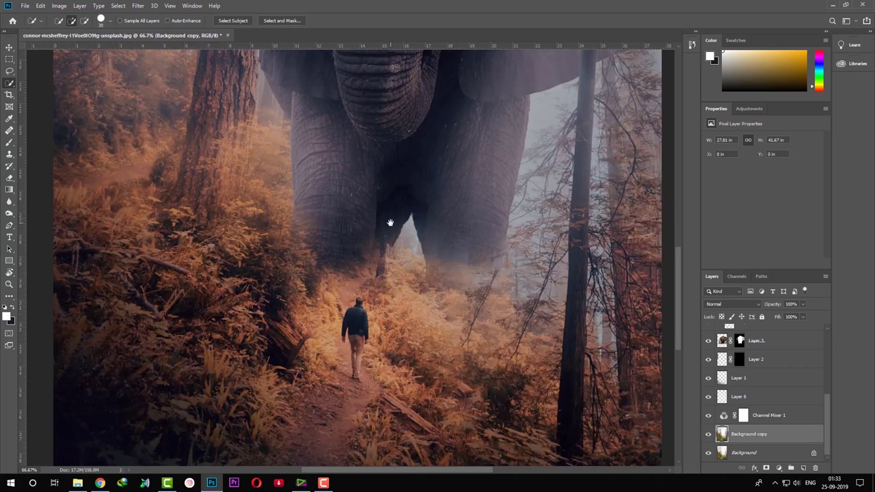
pyautogui.hotkey('ctrl', 'd')
pyautogui.press('alt')
pyautogui.press('alt')
pyautogui.press('alt')
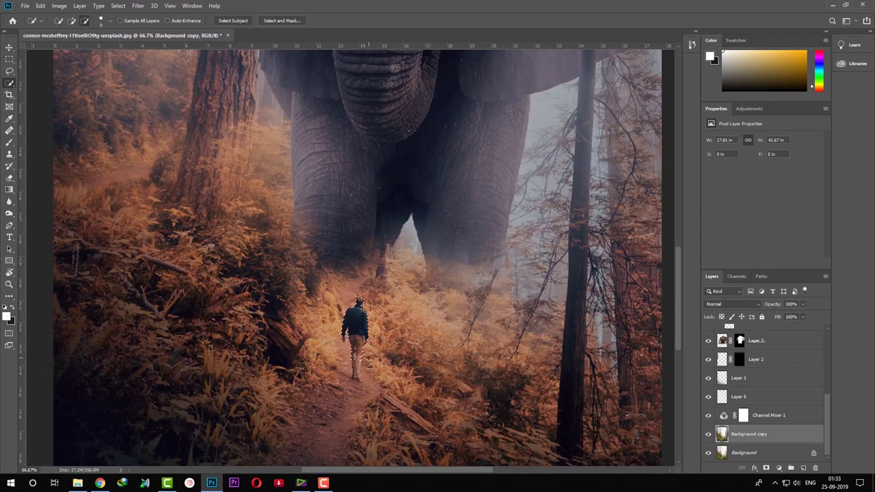
pyautogui.press('alt')
# Step: Duplicate Background copy as Background copy 2 and give it a layer mask from the man's selection
pyautogui.click(765, 469)
pyautogui.hotkey('ctrl', 'z')
pyautogui.moveTo(767, 445); pyautogui.dragTo(803, 469)
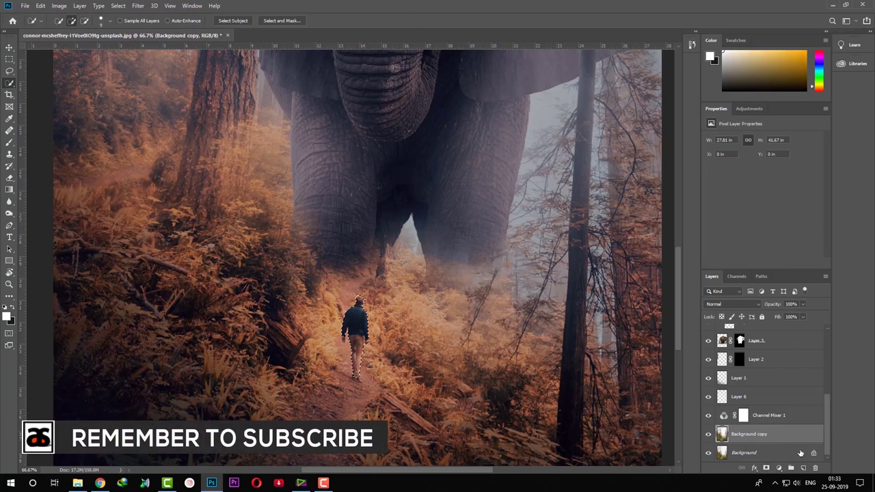
pyautogui.click(766, 468)
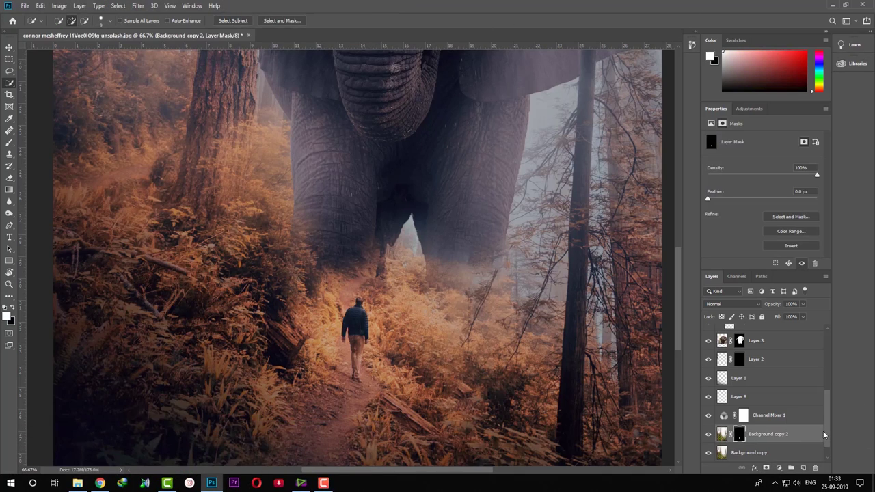
# Step: Move Background copy 2 up the stack to just below Layer 5, then zoom out to the whole image
pyautogui.moveTo(827, 424); pyautogui.dragTo(832, 410)
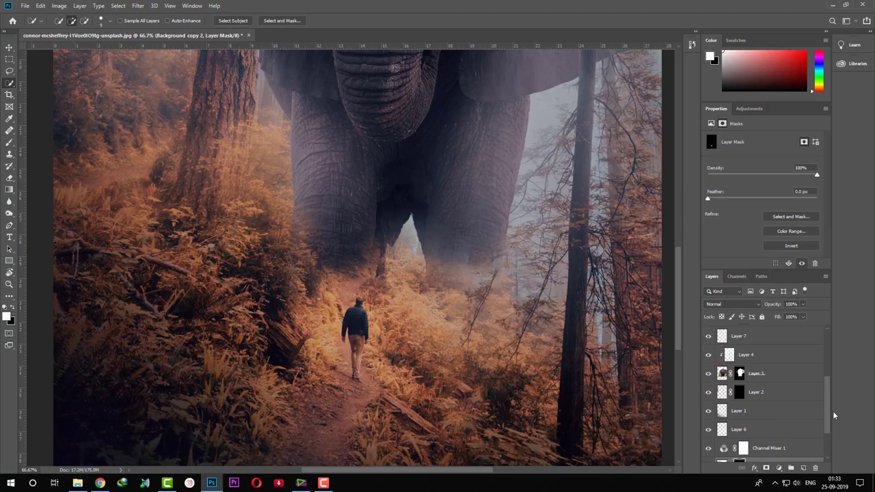
pyautogui.moveTo(752, 269); pyautogui.dragTo(752, 212)
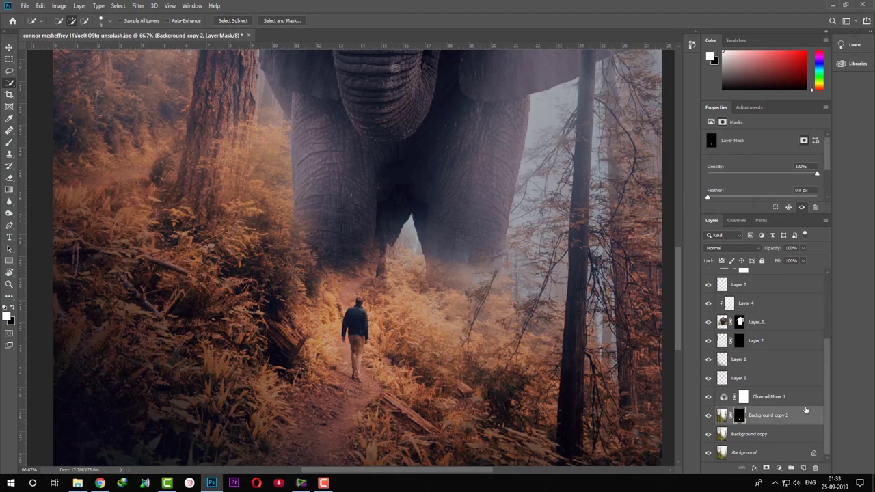
pyautogui.moveTo(791, 420)
pyautogui.mouseDown()
pyautogui.moveTo(791, 260)
pyautogui.moveTo(786, 272)
pyautogui.mouseUp()
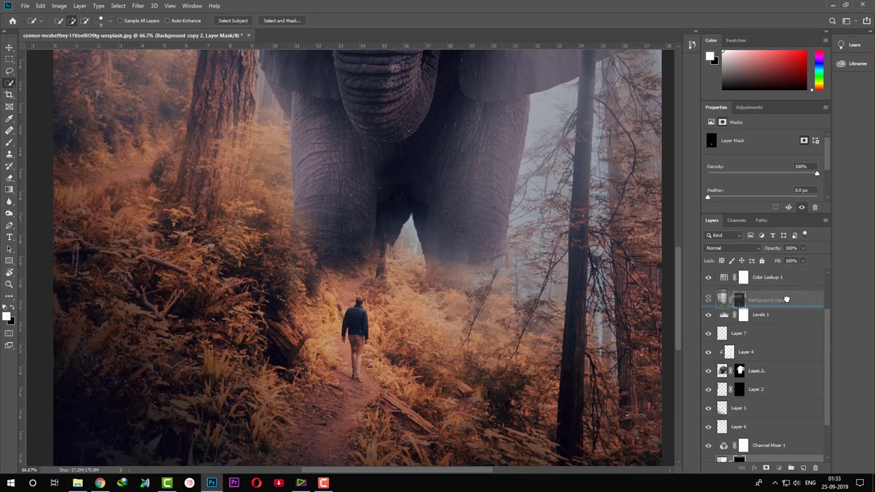
pyautogui.moveTo(785, 271); pyautogui.dragTo(786, 299)
pyautogui.hotkey('ctrl', '-')
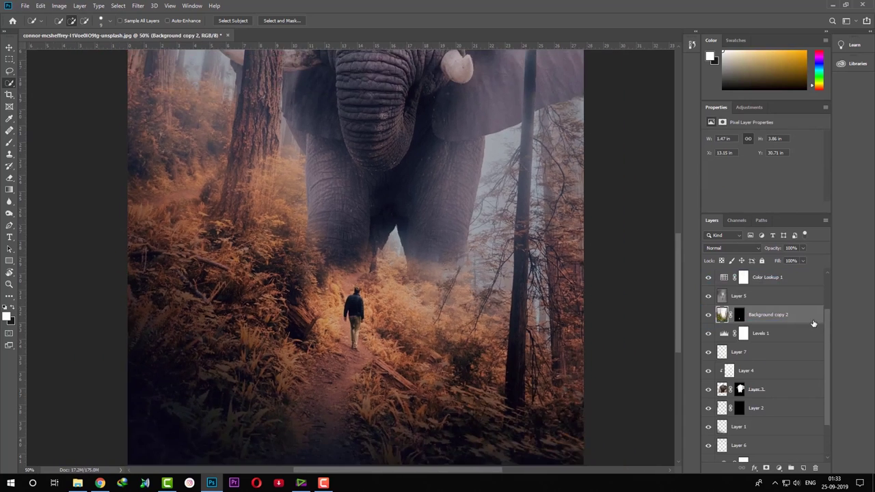
pyautogui.hotkey('ctrl', '-')
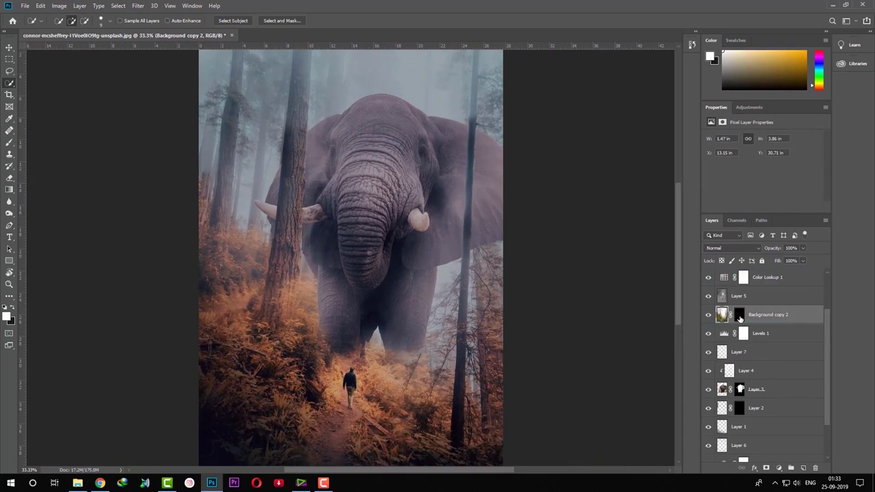
pyautogui.click(739, 315)
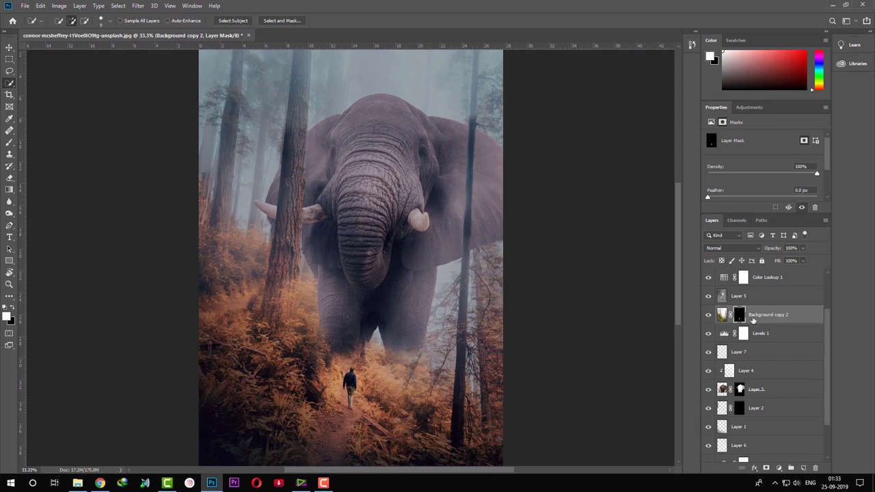
pyautogui.click(720, 314)
# Step: Undo a trial new layer and the layer move, then redo the man layer's move up the stack
pyautogui.click(740, 316)
pyautogui.click(804, 469)
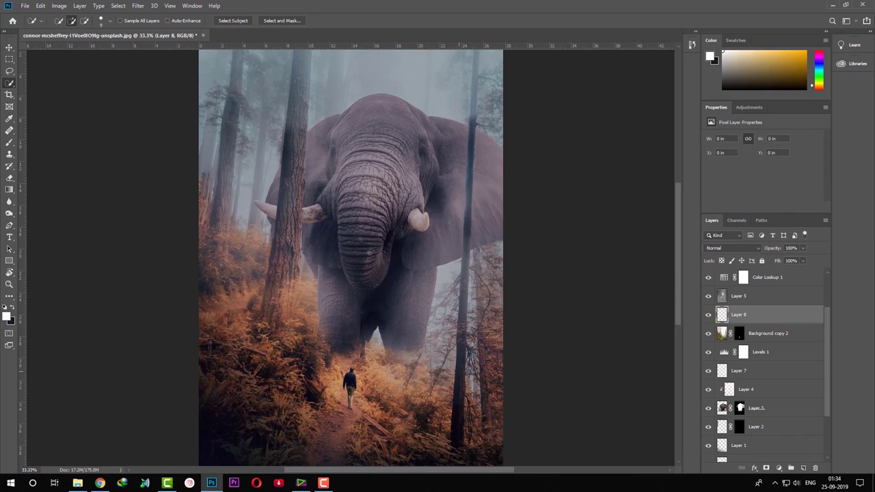
pyautogui.hotkey('ctrl', '+')
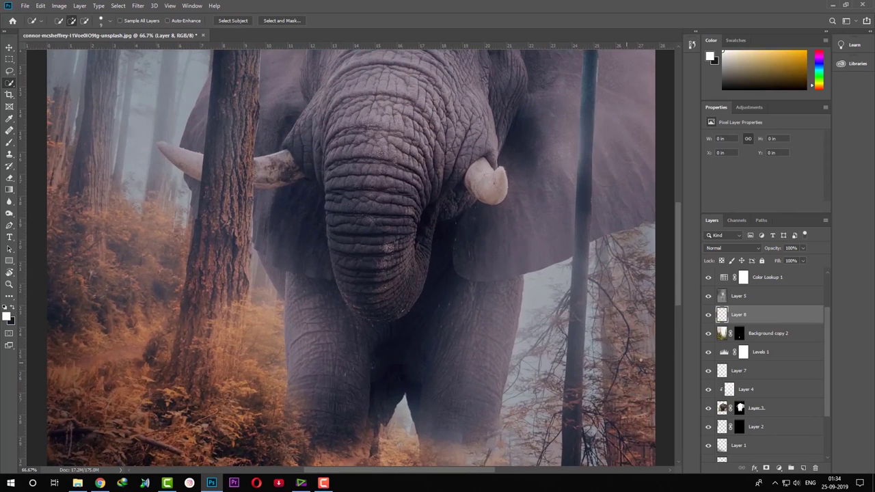
pyautogui.hotkey('ctrl', 'z')
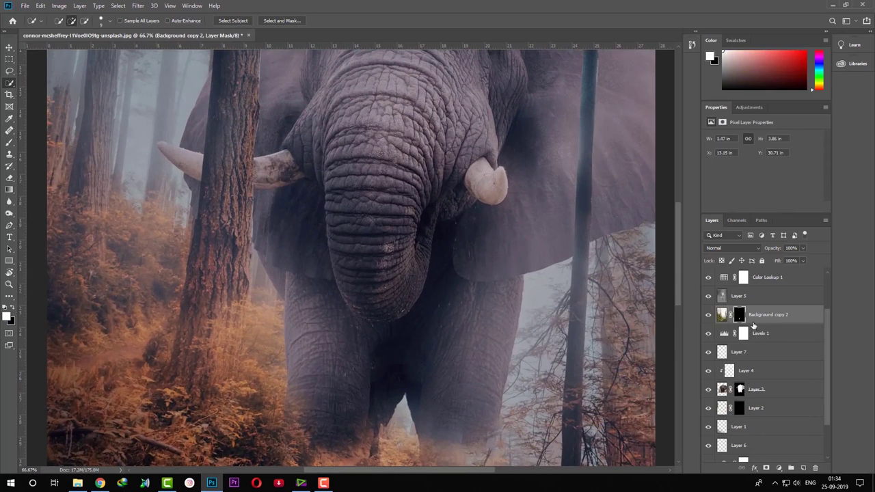
pyautogui.hotkey('ctrl', 'z')
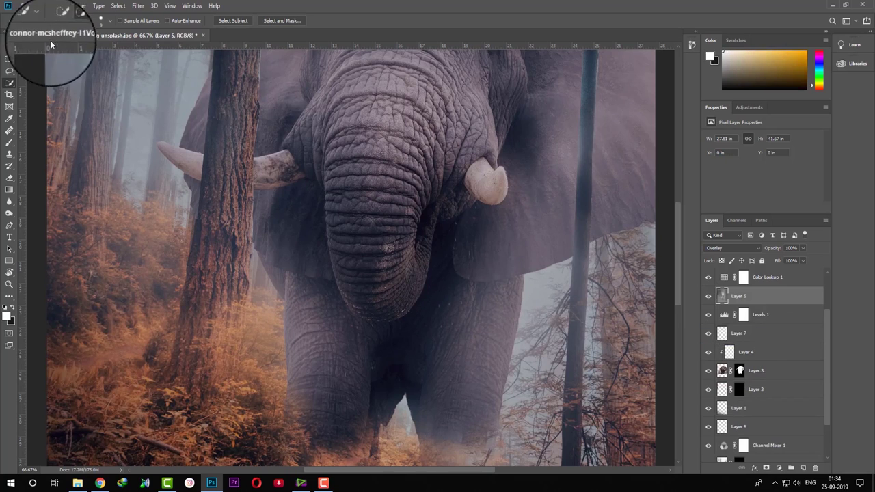
pyautogui.click(40, 6)
pyautogui.click(56, 27)
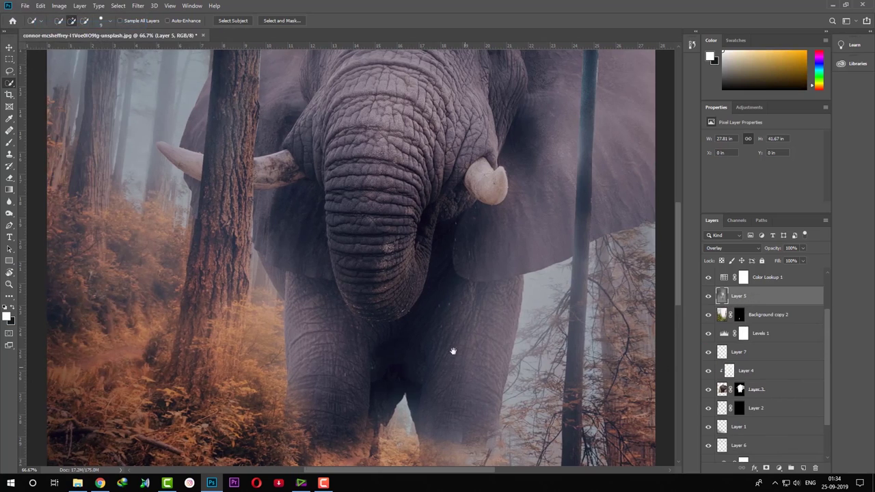
pyautogui.moveTo(453, 352)
pyautogui.mouseDown()
pyautogui.moveTo(369, 168)
pyautogui.moveTo(400, 219)
pyautogui.mouseUp()
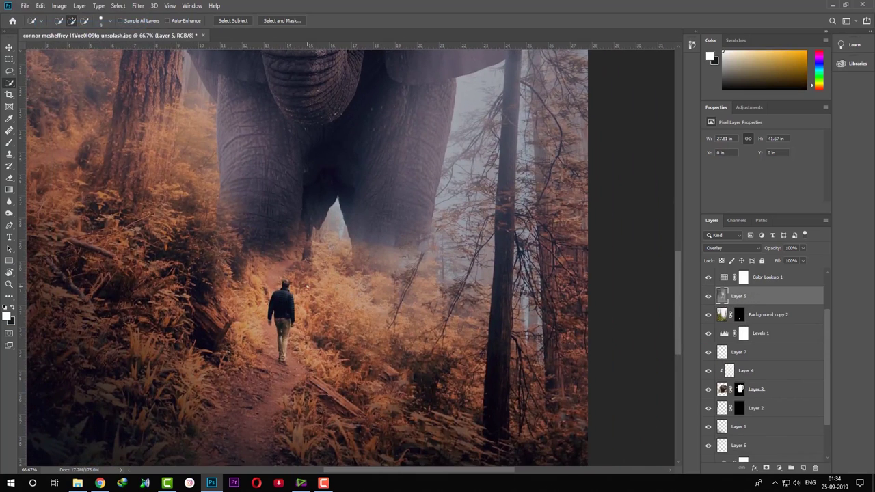
# Step: Choose the Dodge Tool at size 100 and add an empty layer above Background copy 2
pyautogui.rightClick(9, 213)
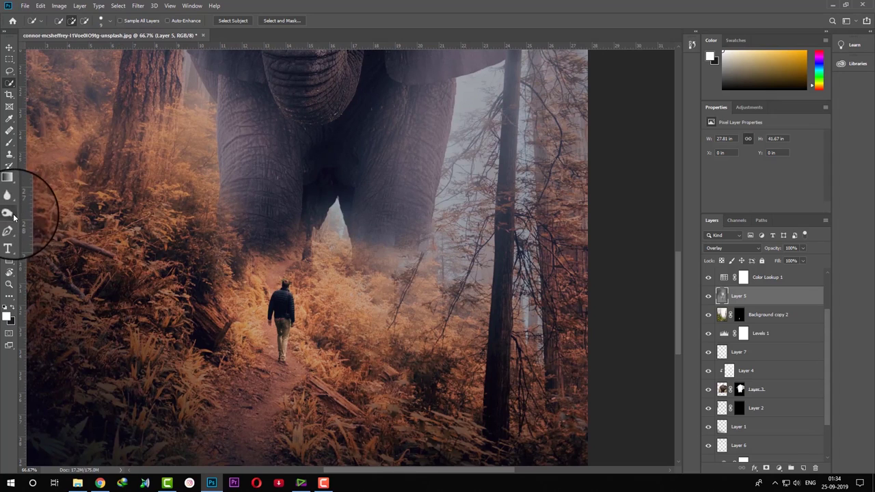
pyautogui.click(31, 223)
pyautogui.click(41, 211)
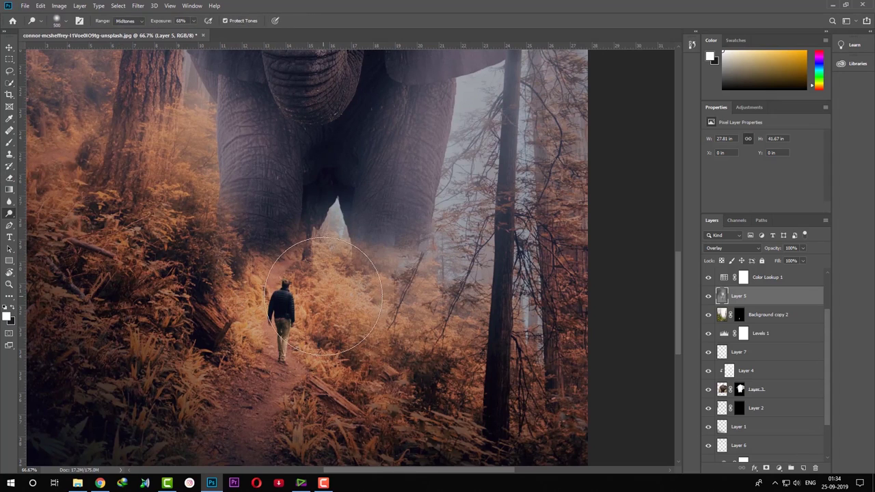
pyautogui.press('[')
pyautogui.press('[')
pyautogui.press('[')
pyautogui.press('[')
pyautogui.press('[')
pyautogui.press('[')
pyautogui.press('[')
pyautogui.press('[')
pyautogui.press('[')
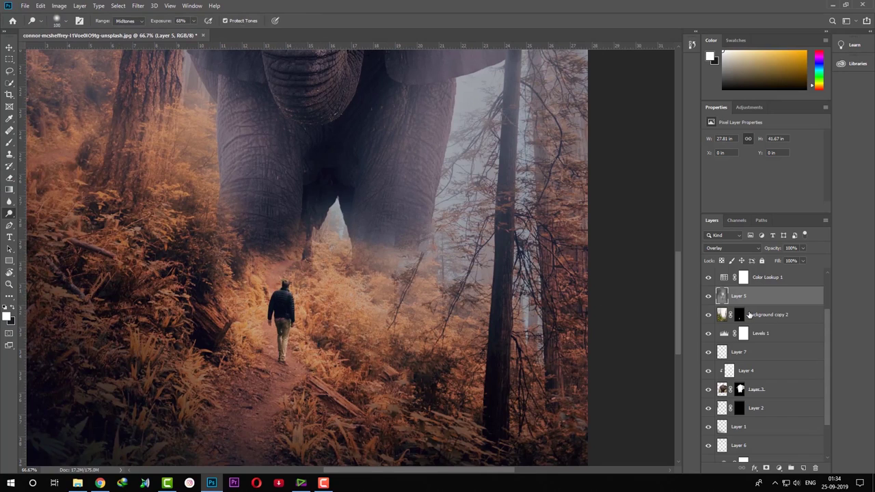
pyautogui.click(799, 319)
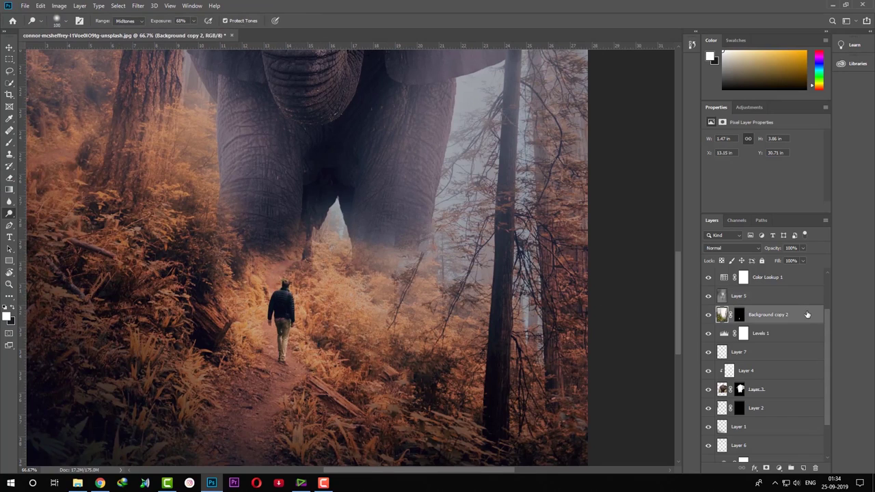
pyautogui.click(803, 468)
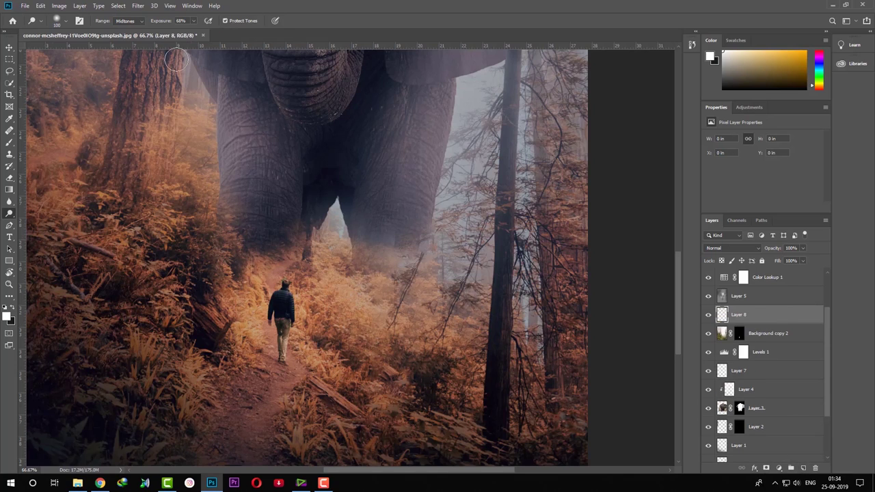
# Step: Set Layer 8 to Overlay, paint light near the man with a size-90 brush, and clip it to Background copy 2
pyautogui.click(731, 247)
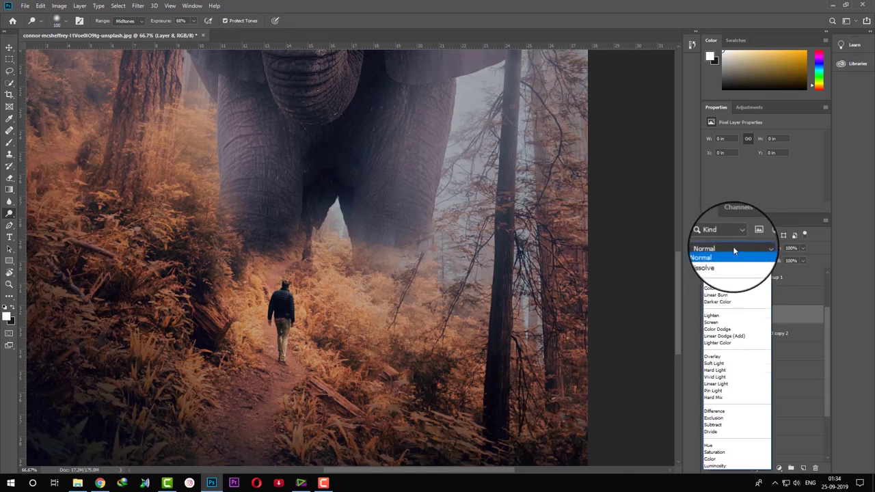
pyautogui.click(720, 358)
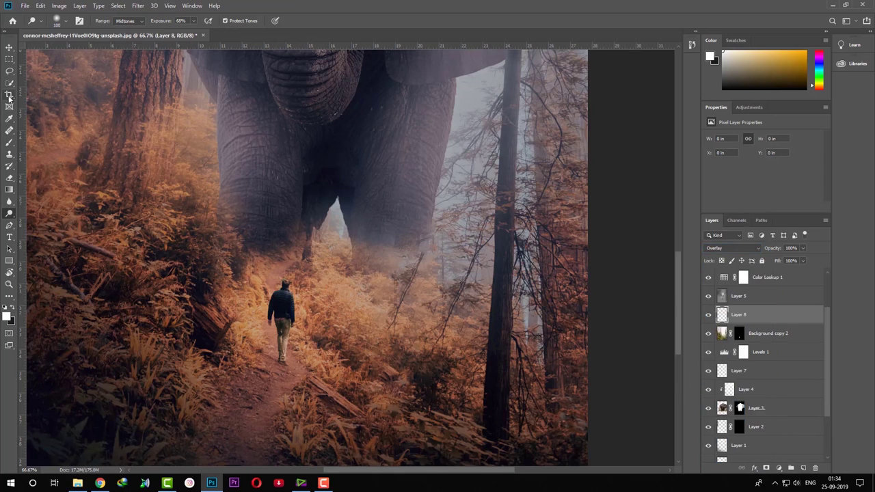
pyautogui.click(9, 142)
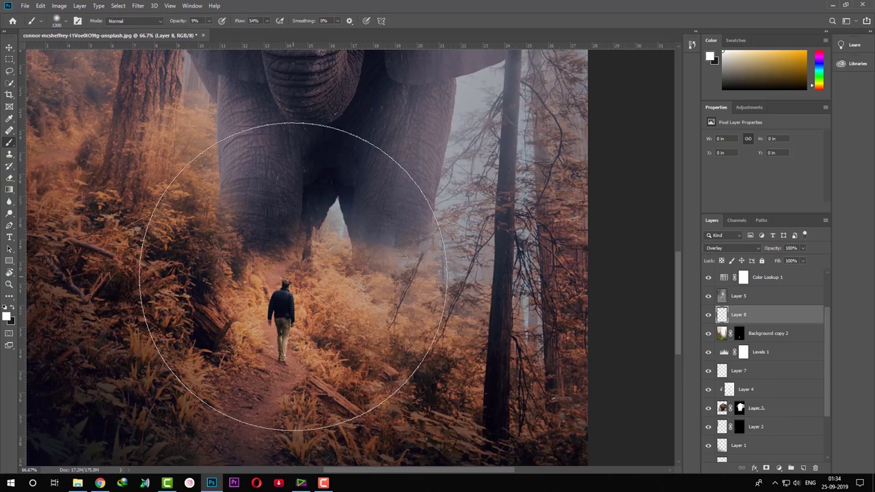
pyautogui.press('[')
pyautogui.press('[')
pyautogui.press('[')
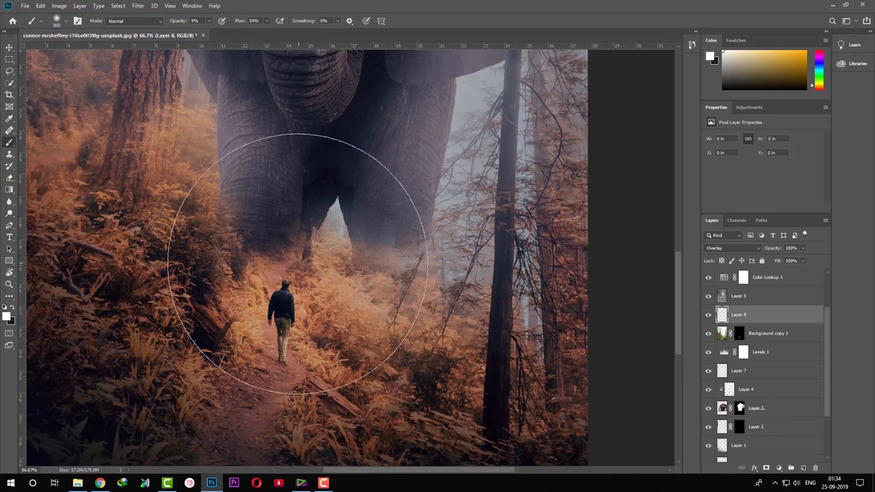
pyautogui.moveTo(294, 263)
pyautogui.mouseDown()
pyautogui.moveTo(295, 287)
pyautogui.moveTo(297, 268)
pyautogui.mouseUp()
pyautogui.write('100')
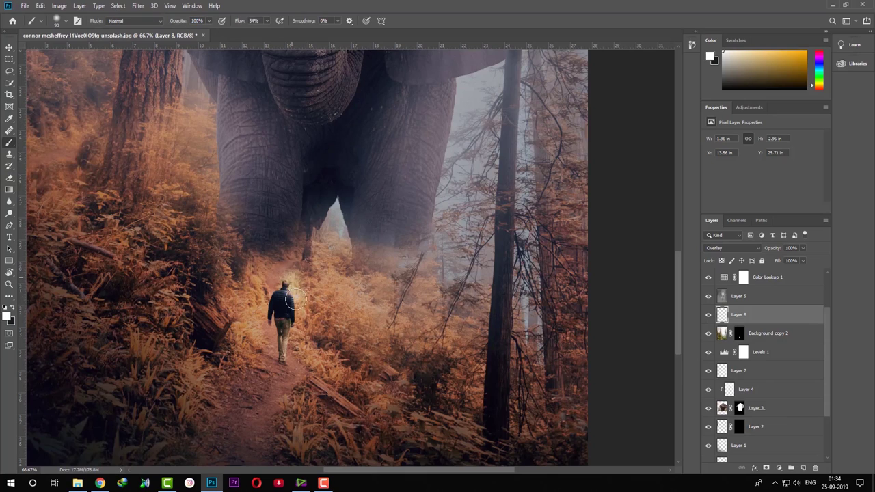
pyautogui.hotkey('ctrl', 'z')
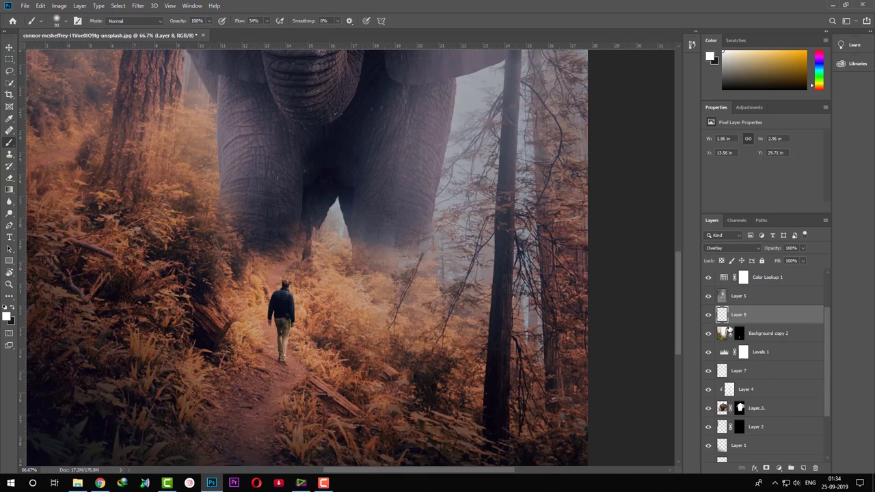
pyautogui.hotkey('ctrl', 'alt', 'g')
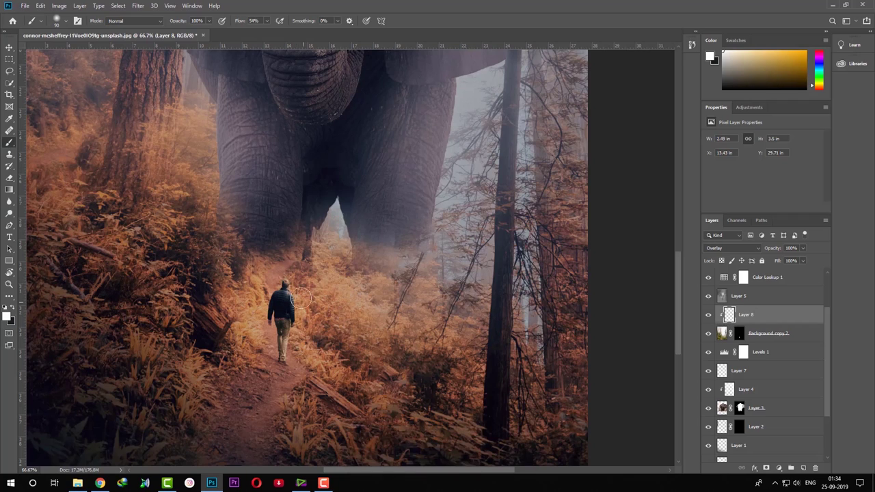
# Step: Brush light onto the walking man, then erase the overlay shading along his body with a smaller eraser
pyautogui.moveTo(297, 284); pyautogui.dragTo(306, 316)
pyautogui.moveTo(287, 272)
pyautogui.mouseDown()
pyautogui.moveTo(255, 315)
pyautogui.moveTo(300, 356)
pyautogui.mouseUp()
pyautogui.scroll(1, 369, 345)
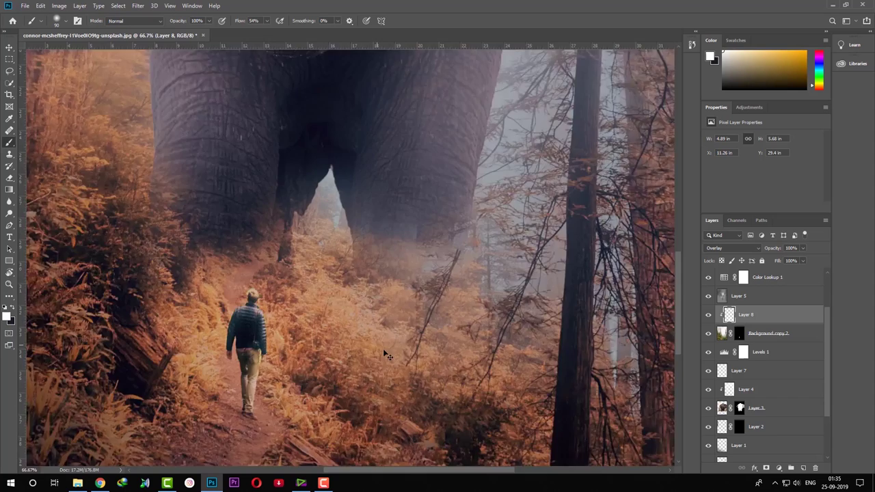
pyautogui.scroll(1, 362, 315)
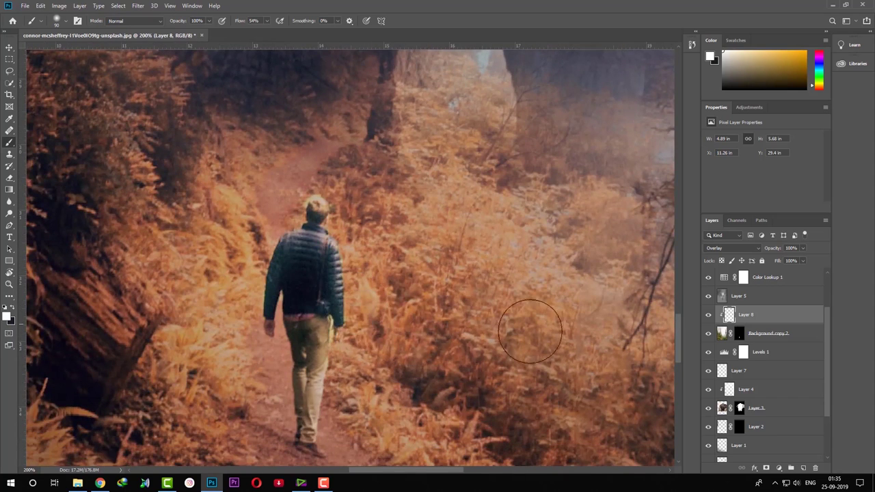
pyautogui.press('e')
pyautogui.press('[')
pyautogui.press('[')
pyautogui.press('[')
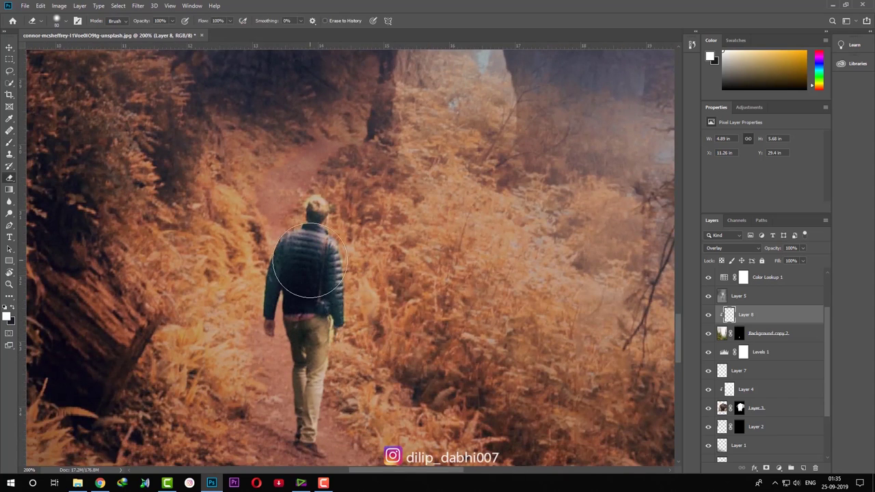
pyautogui.press('[')
pyautogui.press('[')
pyautogui.press('[')
pyautogui.moveTo(303, 251)
pyautogui.mouseDown()
pyautogui.moveTo(312, 289)
pyautogui.moveTo(304, 424)
pyautogui.mouseUp()
# Step: Zoom and pan around the elephant's legs and the man, returning to the Brush
pyautogui.hotkey('ctrl', '-')
pyautogui.hotkey('ctrl', '-')
pyautogui.hotkey('ctrl', '-')
pyautogui.hotkey('ctrl', '-')
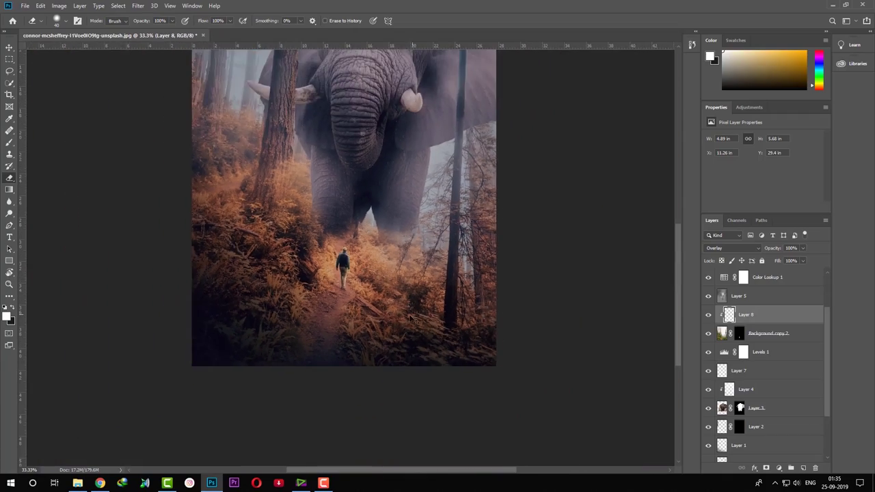
pyautogui.hotkey('ctrl', '-')
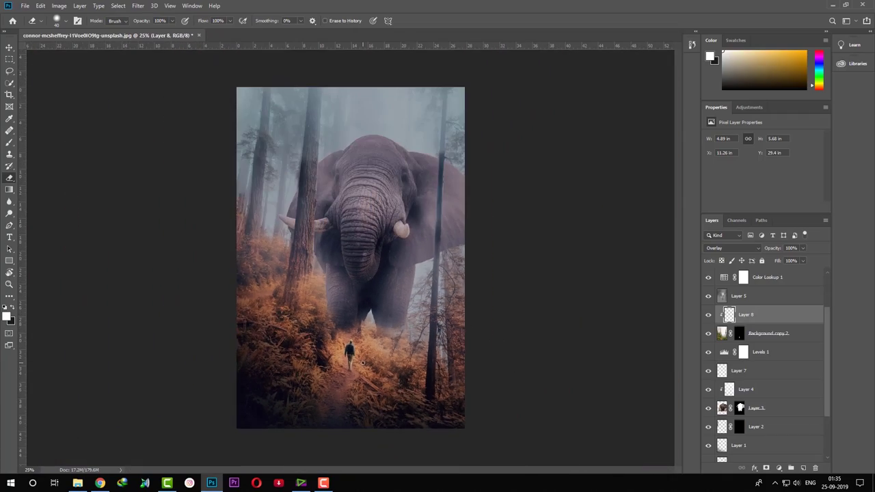
pyautogui.hotkey('ctrl', '+')
pyautogui.hotkey('ctrl', '+')
pyautogui.hotkey('ctrl', '+')
pyautogui.scroll(-5, 362, 363)
pyautogui.scroll(-1, 362, 363)
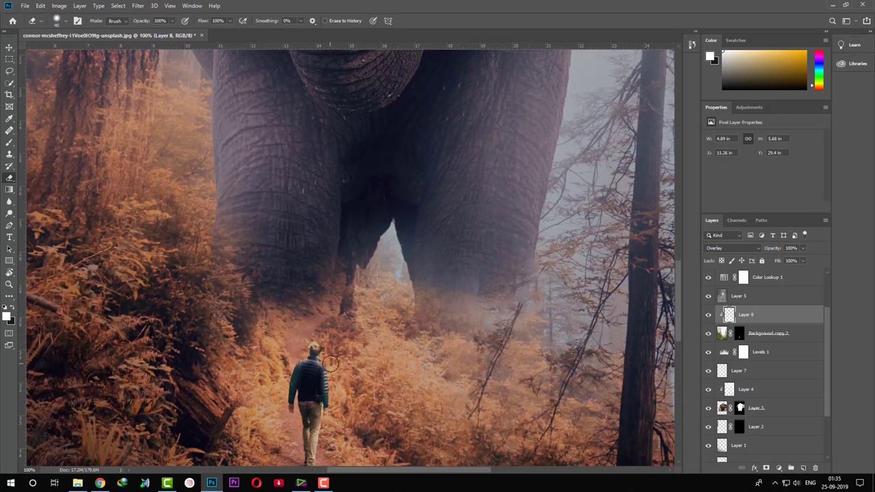
pyautogui.press('b')
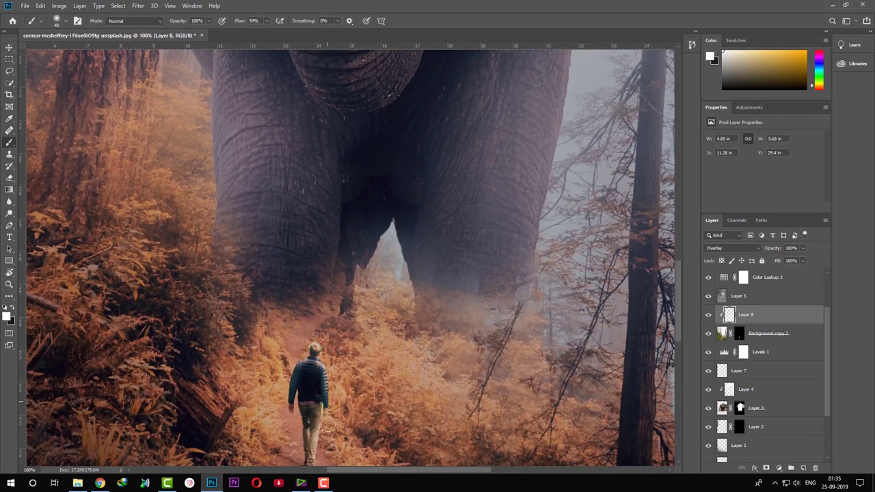
pyautogui.scroll(-2, 333, 377)
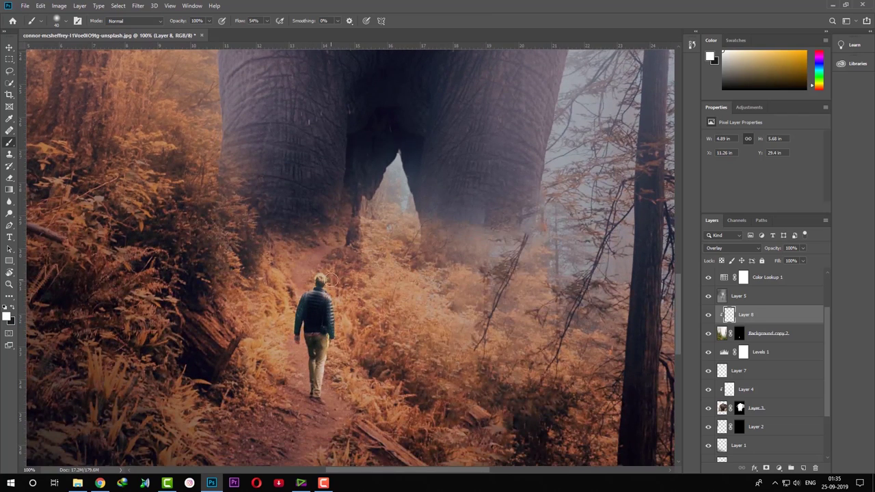
pyautogui.moveTo(345, 282); pyautogui.dragTo(393, 388)
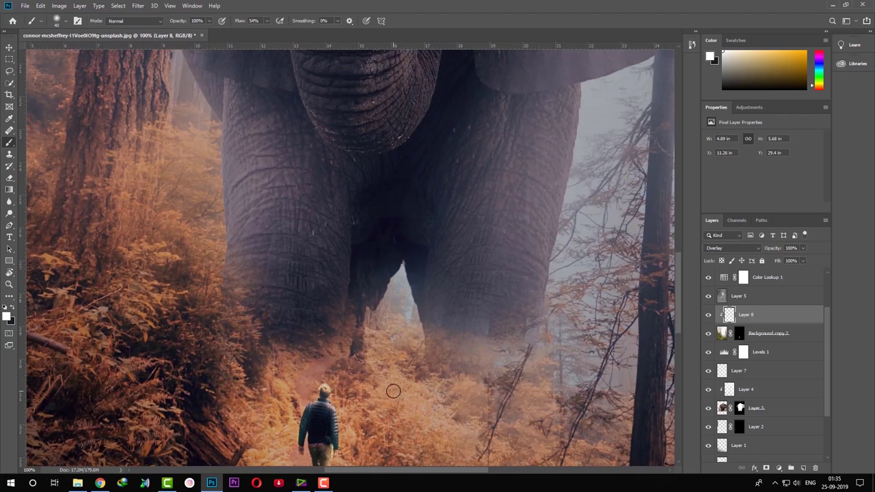
pyautogui.hotkey('ctrl', '-')
pyautogui.hotkey('ctrl', '-')
pyautogui.hotkey('ctrl', '-')
pyautogui.hotkey('ctrl', '-')
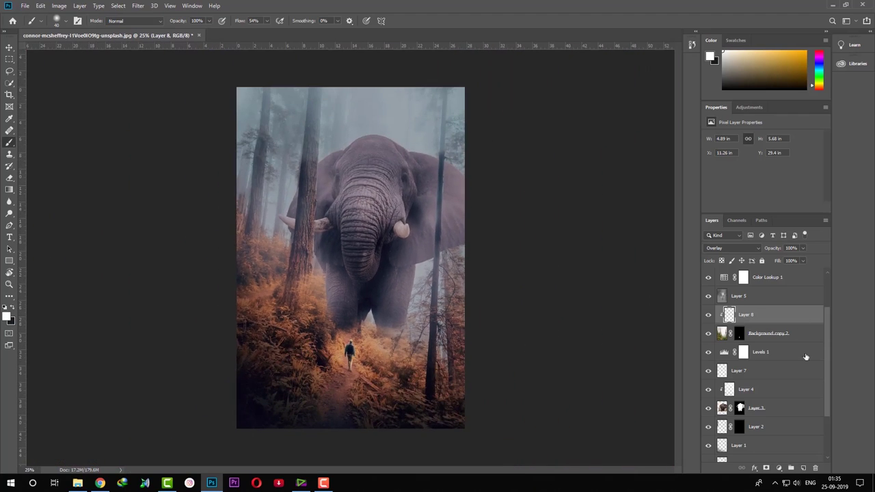
pyautogui.scroll(2, 826, 313)
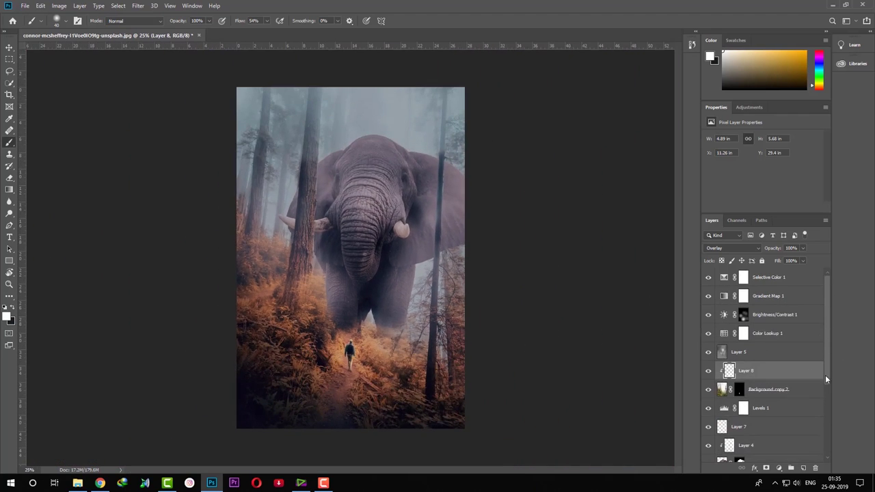
# Step: Add a new empty Layer 9 above Layer 7
pyautogui.scroll(-1, 825, 374)
pyautogui.moveTo(827, 388); pyautogui.dragTo(828, 426)
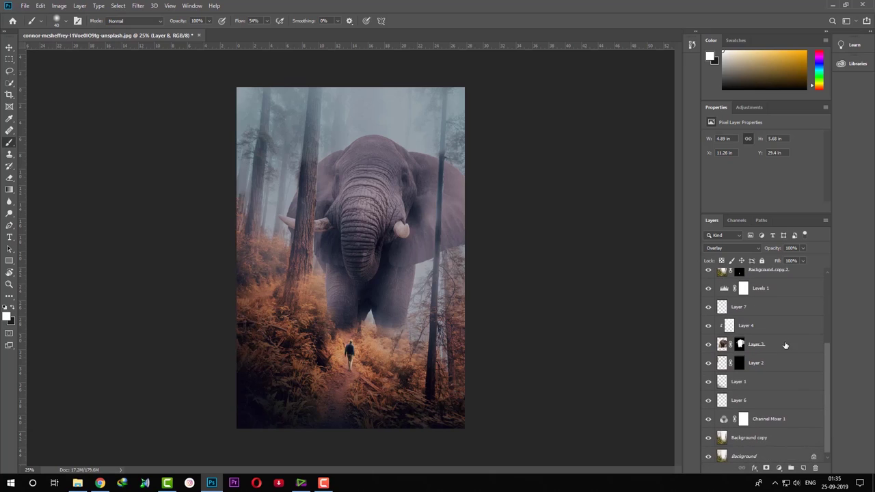
pyautogui.click(785, 343)
pyautogui.click(792, 327)
pyautogui.click(792, 307)
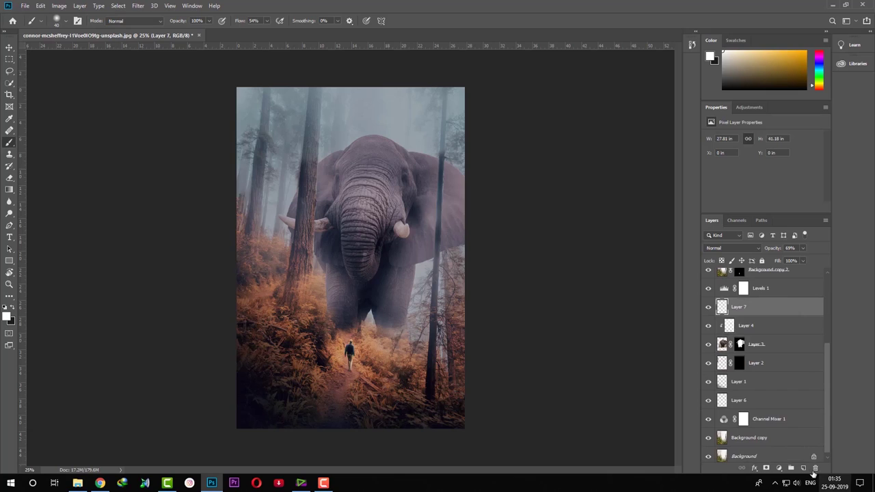
pyautogui.click(802, 467)
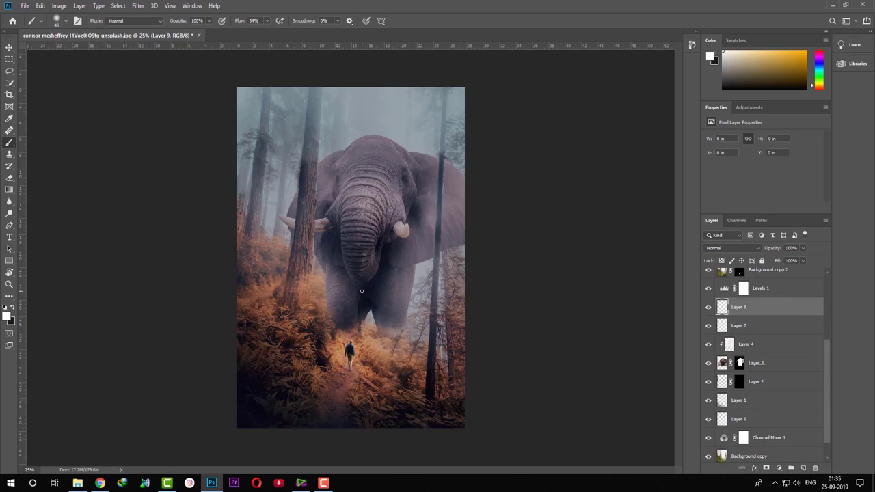
# Step: Set a larger black brush at 30% opacity and discard trial dark strokes around the elephant's legs
pyautogui.press(']')
pyautogui.press(']')
pyautogui.press(']')
pyautogui.click(14, 311)
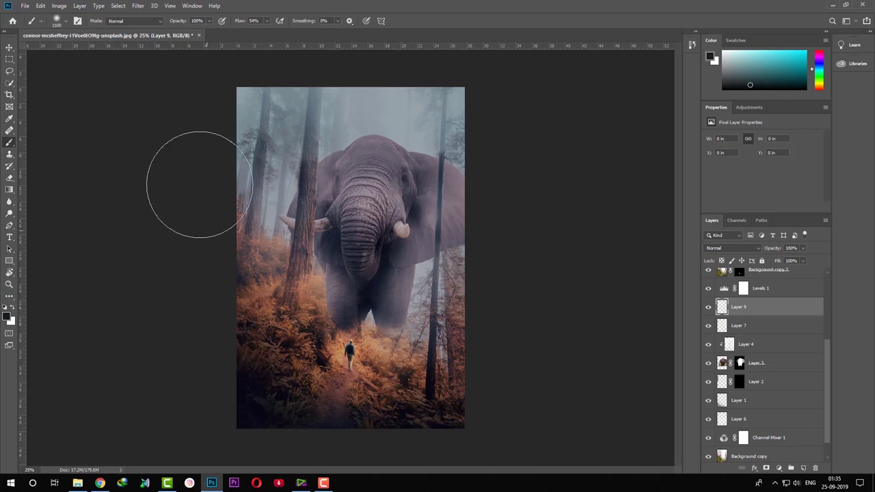
pyautogui.moveTo(181, 21); pyautogui.dragTo(149, 26)
pyautogui.moveTo(371, 306)
pyautogui.mouseDown()
pyautogui.moveTo(351, 303)
pyautogui.moveTo(352, 351)
pyautogui.moveTo(319, 337)
pyautogui.mouseUp()
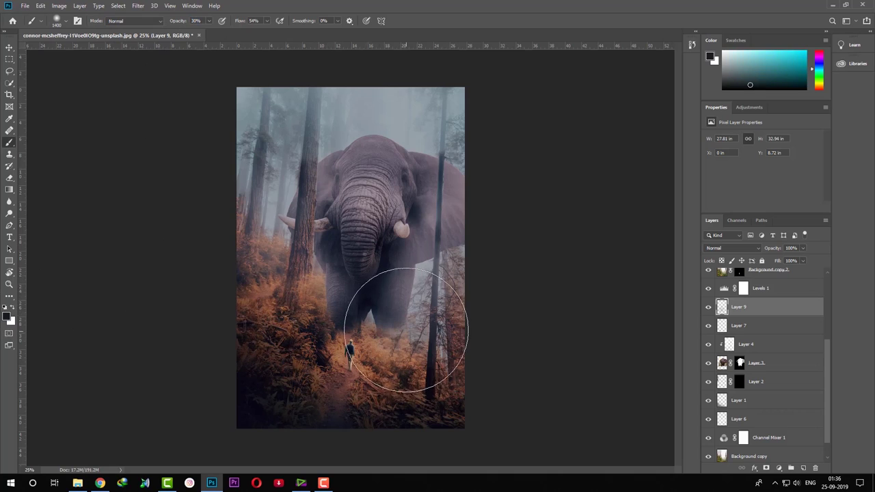
pyautogui.press('[')
pyautogui.press('[')
pyautogui.hotkey('ctrl', 'z')
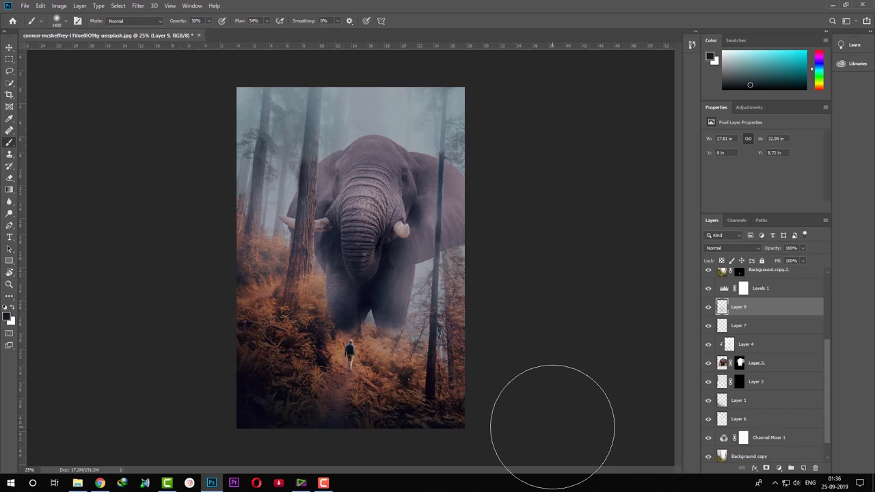
pyautogui.hotkey('ctrl', 'z')
pyautogui.hotkey('ctrl', 'z')
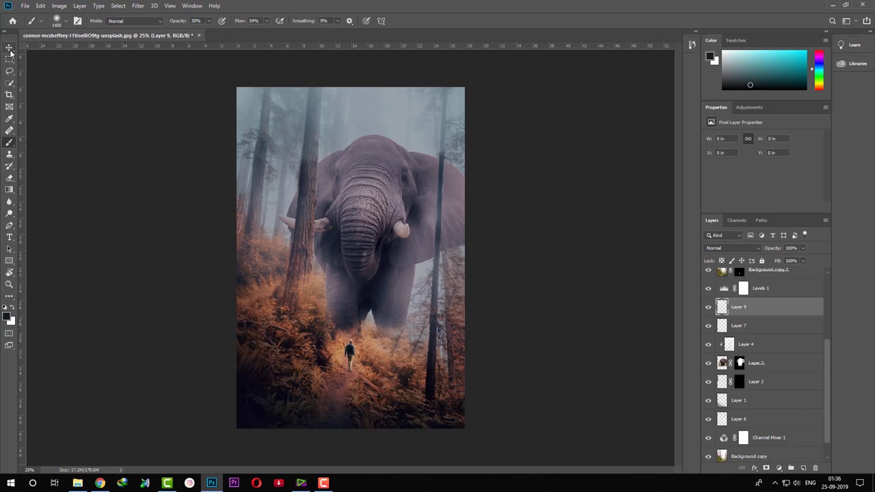
pyautogui.click(10, 48)
pyautogui.moveTo(828, 361); pyautogui.dragTo(833, 271)
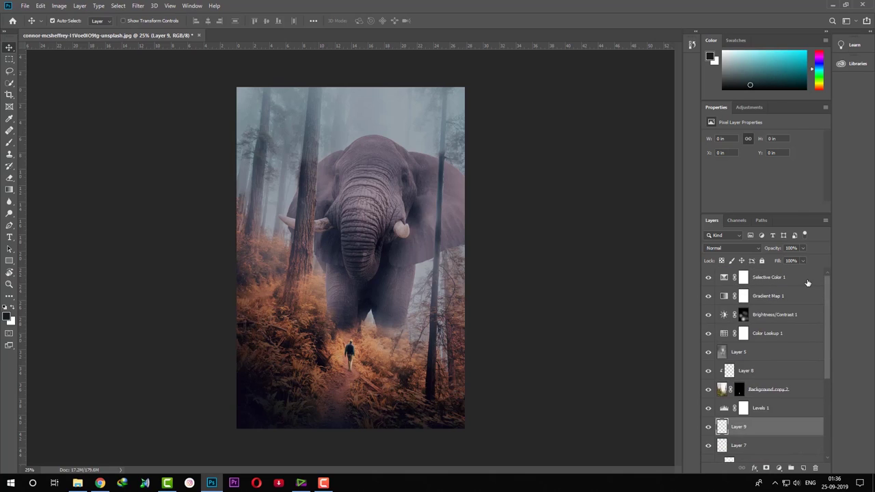
# Step: Add a Curves adjustment layer above Selective Color 1 and raise the RGB midtones
pyautogui.click(807, 282)
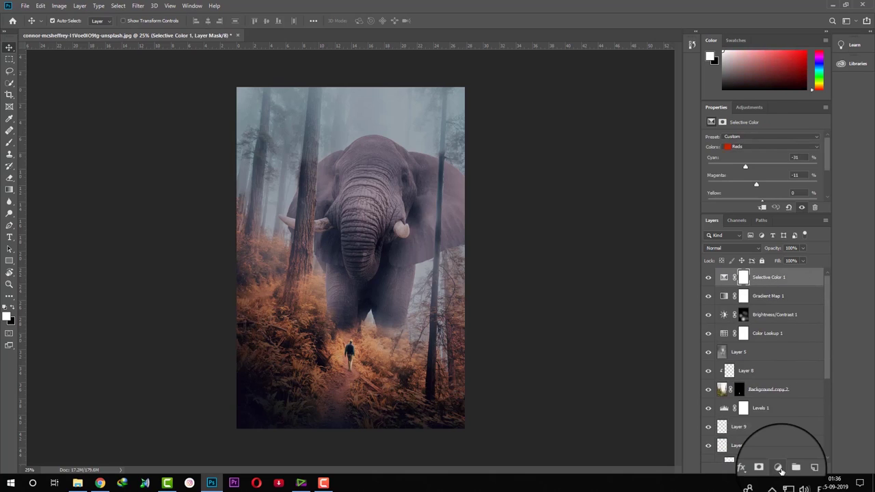
pyautogui.click(779, 469)
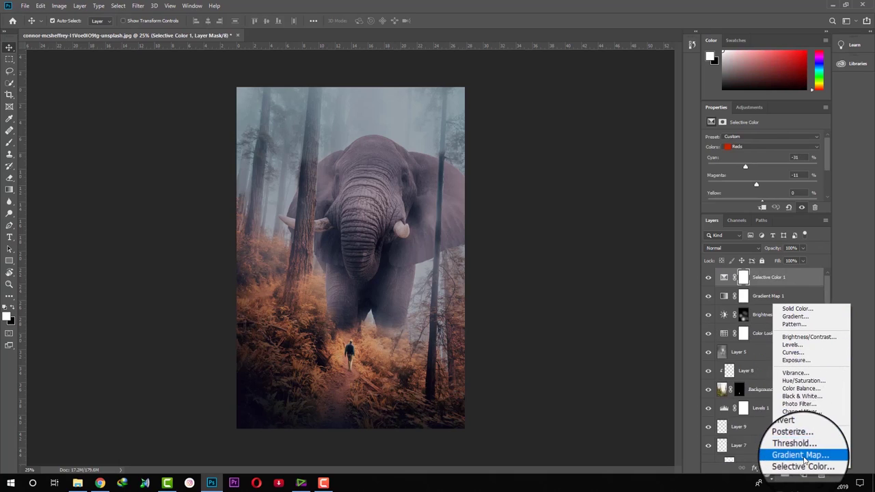
pyautogui.click(794, 352)
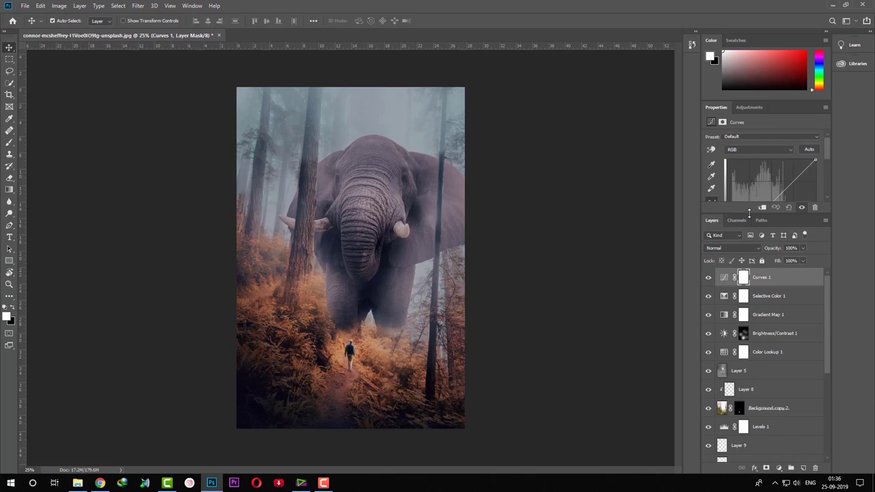
pyautogui.moveTo(748, 214); pyautogui.dragTo(748, 309)
pyautogui.moveTo(776, 196); pyautogui.dragTo(773, 198)
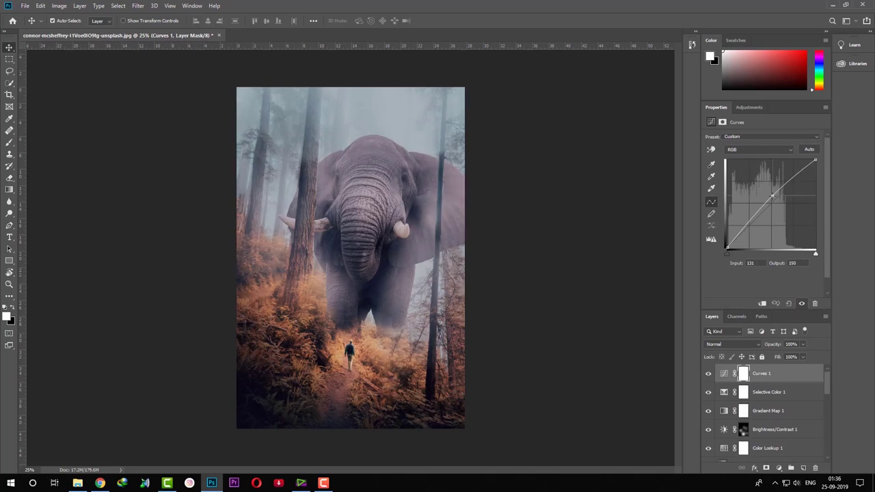
# Step: On the Red curve, lift the shadows and lower the highlights and midtones toward cyan
pyautogui.click(758, 149)
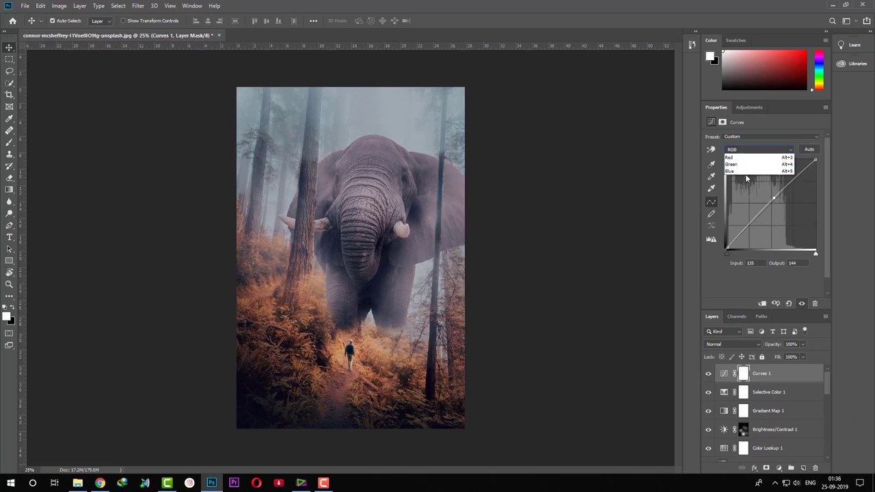
pyautogui.moveTo(731, 243); pyautogui.dragTo(726, 241)
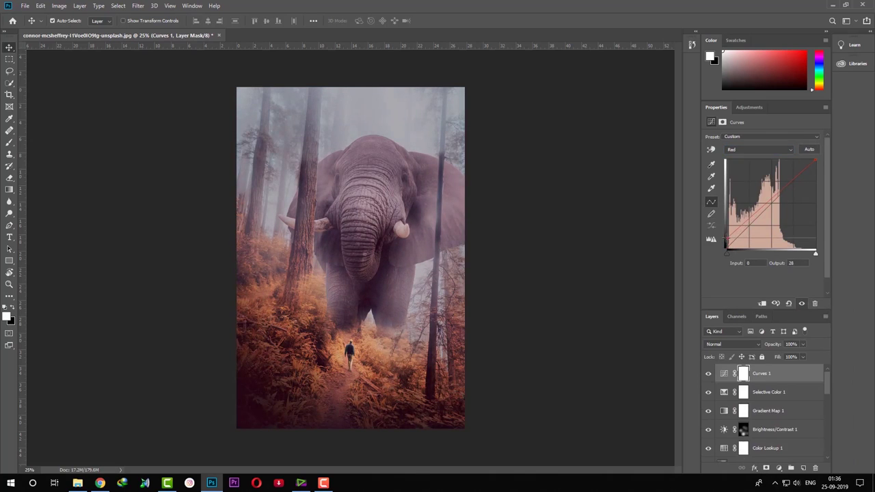
pyautogui.moveTo(814, 159); pyautogui.dragTo(816, 168)
pyautogui.moveTo(771, 205); pyautogui.dragTo(772, 212)
# Step: Move the Green black point inward, lower green highlights and midtones, and move the Blue black point inward
pyautogui.click(747, 150)
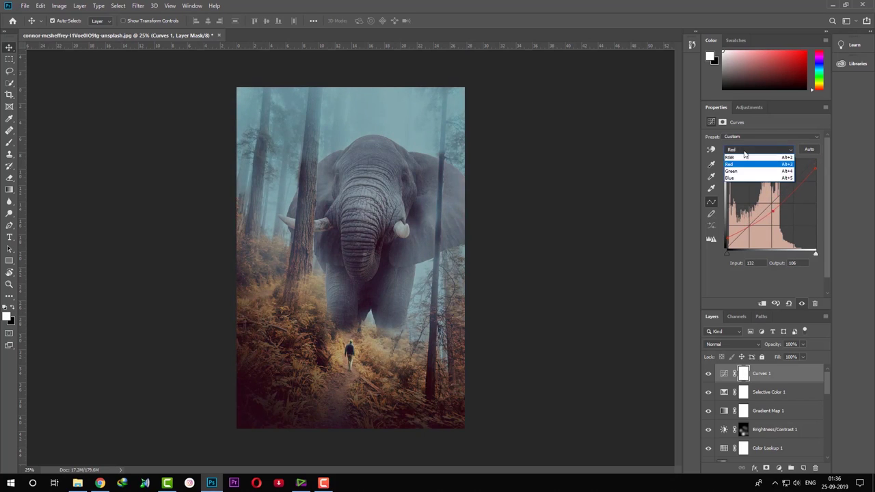
pyautogui.click(731, 168)
pyautogui.moveTo(727, 247); pyautogui.dragTo(730, 239)
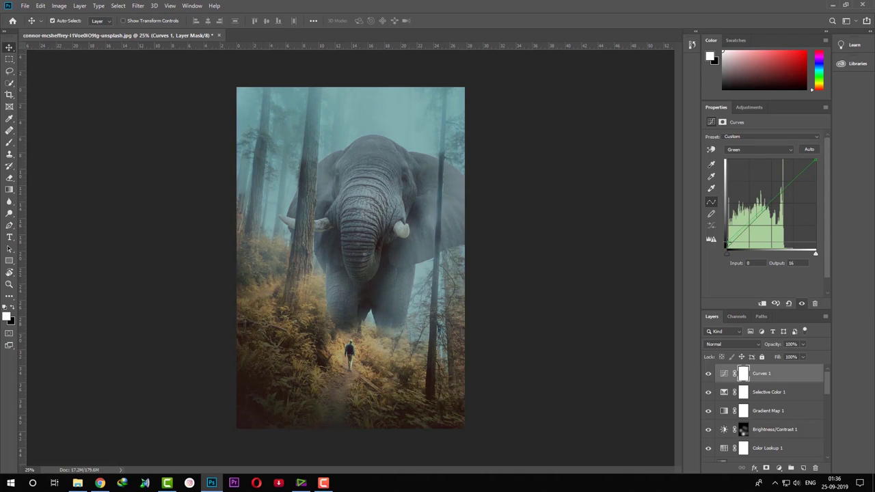
pyautogui.moveTo(815, 160); pyautogui.dragTo(814, 167)
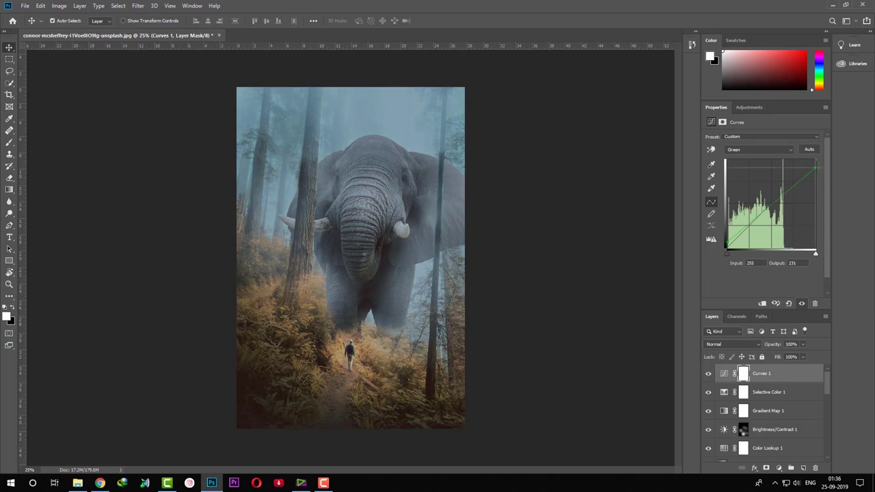
pyautogui.moveTo(765, 204)
pyautogui.mouseDown()
pyautogui.moveTo(769, 215)
pyautogui.moveTo(767, 206)
pyautogui.mouseUp()
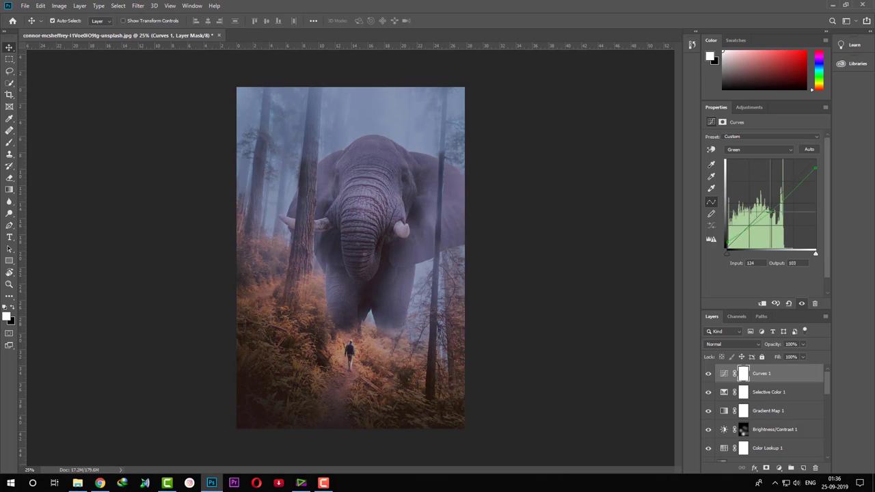
pyautogui.click(752, 149)
pyautogui.click(745, 177)
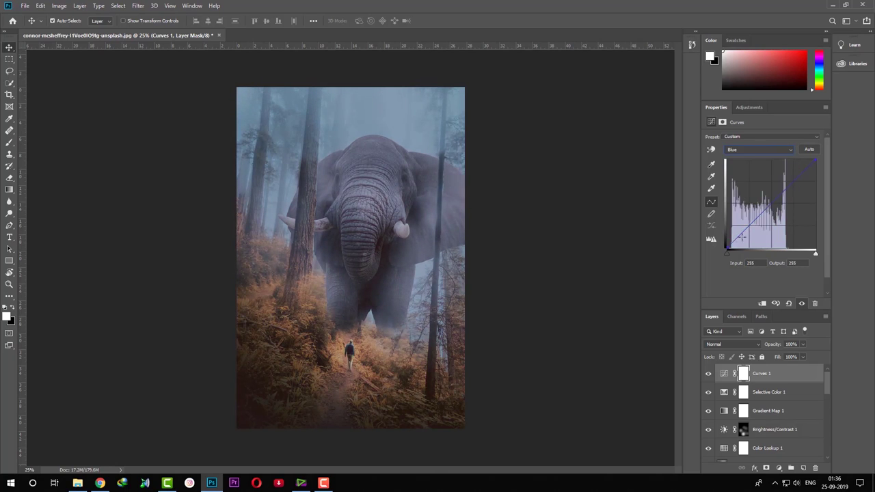
pyautogui.moveTo(730, 245); pyautogui.dragTo(732, 251)
# Step: Add a Levels adjustment layer and brighten the Blue channel highlights
pyautogui.click(779, 467)
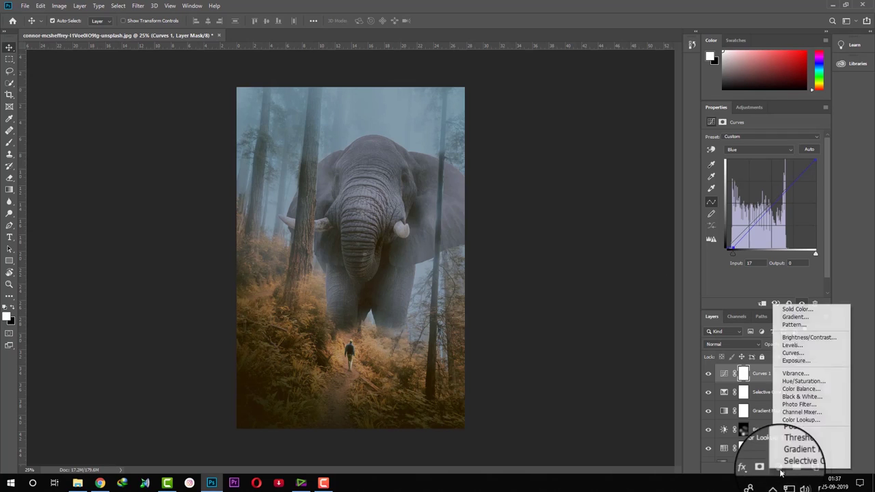
pyautogui.click(811, 345)
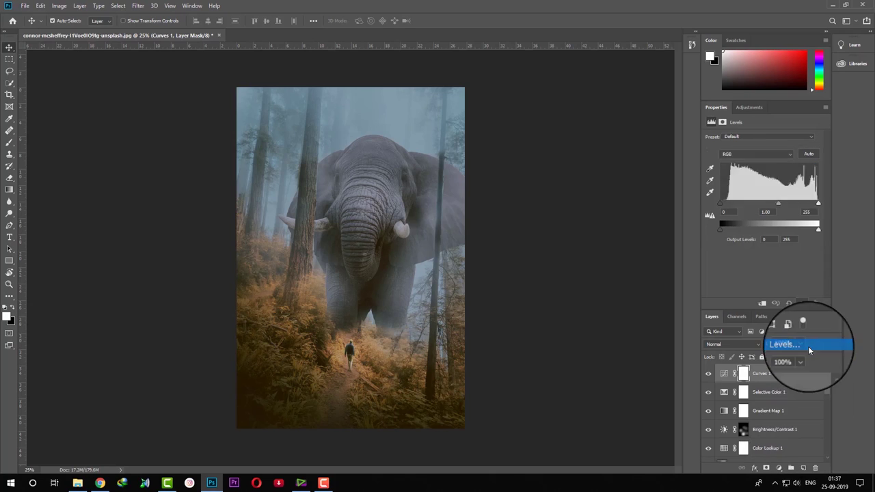
pyautogui.click(738, 154)
pyautogui.click(734, 183)
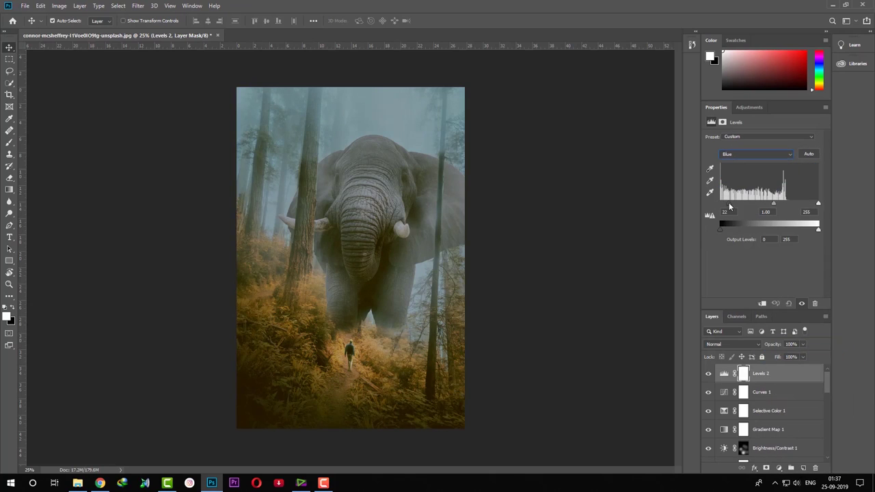
pyautogui.moveTo(818, 204); pyautogui.dragTo(723, 205)
# Step: Lift the Red channel black input to about 19
pyautogui.click(757, 153)
pyautogui.click(734, 166)
pyautogui.moveTo(818, 204); pyautogui.dragTo(809, 204)
pyautogui.hotkey('ctrl', 'z')
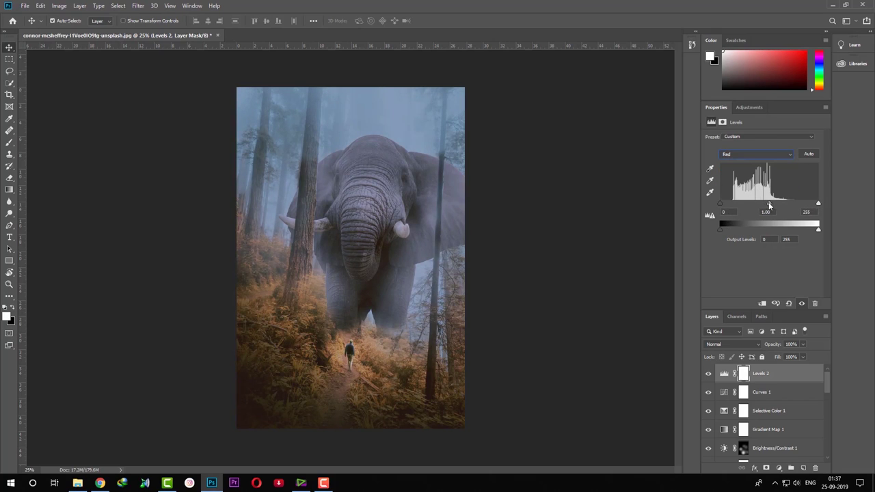
pyautogui.moveTo(719, 204); pyautogui.dragTo(728, 204)
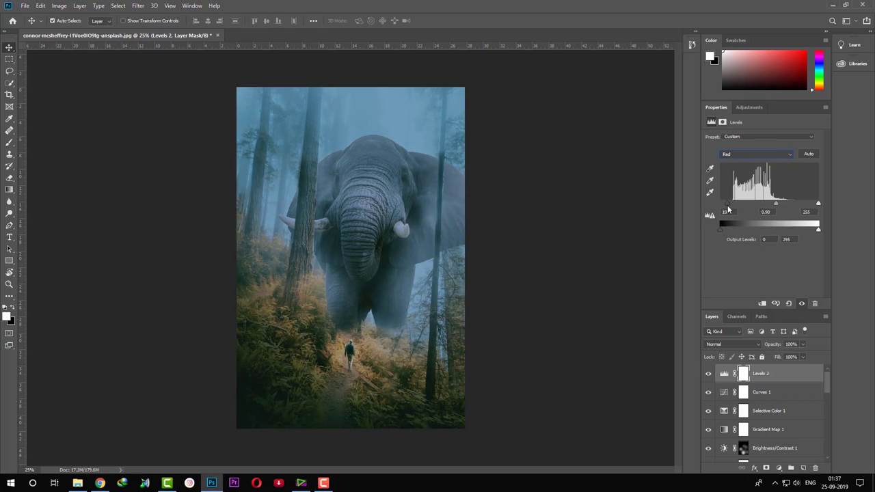
# Step: Set the Green channel black input to 15 and output white to 246
pyautogui.click(730, 154)
pyautogui.click(726, 183)
pyautogui.click(751, 154)
pyautogui.click(725, 176)
pyautogui.moveTo(722, 204); pyautogui.dragTo(813, 205)
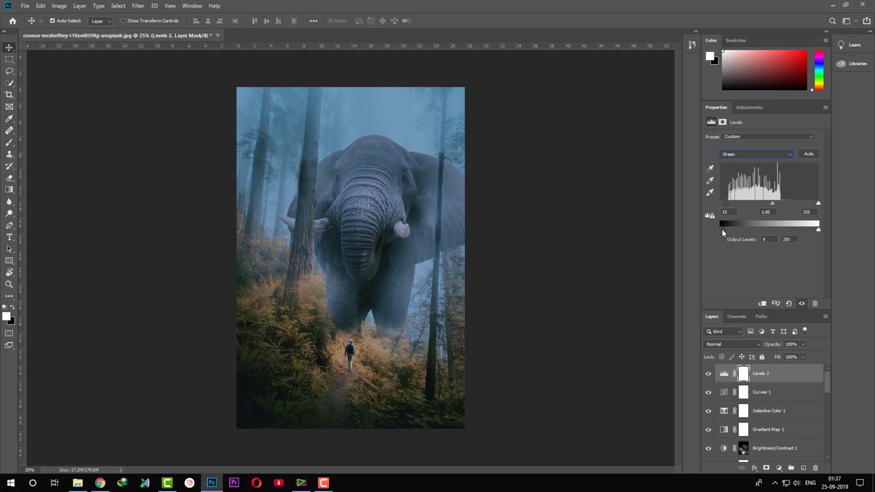
pyautogui.moveTo(818, 231); pyautogui.dragTo(815, 232)
# Step: Return the Levels adjustment to the combined RGB channel
pyautogui.click(756, 154)
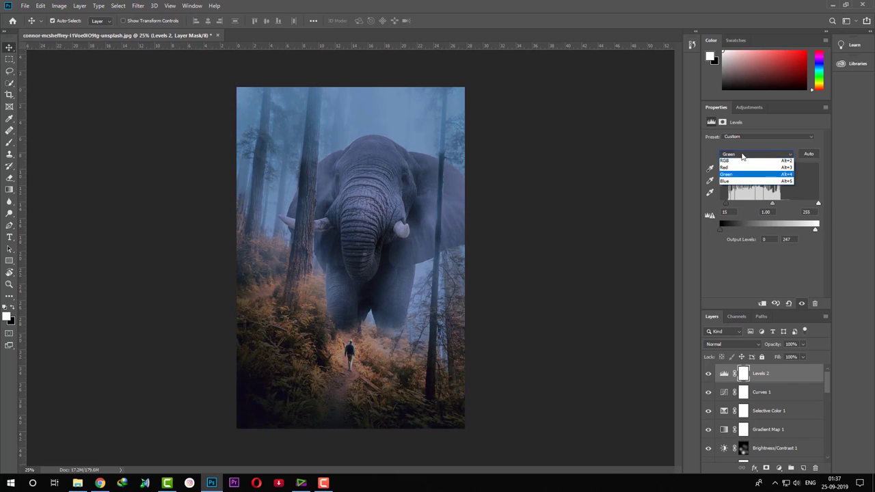
pyautogui.click(728, 194)
pyautogui.click(756, 154)
pyautogui.click(728, 170)
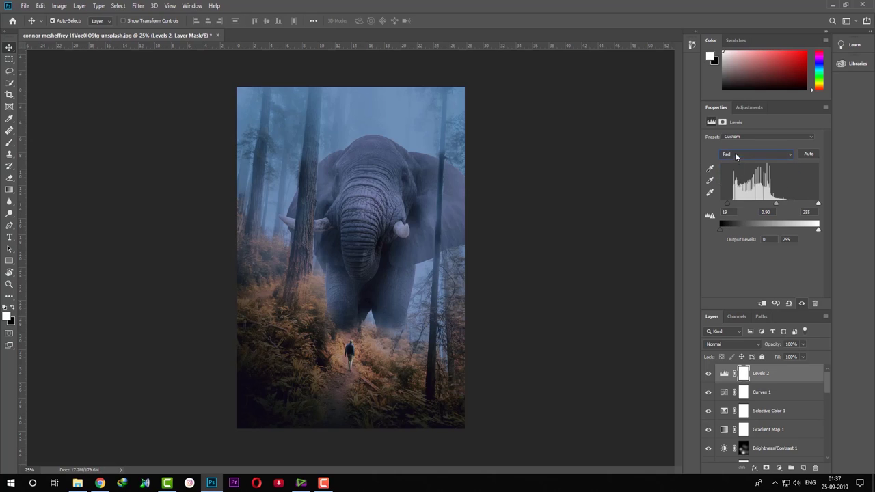
pyautogui.click(756, 154)
pyautogui.click(729, 163)
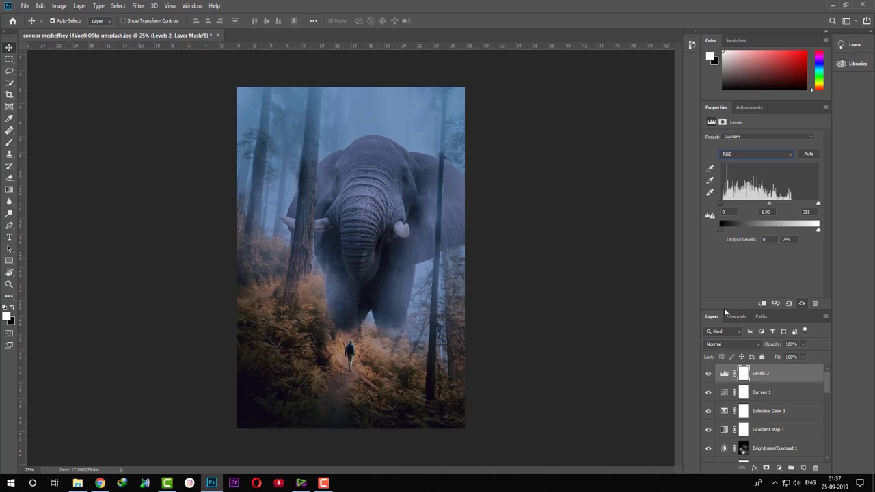
# Step: Create Color Balance 1 with midtones Cyan-Red +12, Magenta-Green +19, Yellow-Blue -4
pyautogui.click(779, 467)
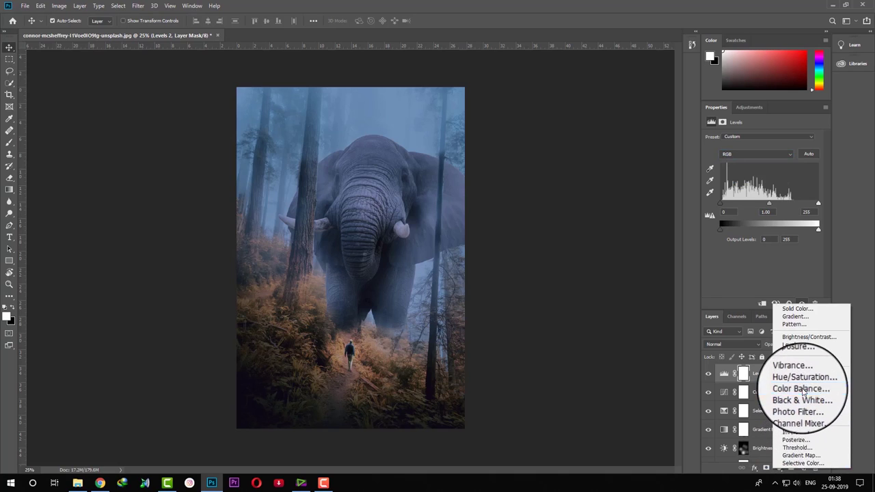
pyautogui.click(800, 383)
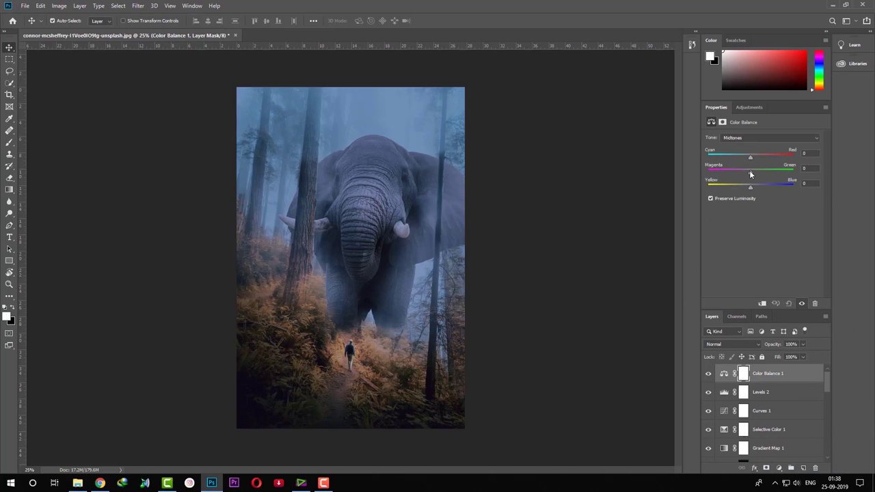
pyautogui.moveTo(749, 170)
pyautogui.mouseDown()
pyautogui.moveTo(758, 173)
pyautogui.moveTo(750, 157)
pyautogui.mouseUp()
pyautogui.moveTo(750, 189); pyautogui.dragTo(755, 189)
pyautogui.moveTo(829, 390)
pyautogui.mouseDown()
pyautogui.moveTo(831, 437)
pyautogui.moveTo(833, 364)
pyautogui.mouseUp()
# Step: Stamp visible layers into Layer 10 and set Camera Raw Temperature −8 and Contrast +10
pyautogui.hotkey('ctrl', 'alt', 'shift', 'e')
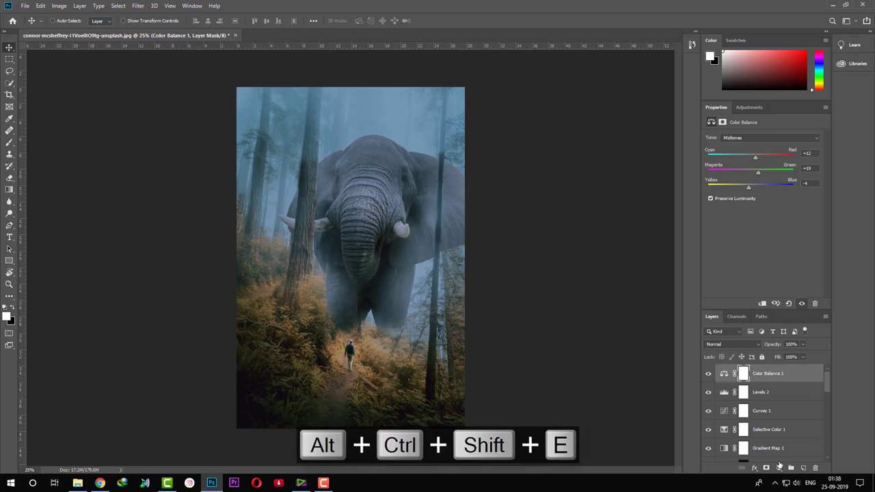
pyautogui.click(138, 6)
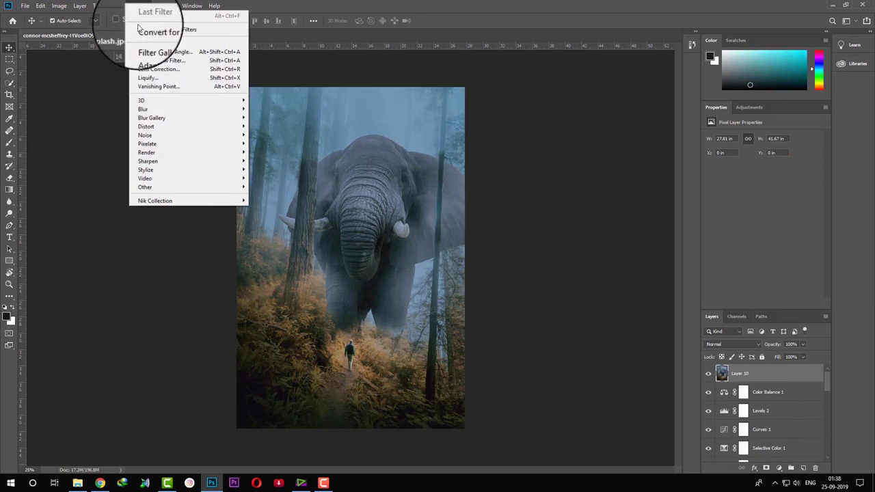
pyautogui.click(182, 64)
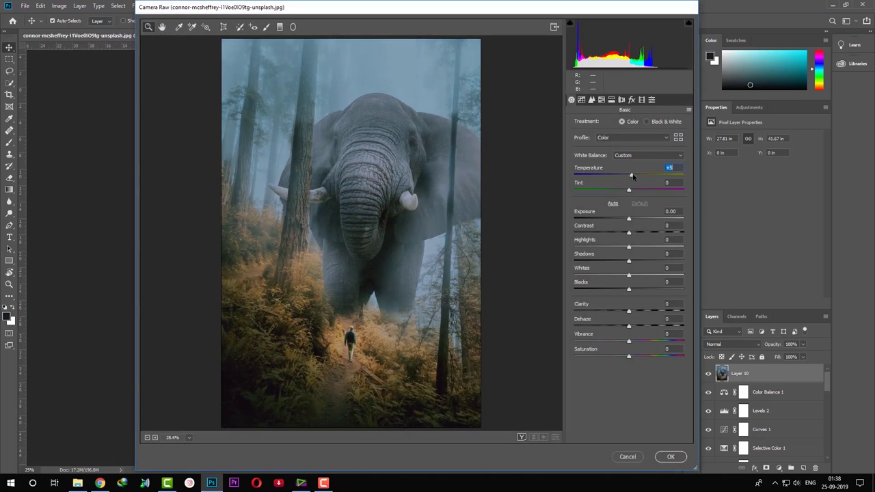
pyautogui.moveTo(628, 175); pyautogui.dragTo(624, 176)
pyautogui.moveTo(629, 232)
pyautogui.mouseDown()
pyautogui.moveTo(645, 262)
pyautogui.moveTo(597, 275)
pyautogui.moveTo(634, 288)
pyautogui.moveTo(639, 312)
pyautogui.moveTo(624, 342)
pyautogui.mouseUp()
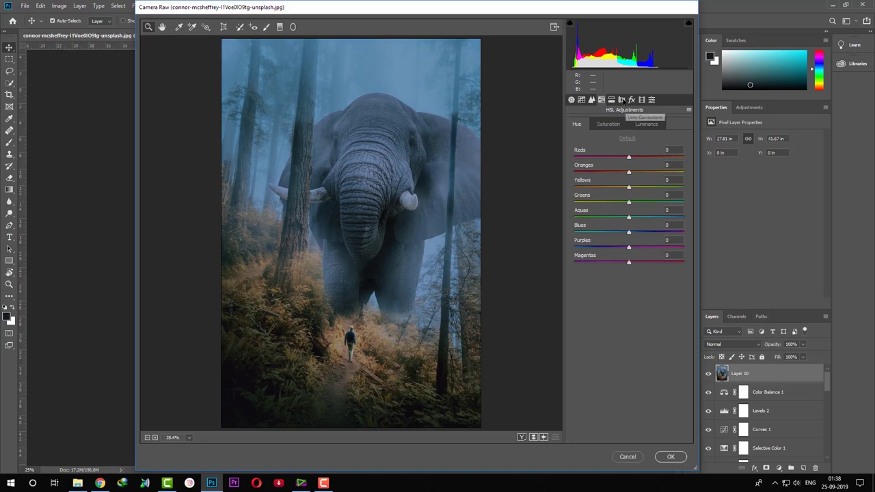
# Step: Add a -10 edge vignette and grain of 5 in Camera Raw Effects
pyautogui.click(631, 100)
pyautogui.moveTo(628, 220); pyautogui.dragTo(622, 220)
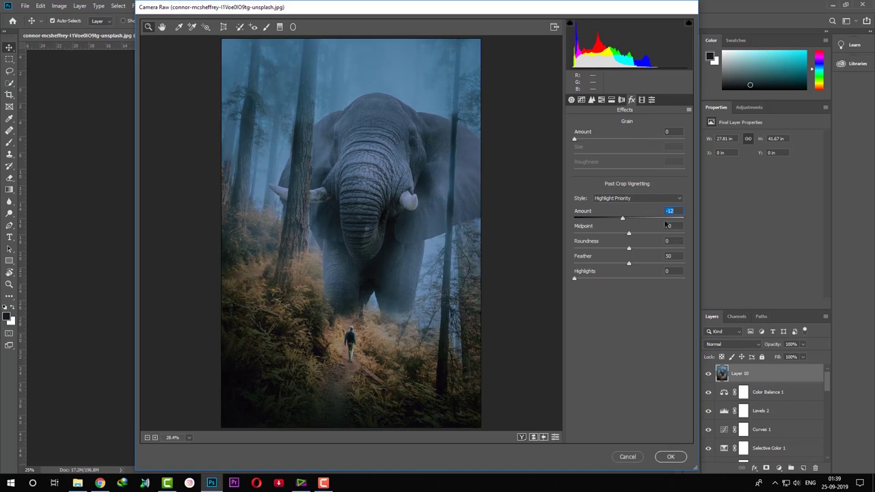
pyautogui.moveTo(574, 139); pyautogui.dragTo(581, 137)
pyautogui.click(591, 100)
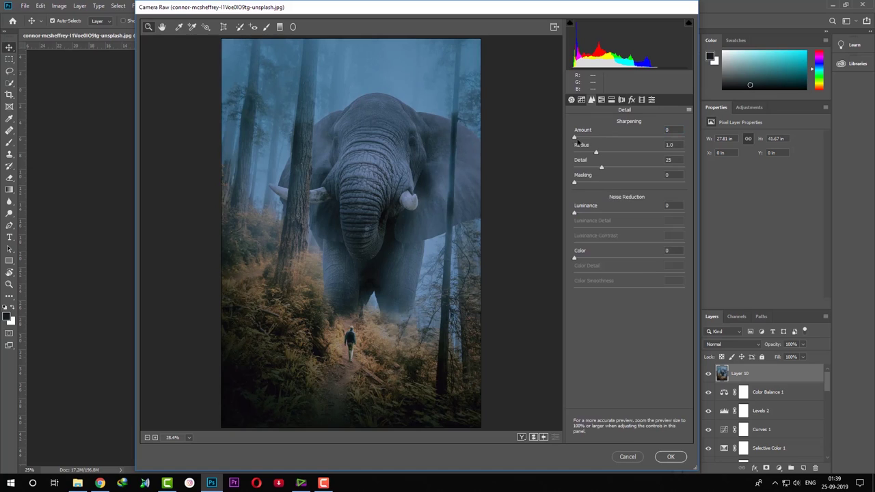
pyautogui.click(622, 100)
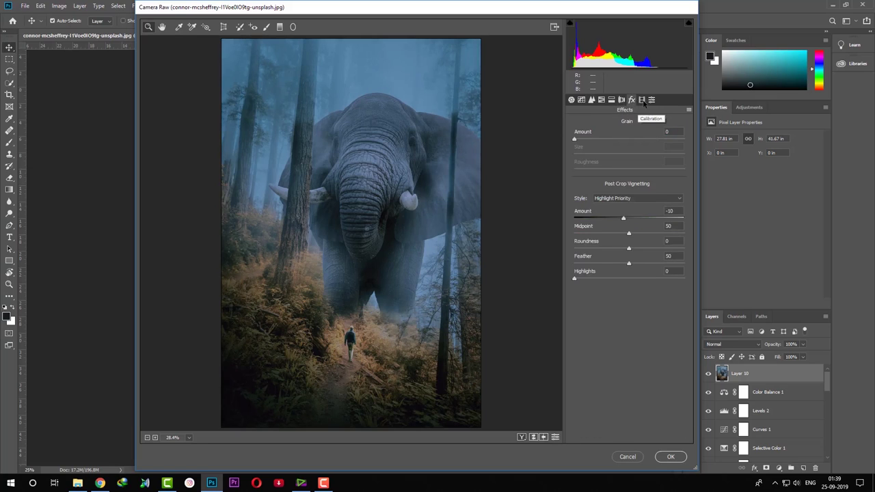
pyautogui.click(641, 100)
# Step: Shift the Calibration blue primary hue toward teal and lower its saturation
pyautogui.click(649, 272)
pyautogui.moveTo(649, 272)
pyautogui.mouseDown()
pyautogui.moveTo(667, 271)
pyautogui.moveTo(605, 274)
pyautogui.moveTo(614, 275)
pyautogui.mouseUp()
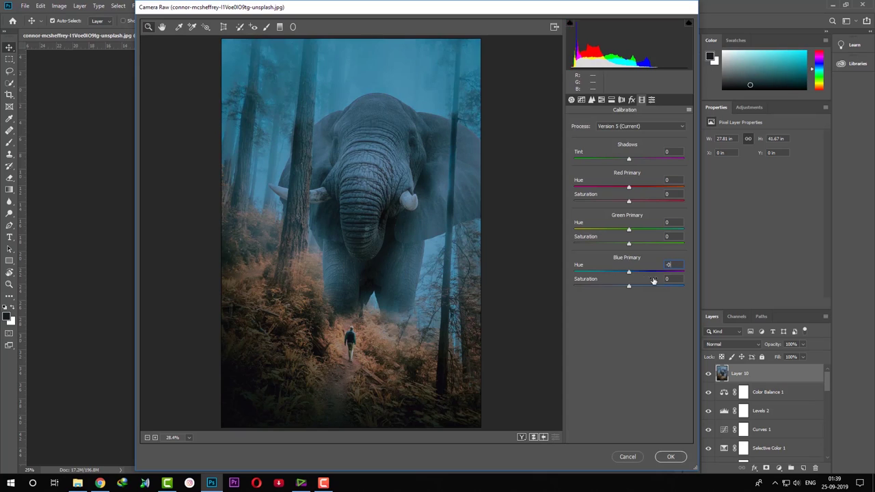
pyautogui.click(608, 285)
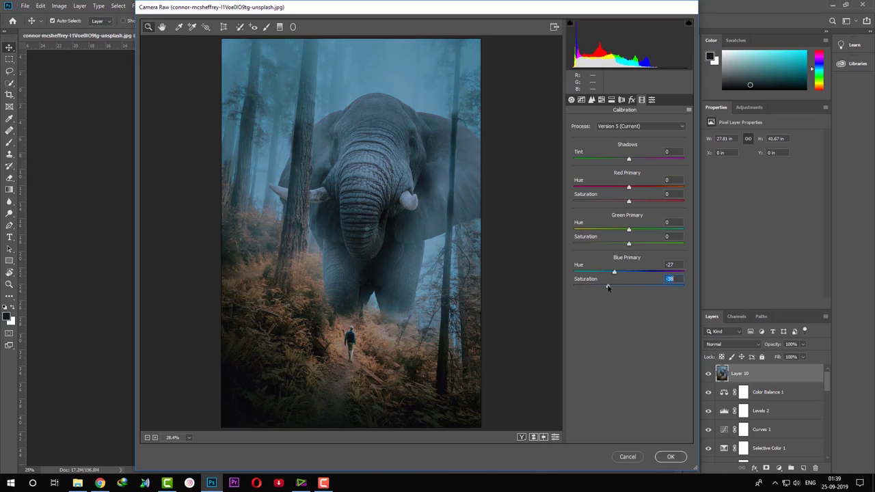
pyautogui.moveTo(609, 287); pyautogui.dragTo(610, 286)
pyautogui.click(610, 272)
# Step: Reset the green primary hue, saturation and blue hue to zero, then apply Camera Raw
pyautogui.moveTo(631, 230)
pyautogui.mouseDown()
pyautogui.moveTo(649, 235)
pyautogui.moveTo(596, 237)
pyautogui.moveTo(637, 247)
pyautogui.mouseUp()
pyautogui.doubleClick(664, 239)
pyautogui.doubleClick(669, 222)
pyautogui.doubleClick(668, 264)
pyautogui.click(612, 285)
pyautogui.click(670, 457)
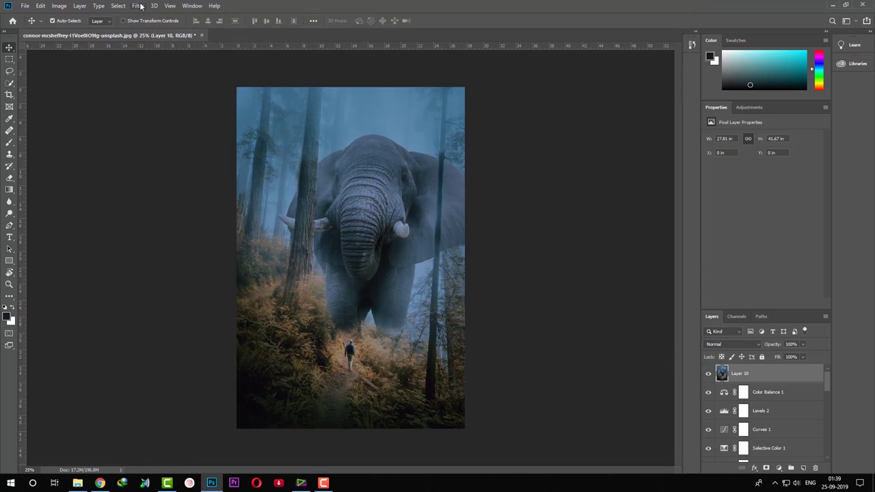
# Step: Create Color Lookup 2 with the Moonlight.3DL LUT, Soft Light blend, 20% opacity
pyautogui.click(779, 469)
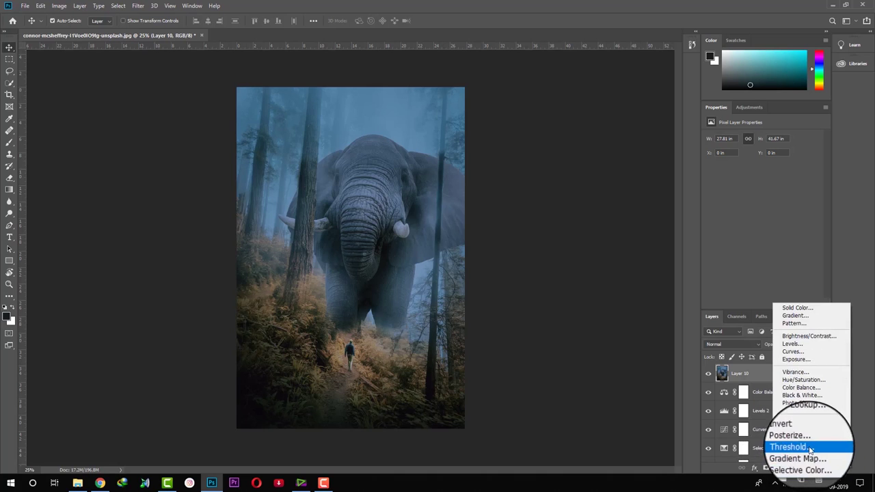
pyautogui.click(800, 420)
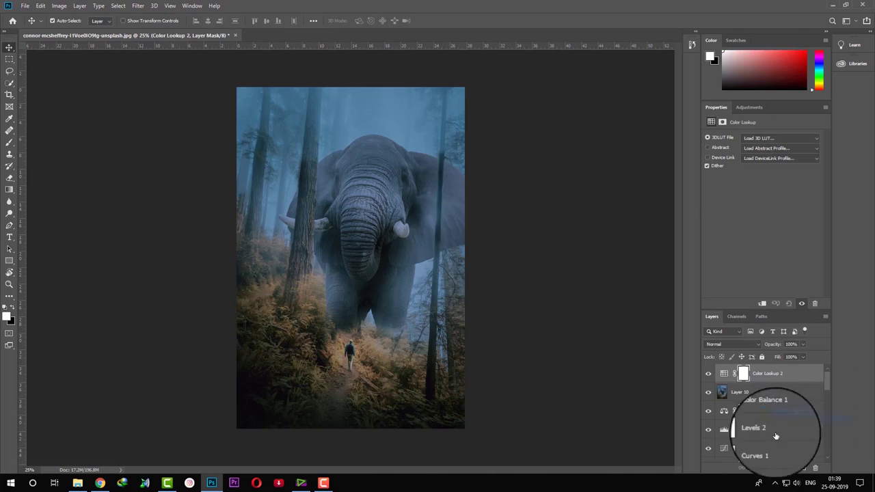
pyautogui.click(774, 137)
pyautogui.click(733, 276)
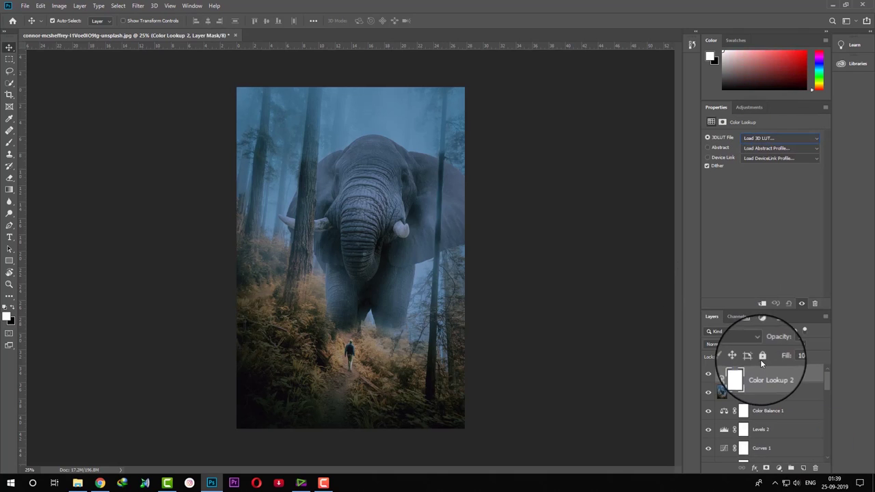
pyautogui.click(779, 138)
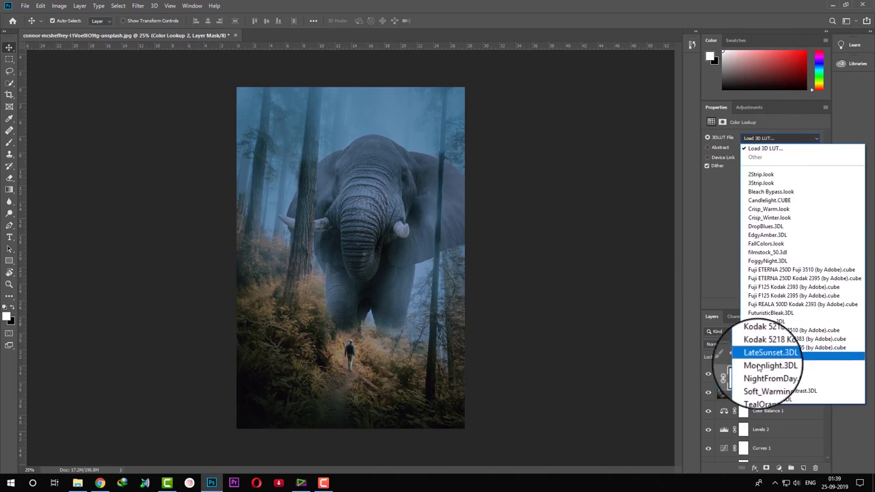
pyautogui.click(765, 365)
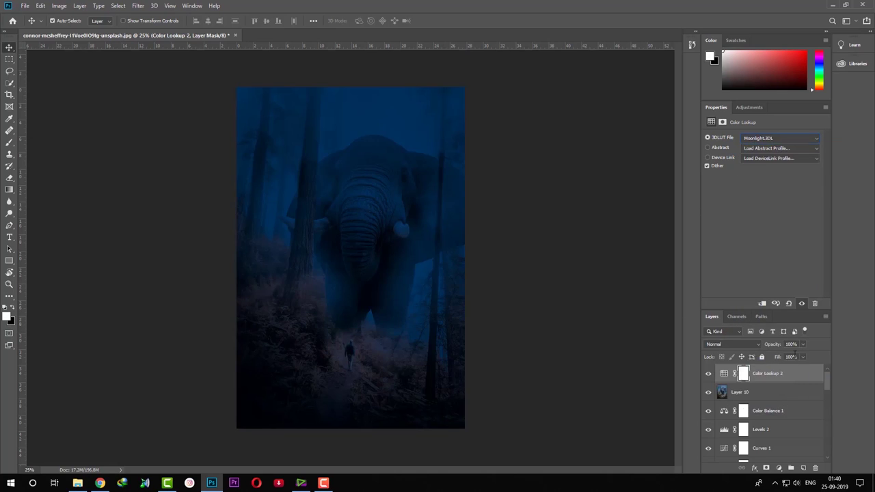
pyautogui.click(732, 343)
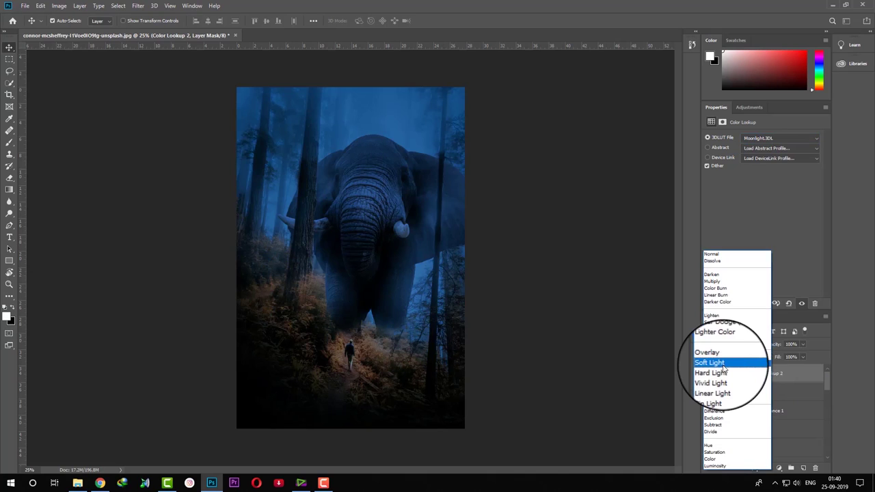
pyautogui.click(722, 368)
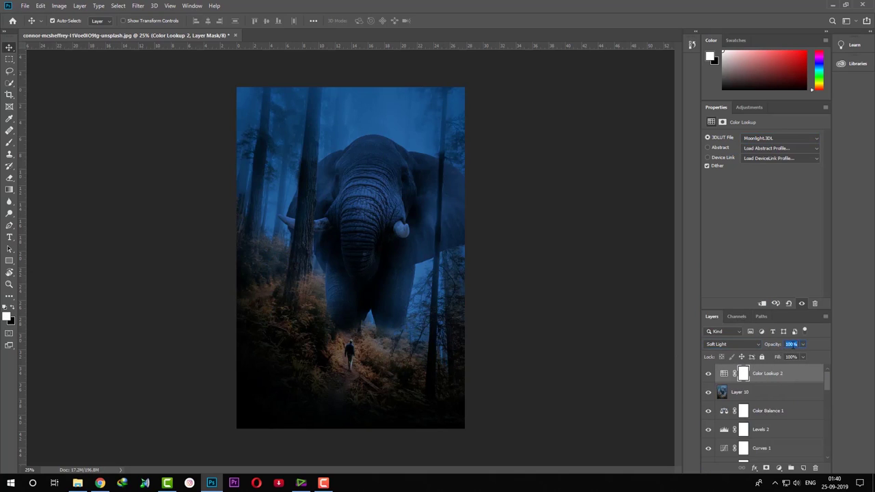
pyautogui.write('20')
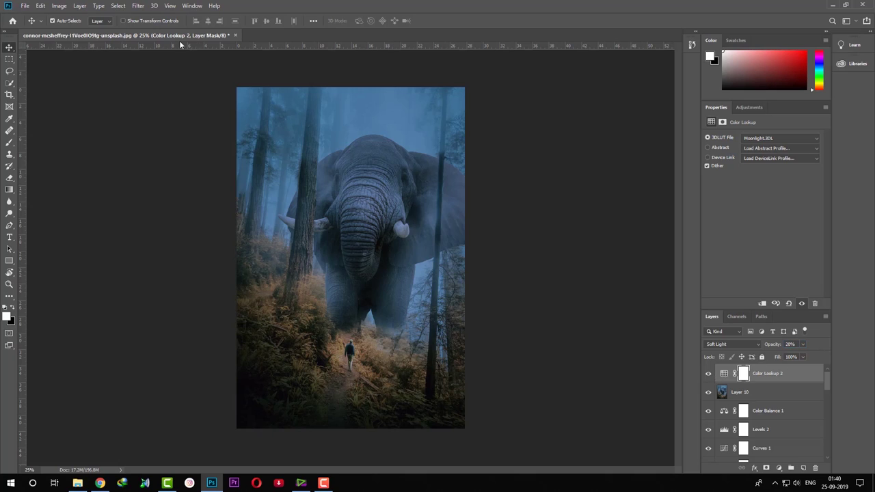
# Step: Stamp Layer 11, High Pass it at 0.7 px in Linear Light, then stamp Layer 12
pyautogui.hotkey('ctrl', 'alt', 'shift', 'e')
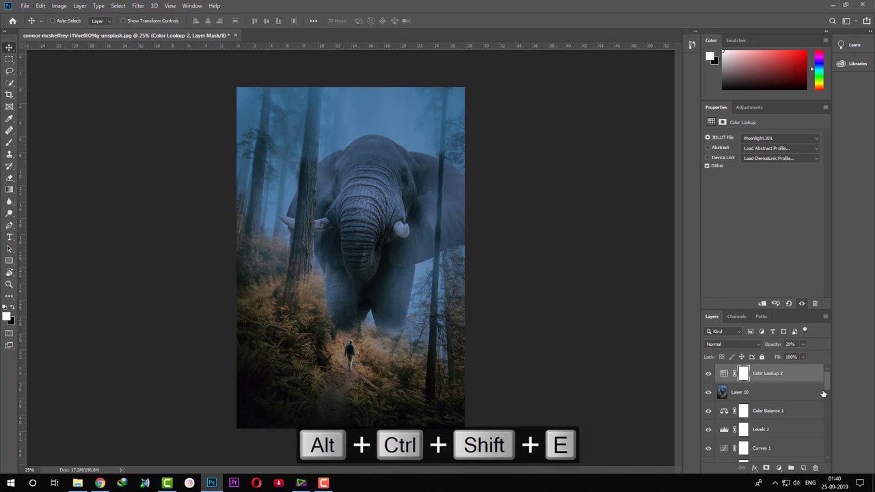
pyautogui.click(138, 5)
pyautogui.click(277, 195)
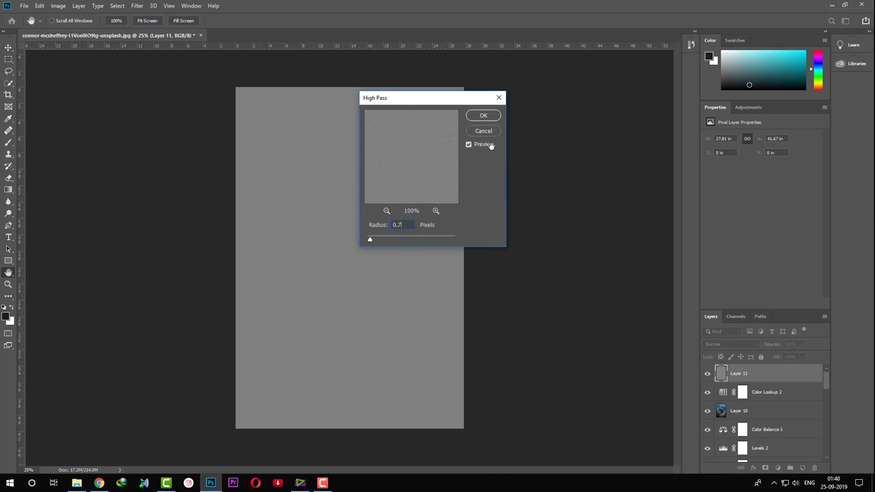
pyautogui.click(483, 116)
pyautogui.click(731, 343)
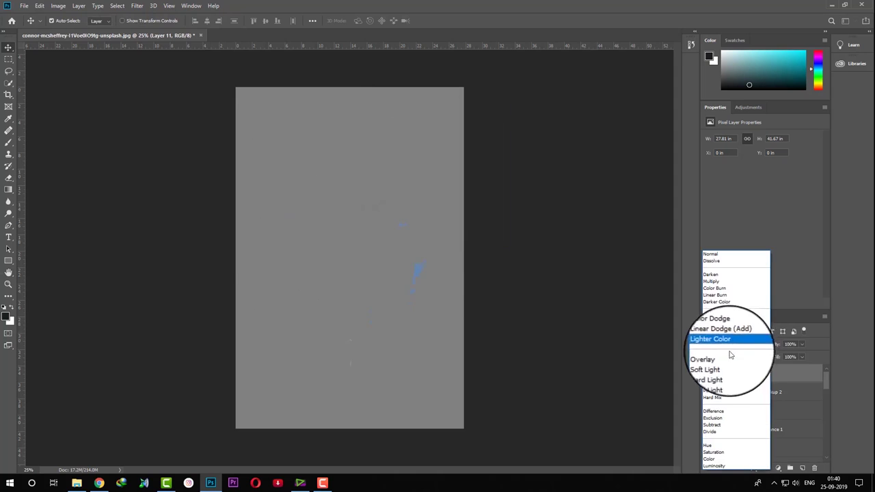
pyautogui.click(718, 383)
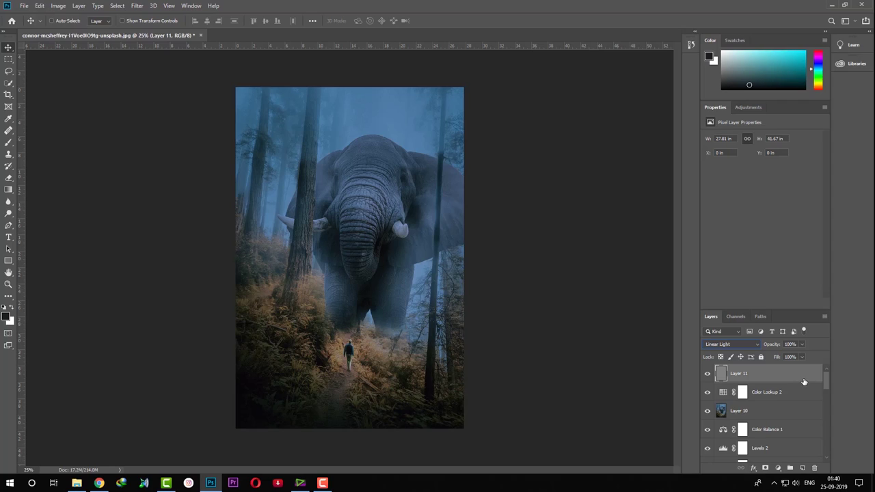
pyautogui.press('ctrl')
pyautogui.hotkey('ctrl', 'alt', 'shift', 'e')
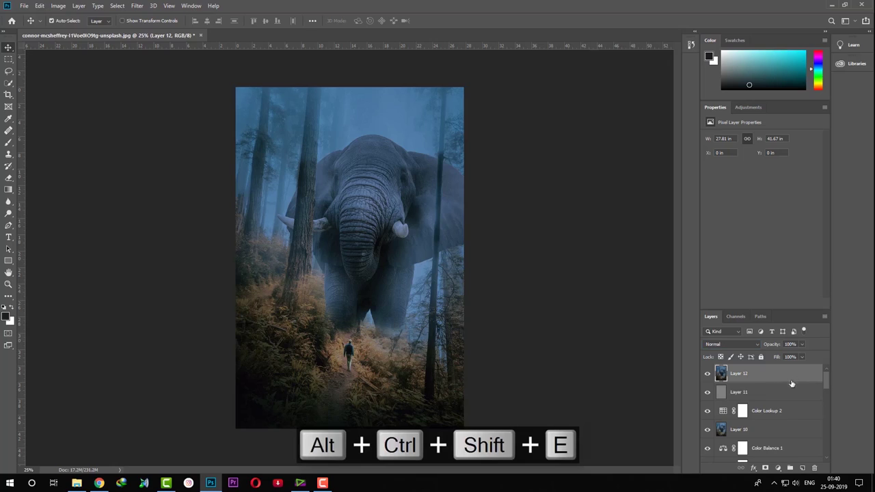